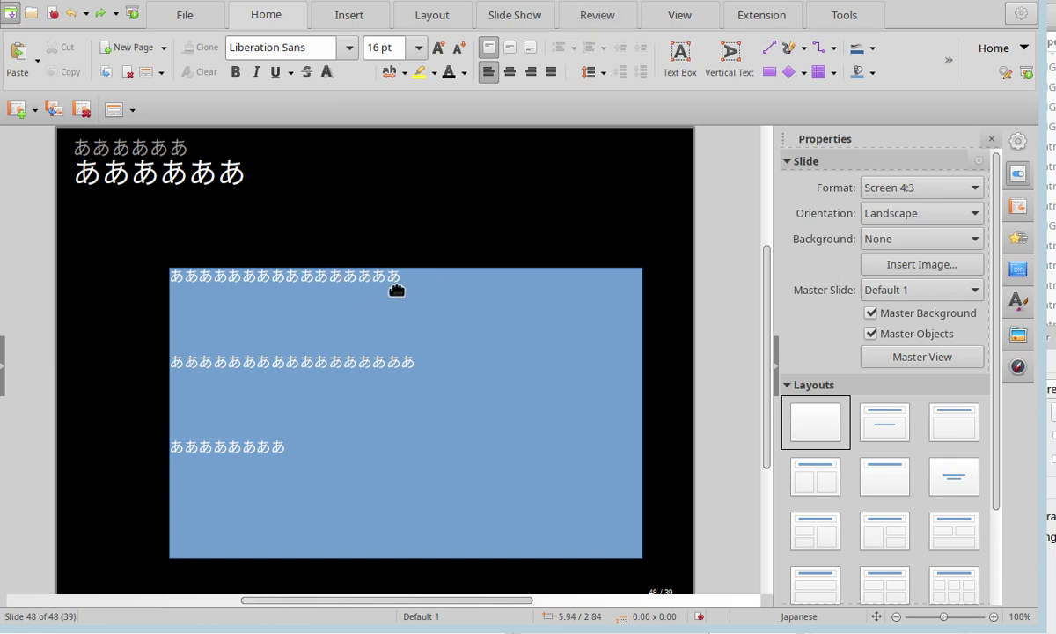
Select the blue box's text frame and the Japanese title frame, entering and leaving text editing
click(388, 261)
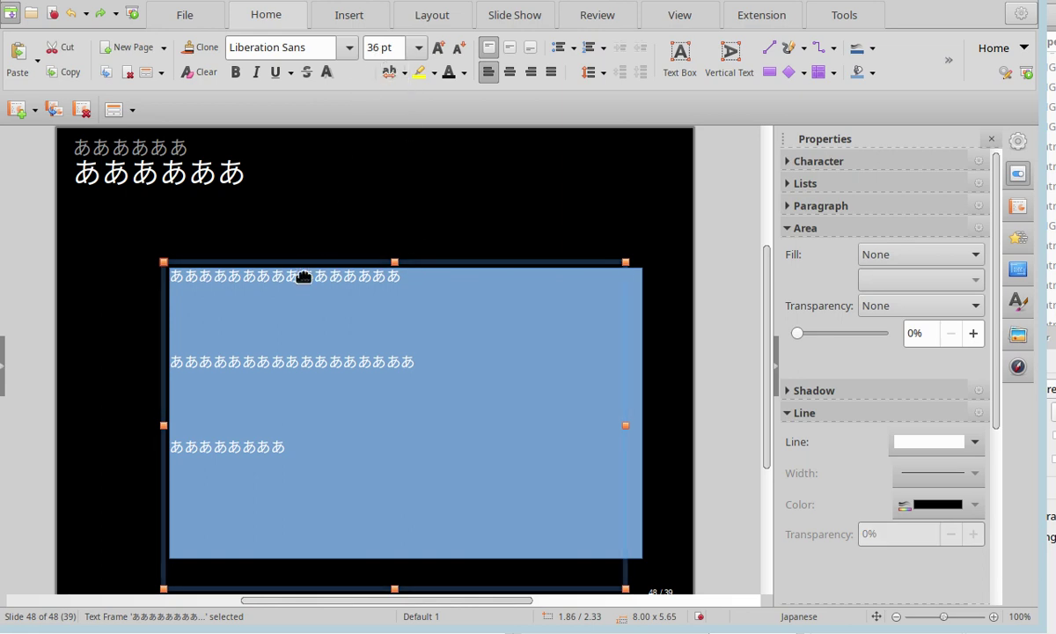
click(225, 159)
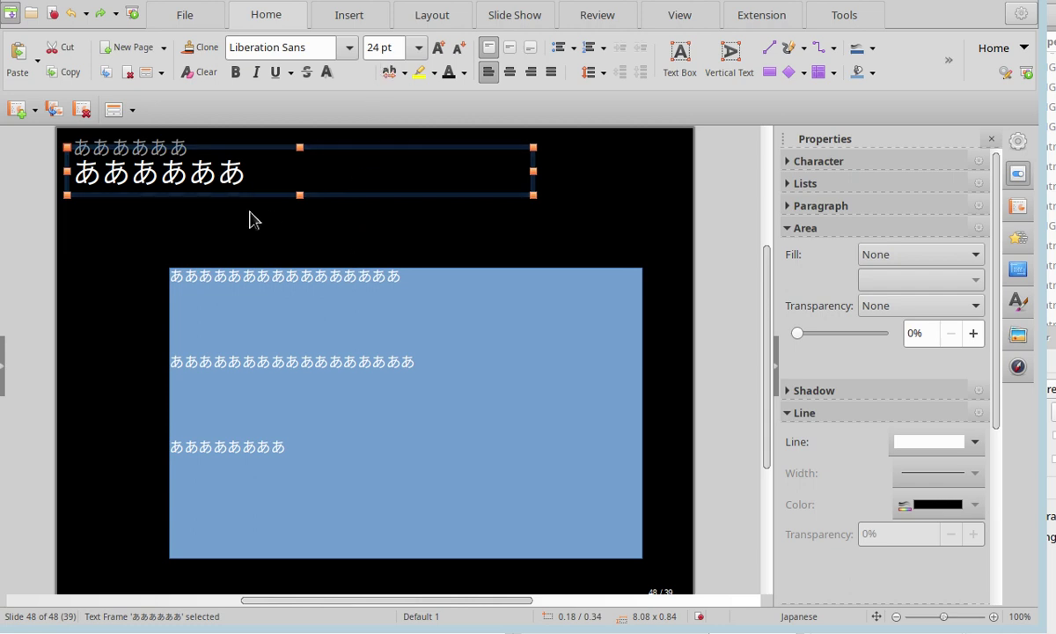
click(295, 278)
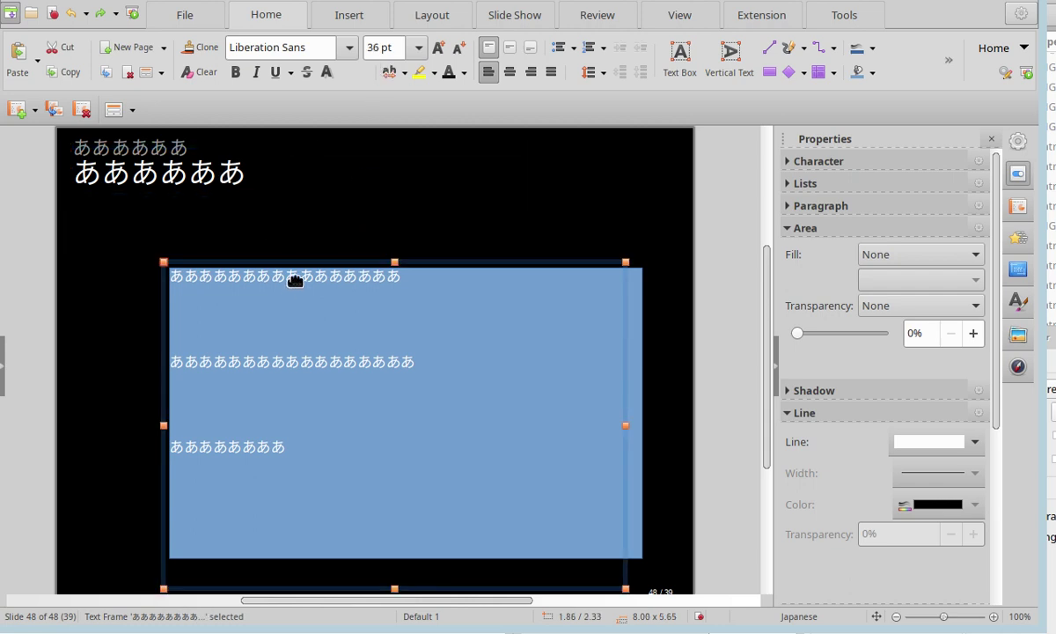
click(301, 275)
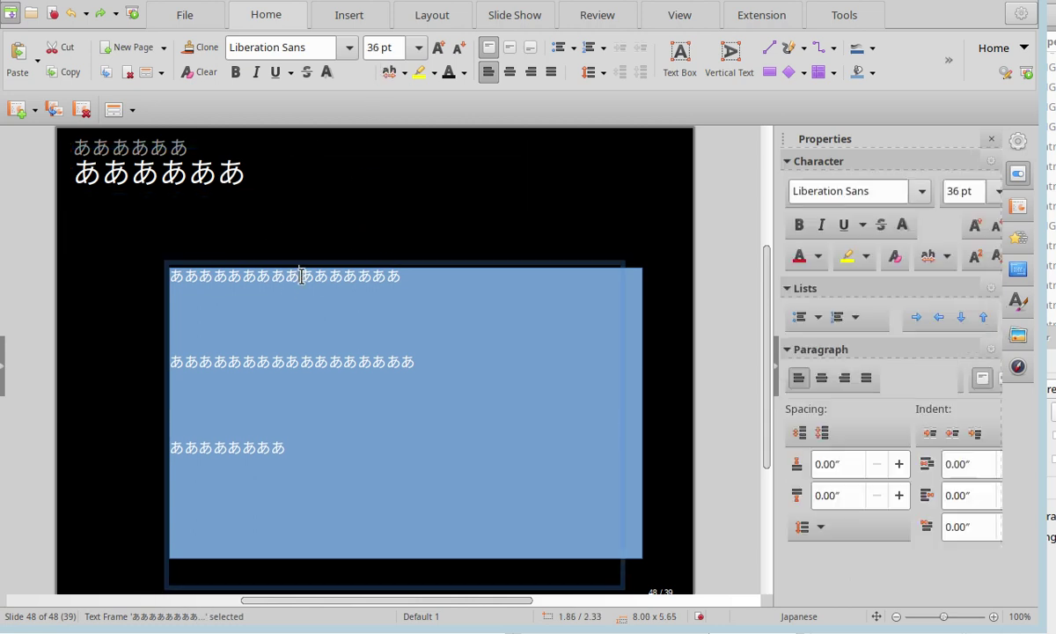
click(256, 216)
click(294, 275)
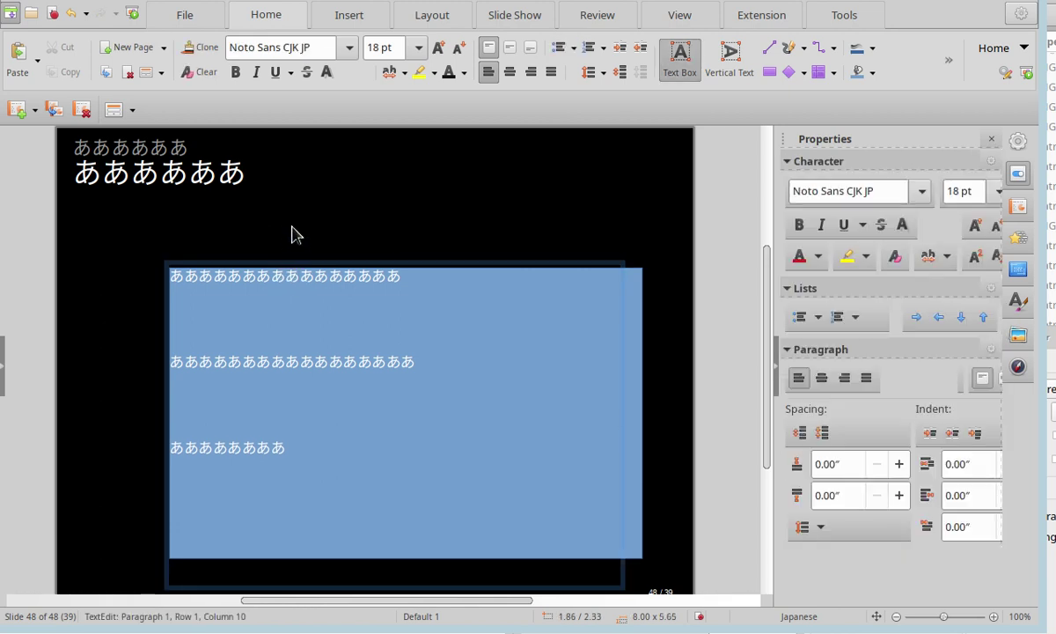
click(218, 183)
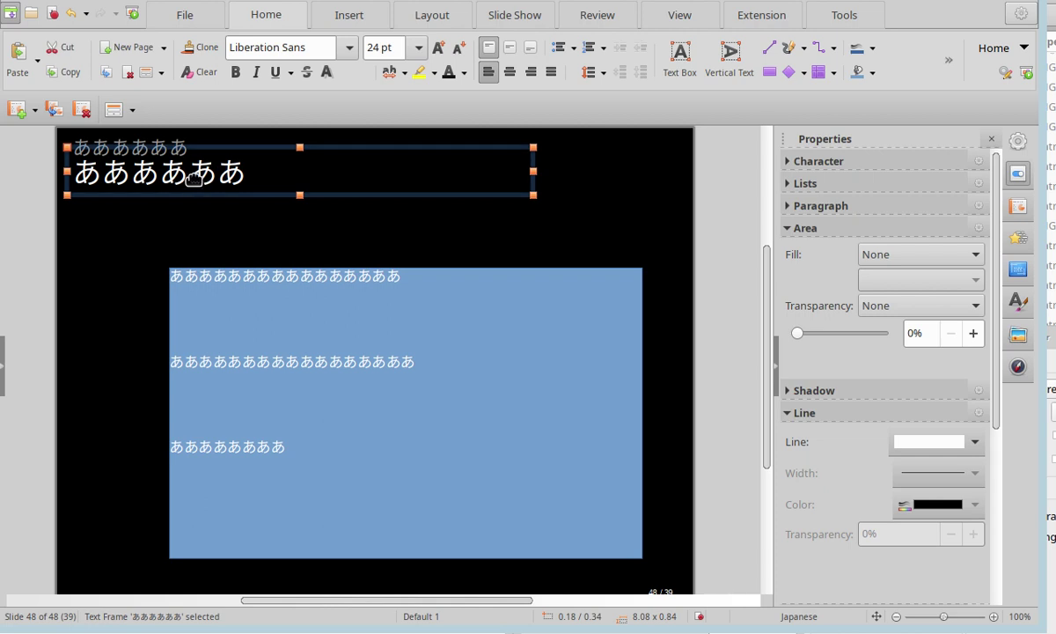
click(197, 170)
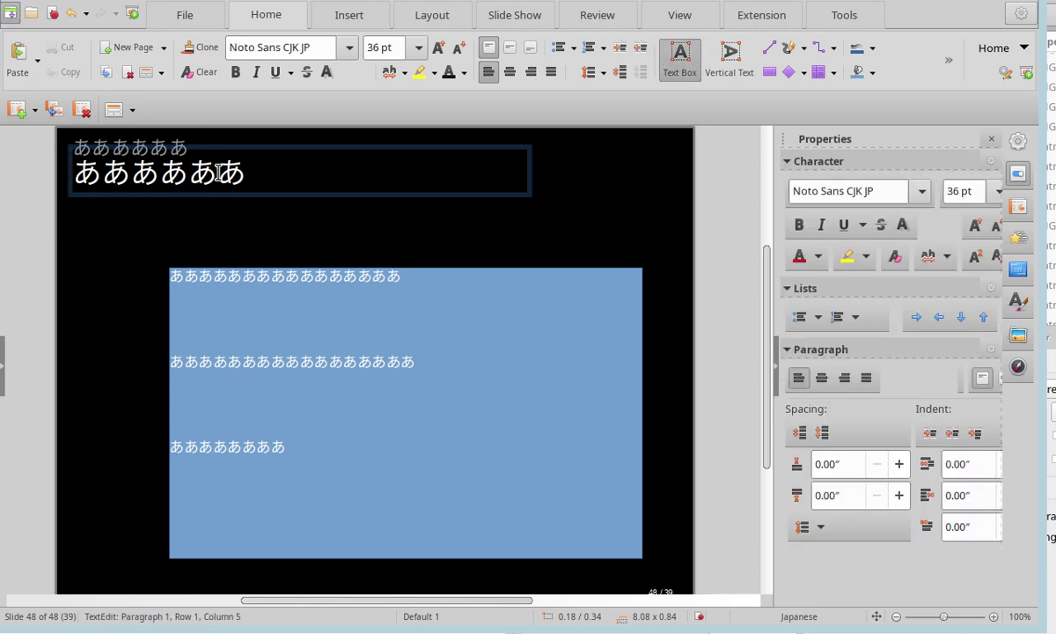
key(Escape)
key(Escape)
Give the blue rectangle 43% fill transparency and raise its outline transparency
click(634, 307)
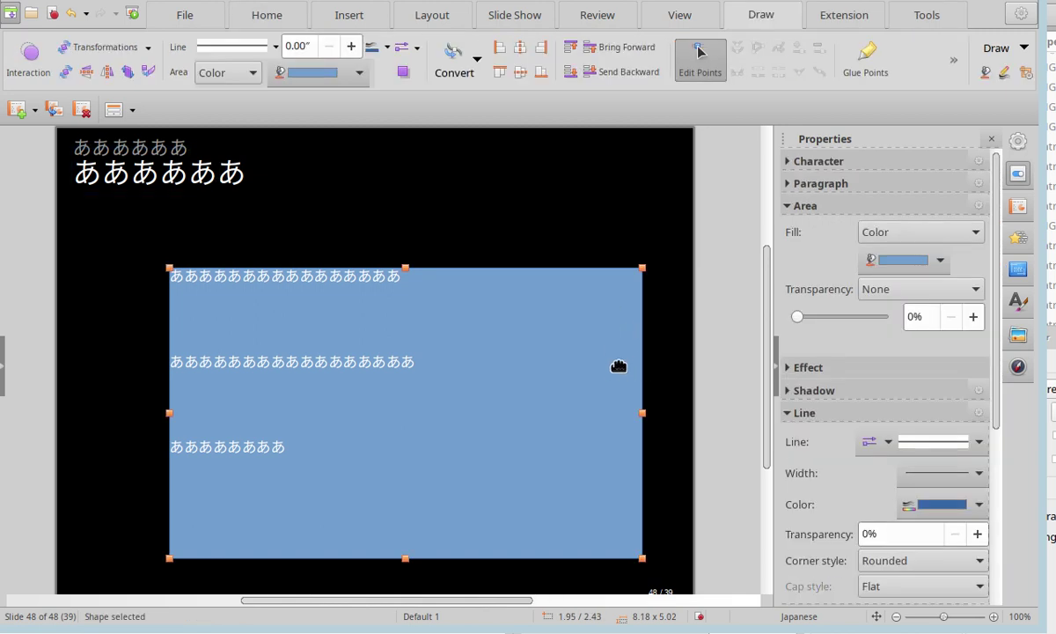
drag(798, 319, 838, 318)
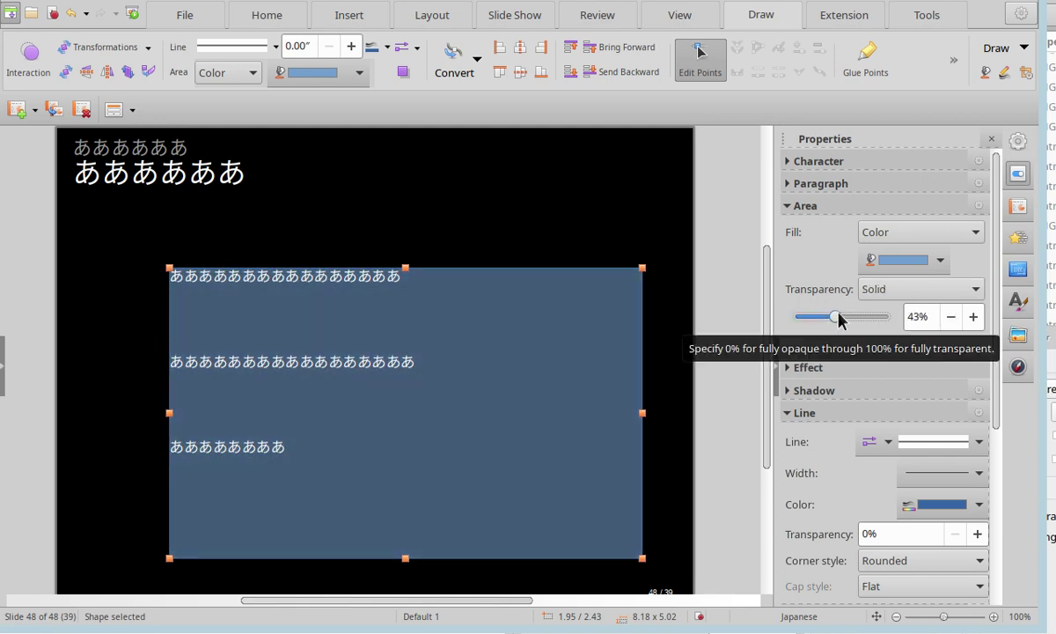
click(891, 541)
text(3)
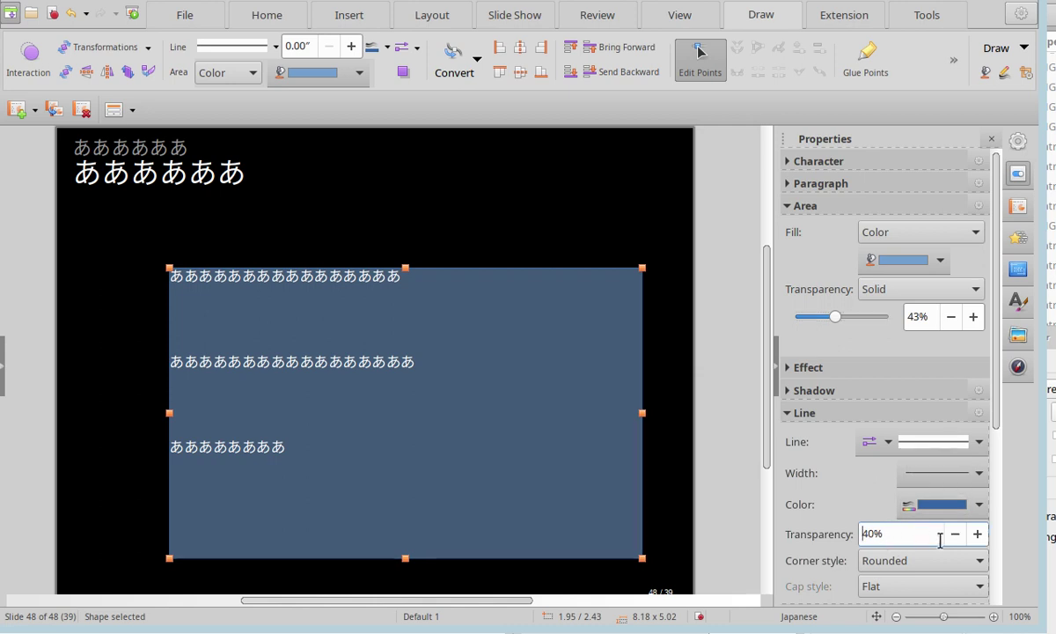
click(977, 534)
scroll(923, 536, down, 10)
Paste the properties-panel screenshot, nudge it slightly, and set its image transparency to 12%
key(ctrl+v)
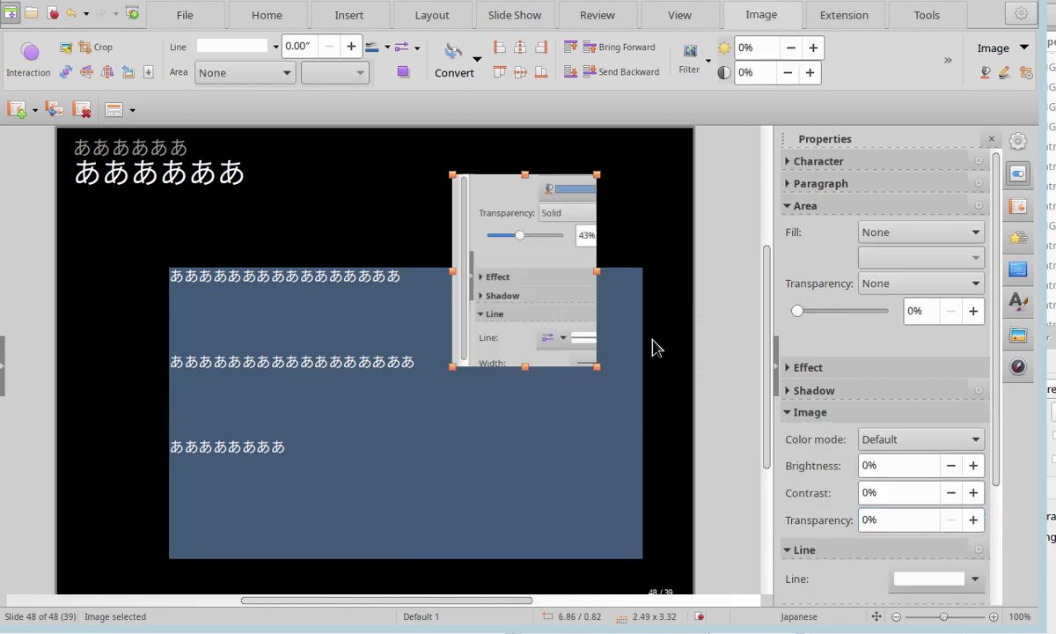
drag(489, 239, 475, 252)
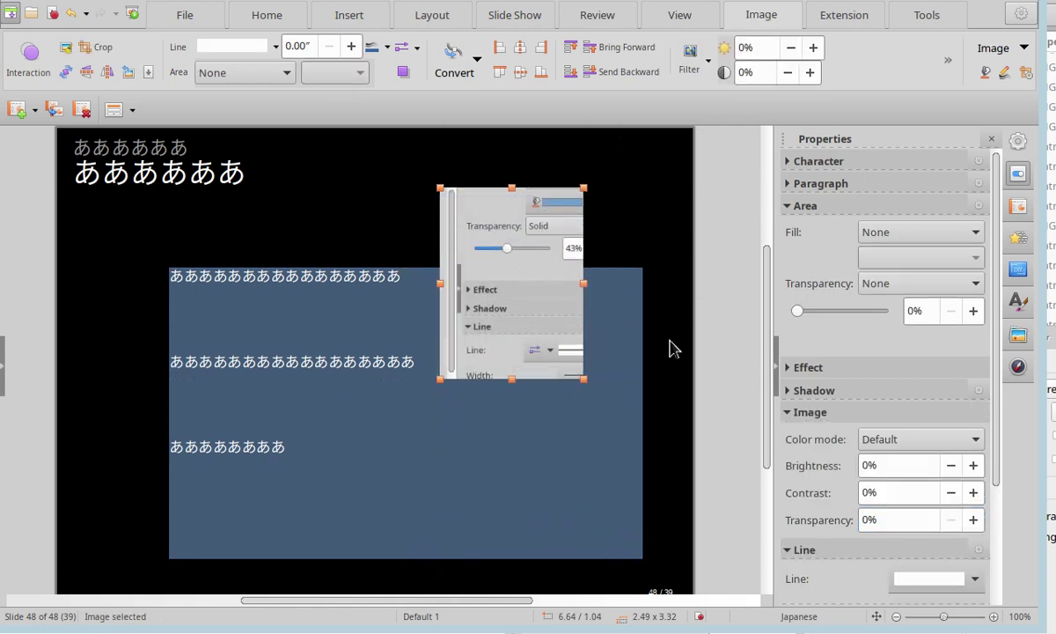
scroll(748, 440, down, 1)
scroll(986, 407, down, 1)
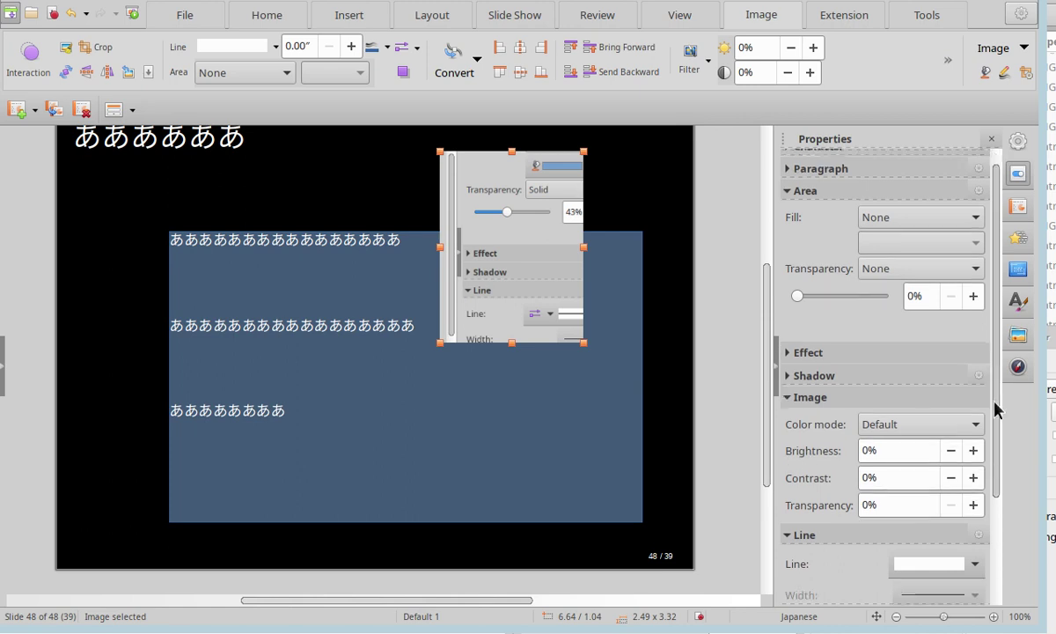
scroll(998, 440, down, 2)
scroll(998, 469, up, 3)
scroll(893, 473, down, 1)
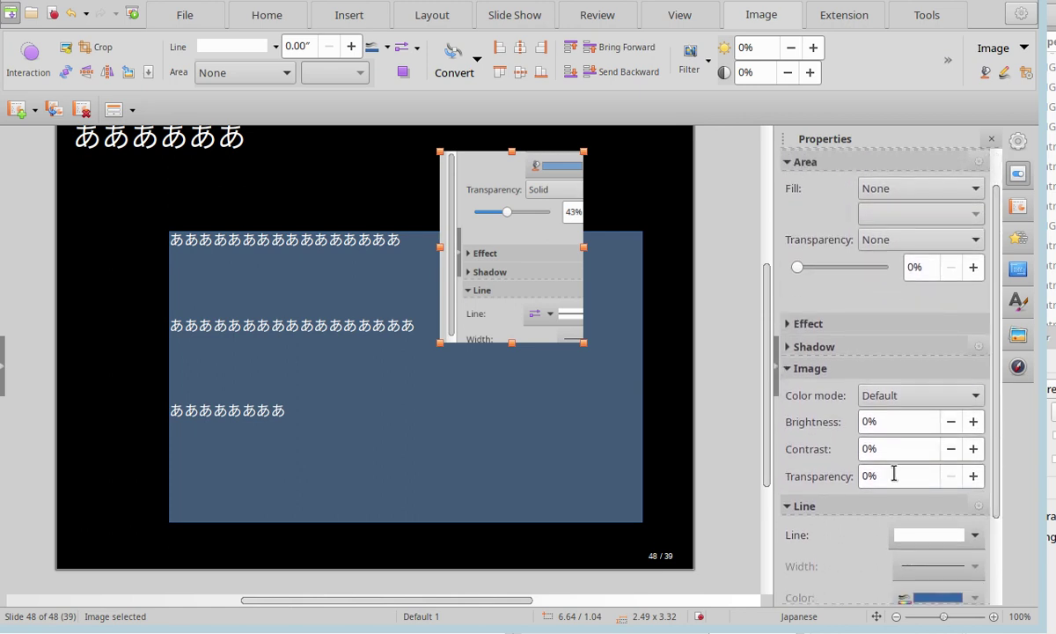
scroll(893, 474, up, 20)
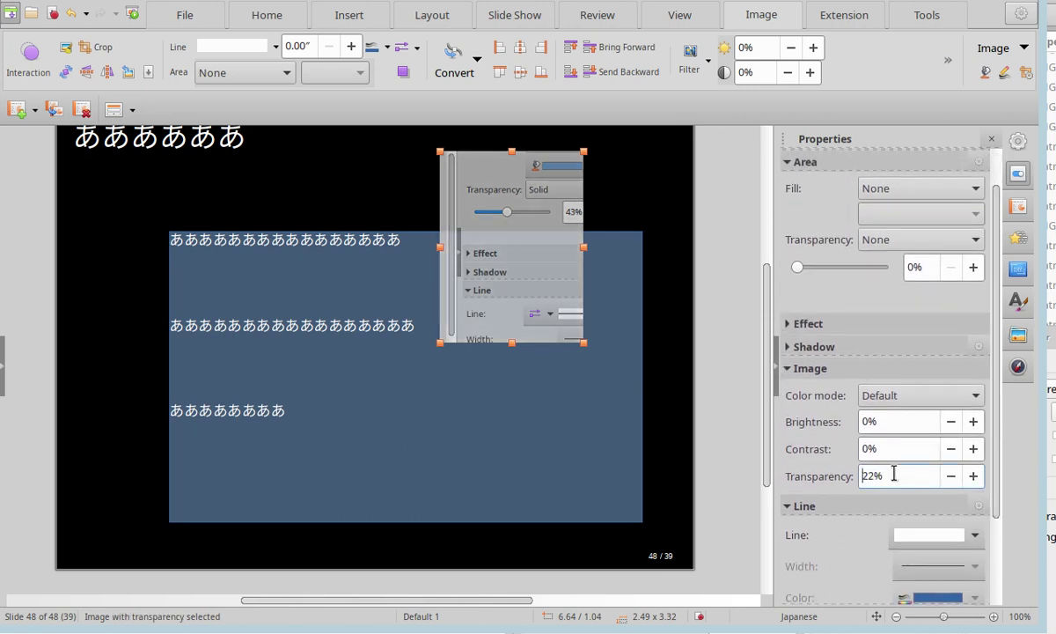
scroll(893, 473, down, 15)
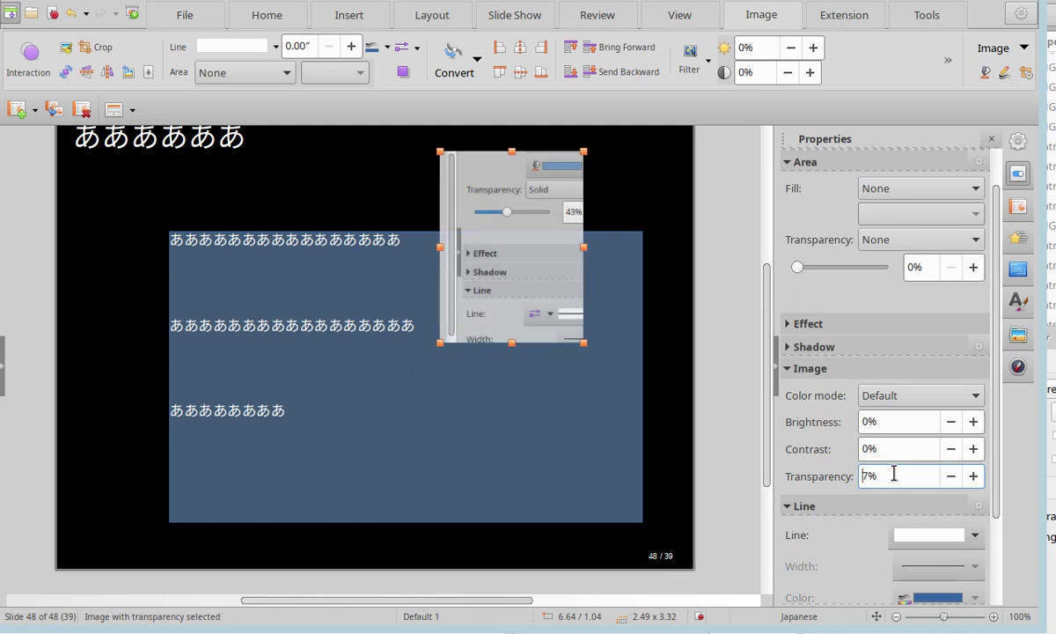
scroll(893, 473, up, 15)
scroll(894, 474, down, 10)
scroll(827, 550, up, 1)
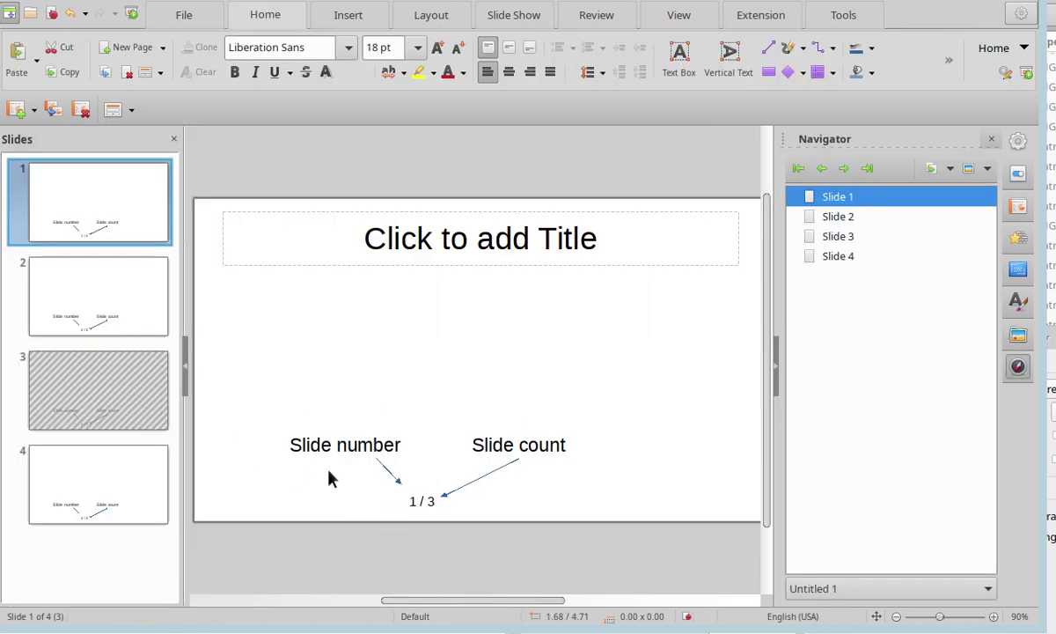
Look through slides 2 and 4 of the Untitled 1 presentation
click(125, 295)
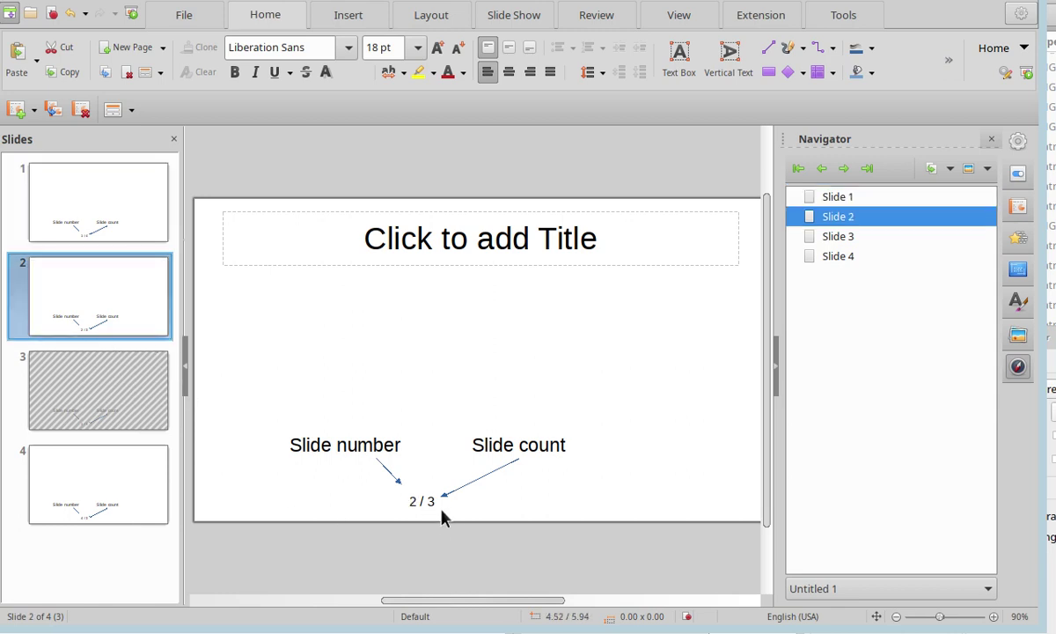
click(118, 496)
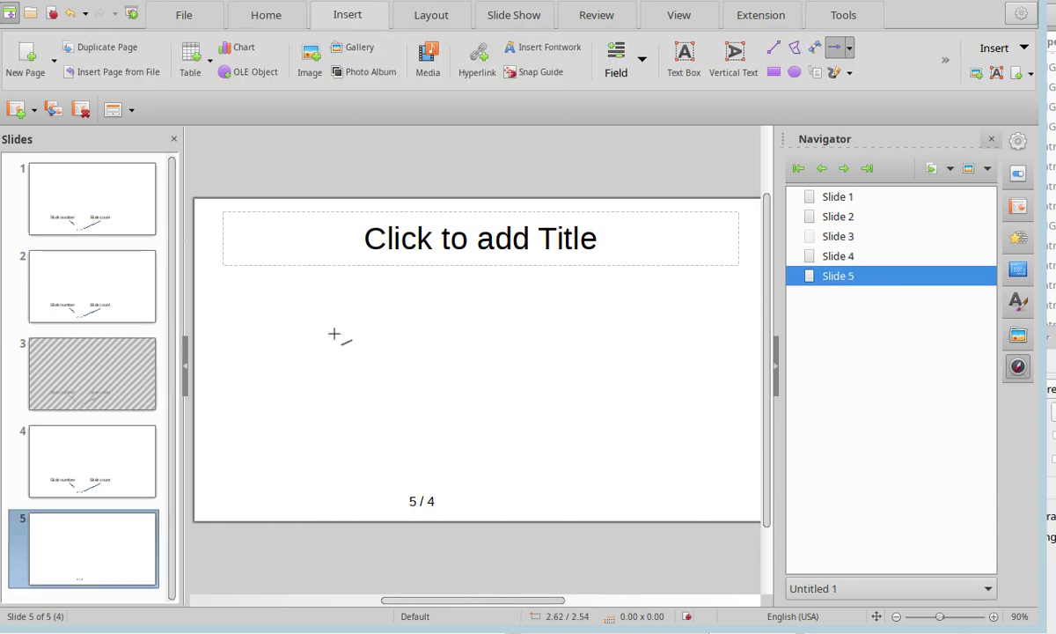
Drag out the outlined shape across the middle of blank slide 5
mouse_move(337, 330)
mouse_down()
mouse_move(364, 411)
mouse_move(382, 410)
mouse_move(359, 414)
mouse_move(387, 411)
mouse_move(361, 404)
mouse_move(407, 405)
mouse_move(356, 399)
mouse_move(382, 391)
mouse_move(351, 345)
mouse_move(365, 382)
mouse_move(382, 379)
mouse_up()
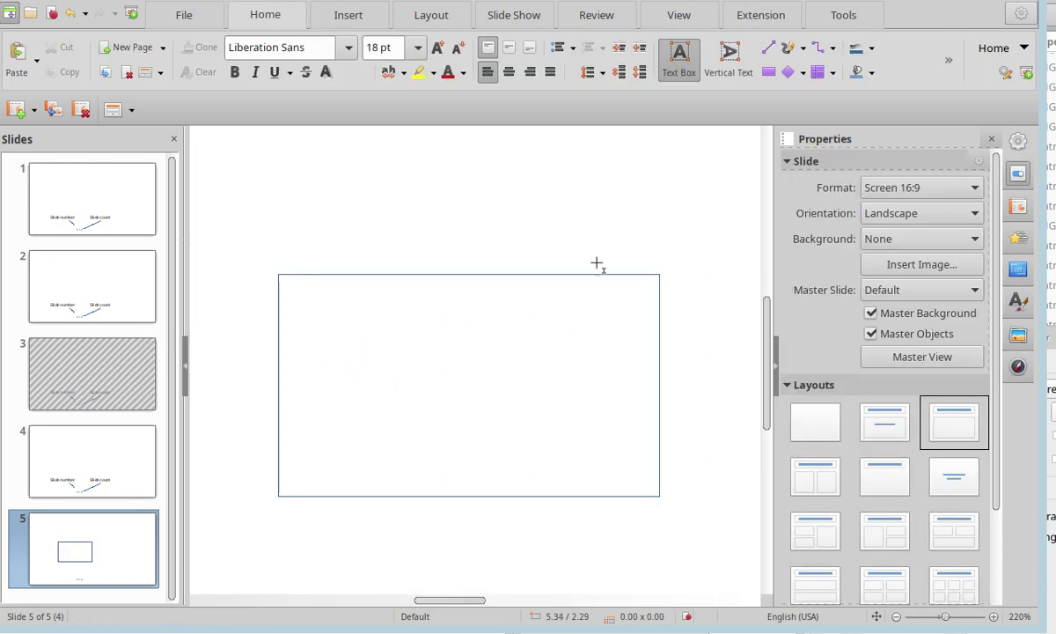
Add a text box reading 'asdfasdfsdffs' at the rectangle's top-left corner
click(278, 273)
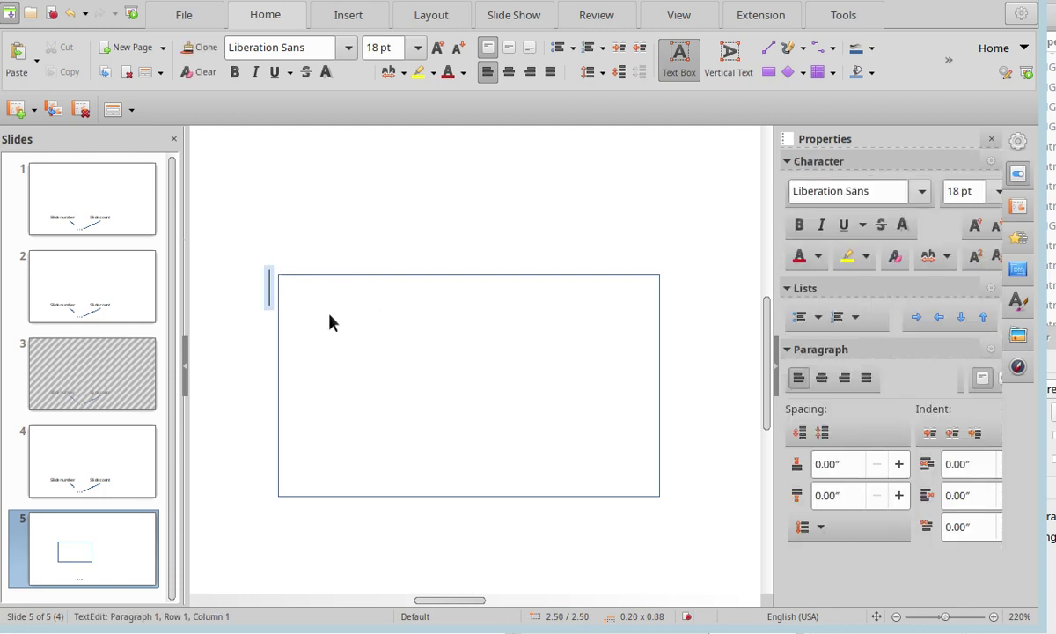
text(asdfasdfsdffs)
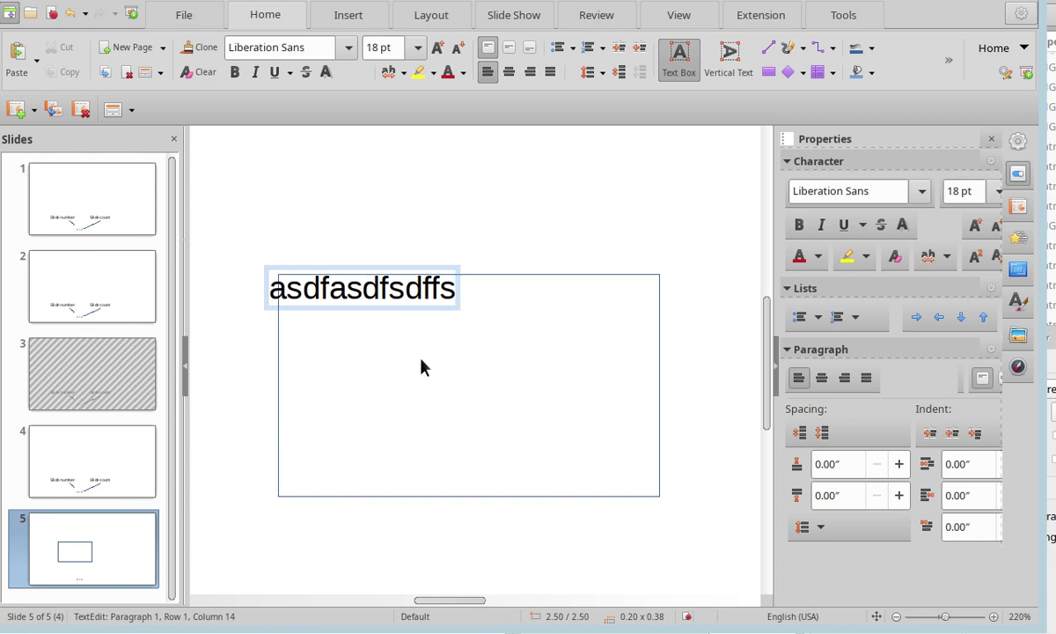
click(429, 366)
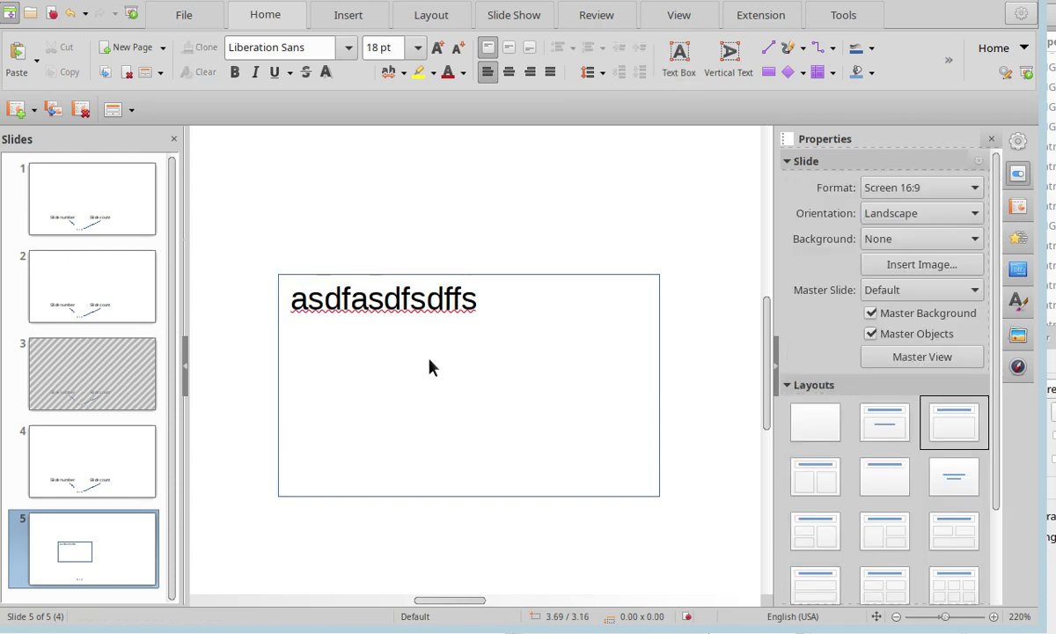
Select the text frame and enlarge its font step by step up to 40 pt
key(Tab)
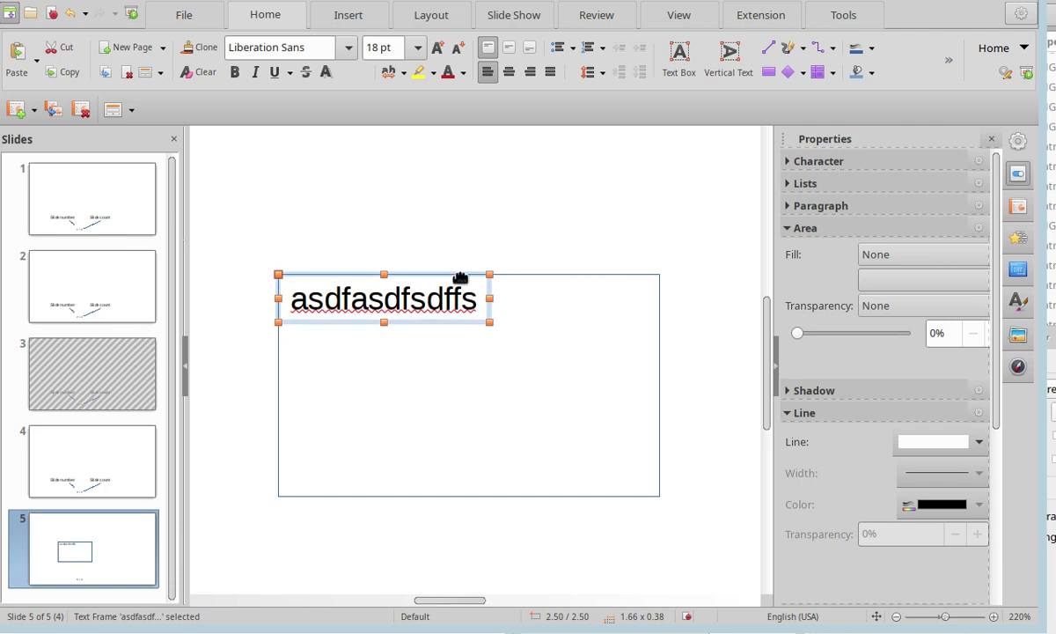
click(436, 49)
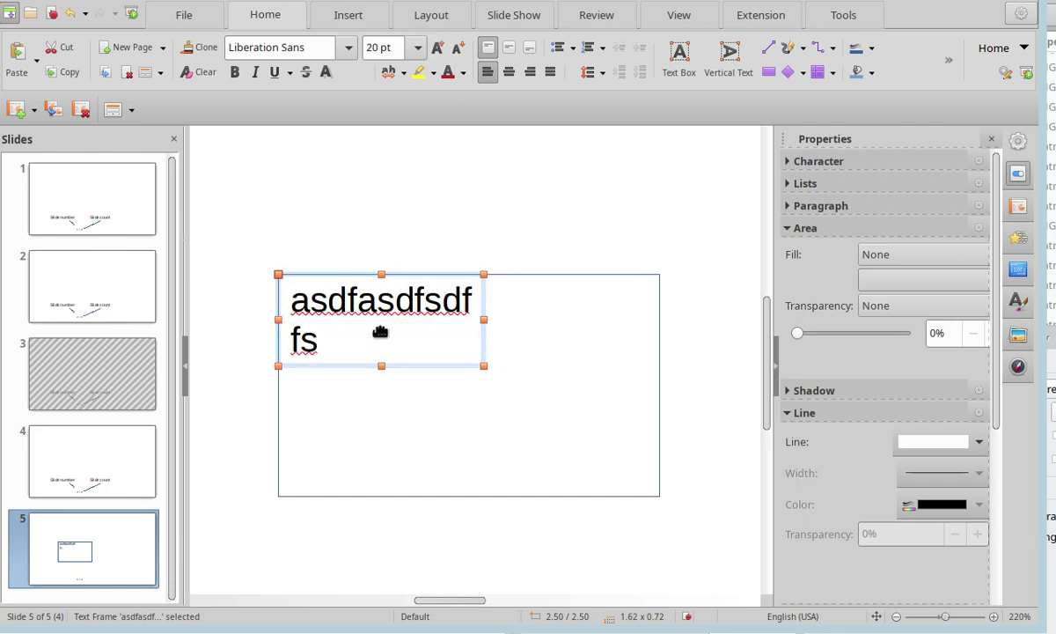
click(436, 48)
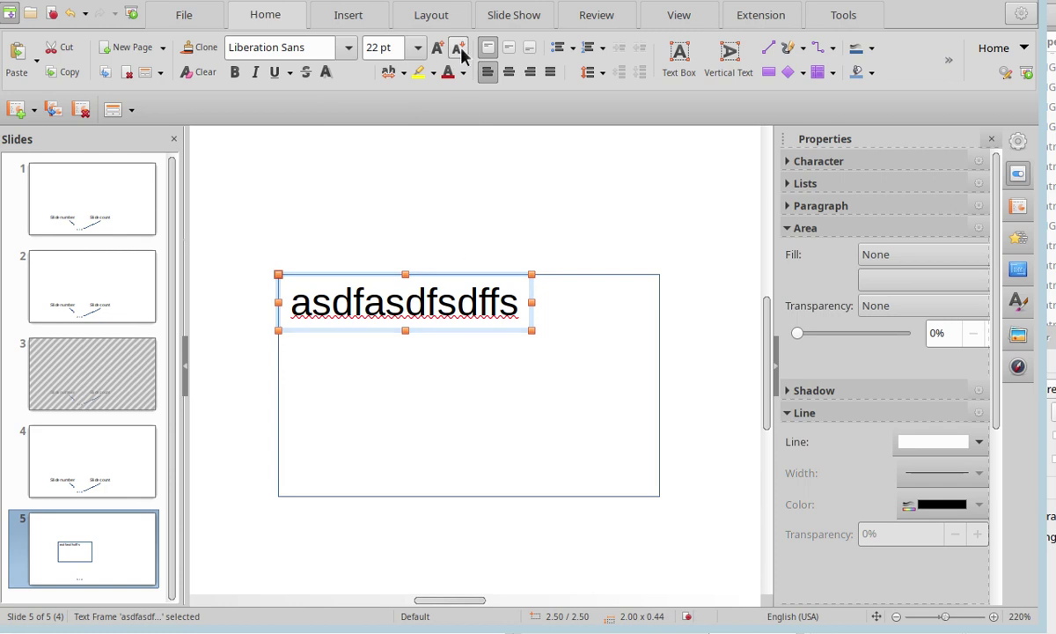
click(438, 50)
click(440, 51)
click(439, 49)
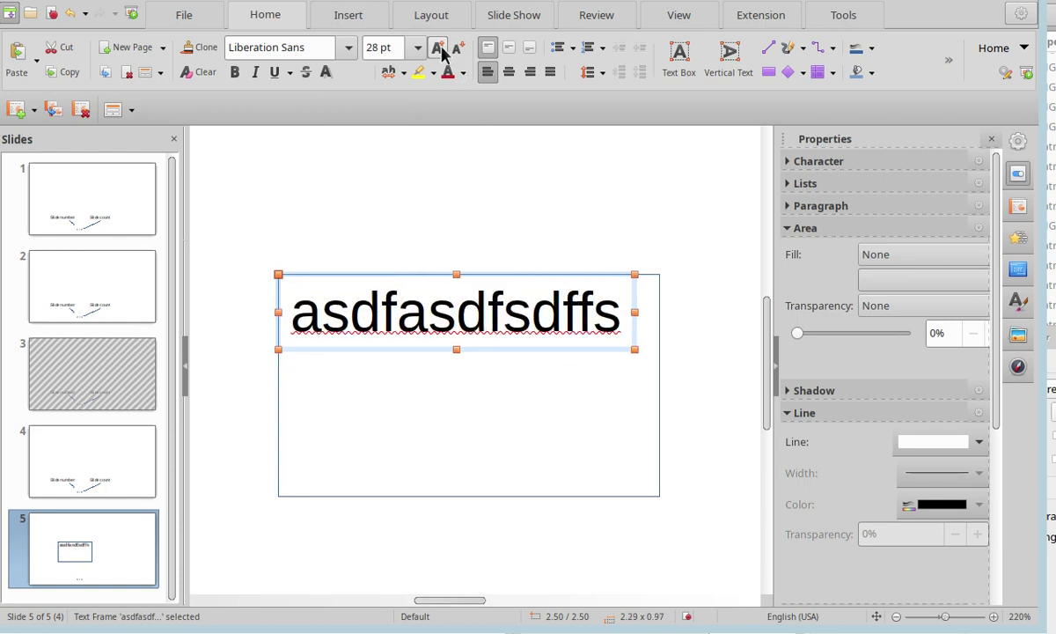
click(439, 49)
click(438, 49)
click(439, 49)
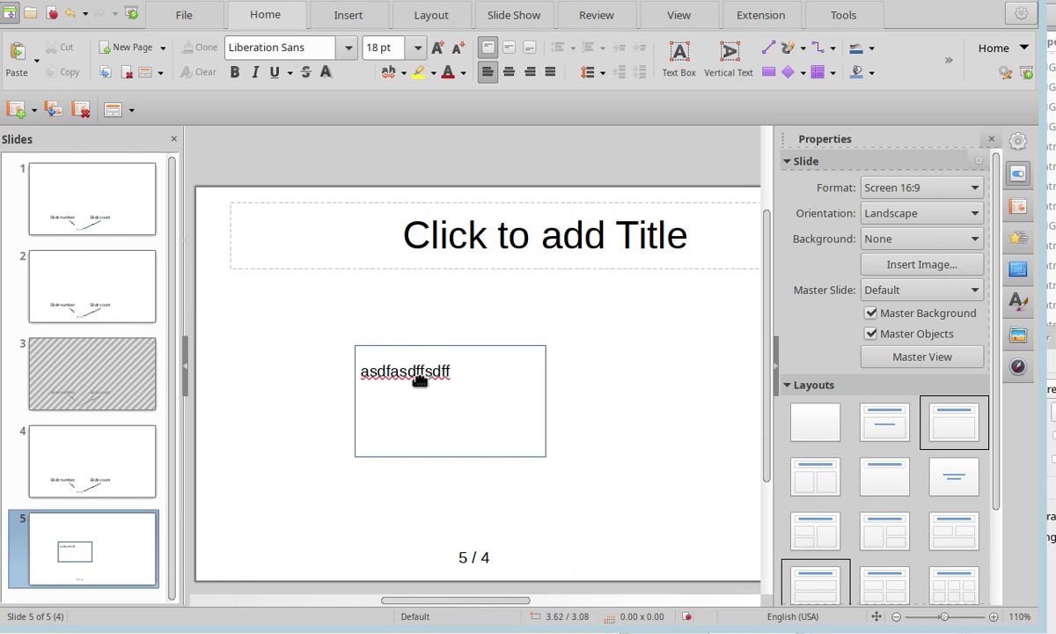
Select the small test text frame inside slide 5's rectangle so it can be removed
click(420, 378)
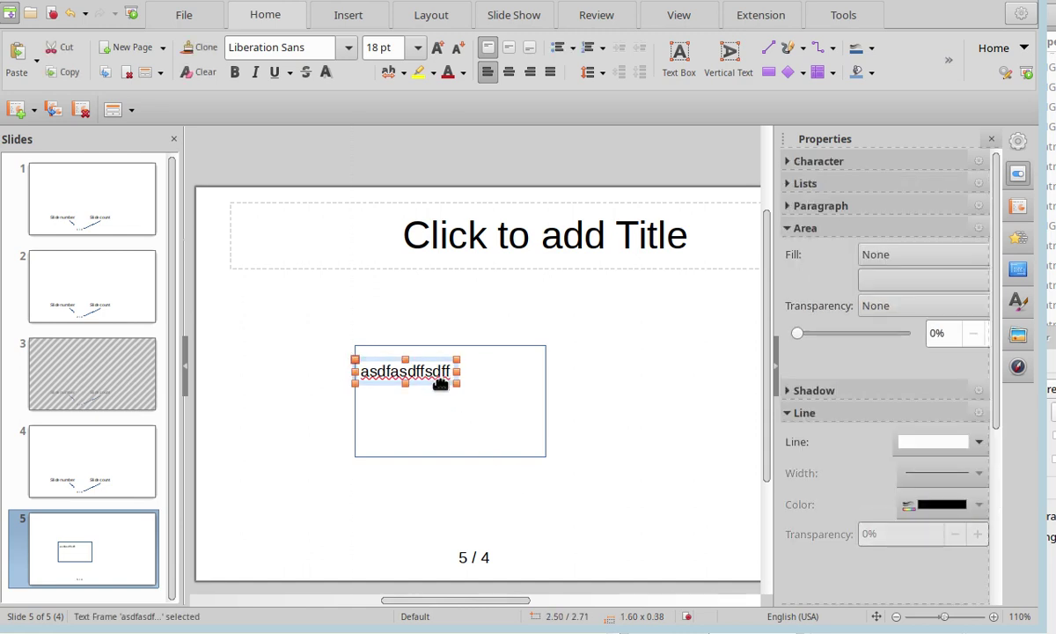
drag(440, 383, 427, 384)
click(427, 385)
key(Escape)
click(427, 385)
key(Escape)
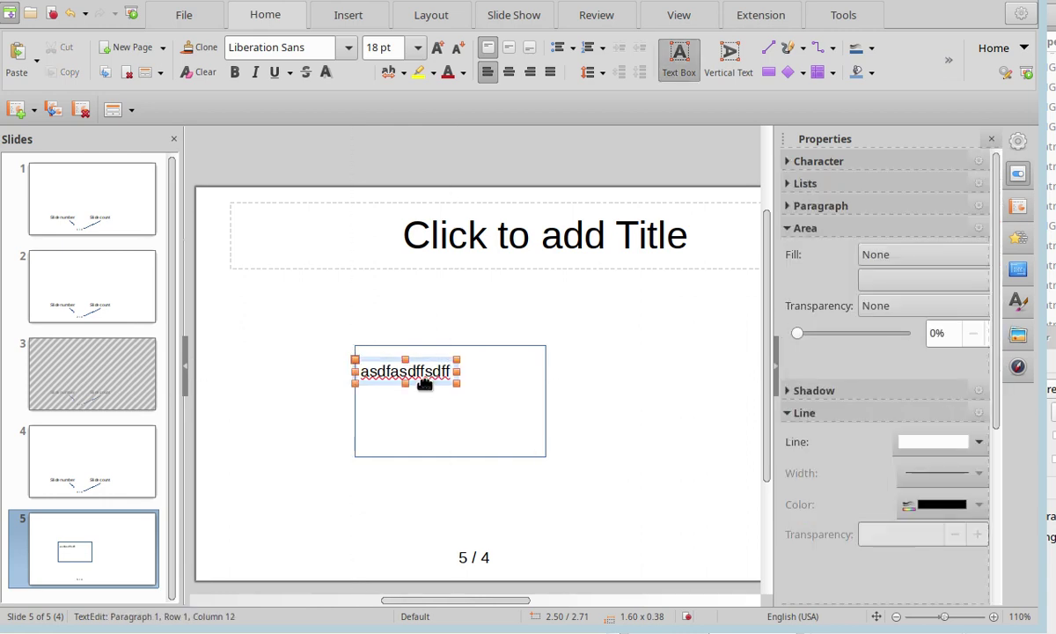
click(422, 383)
key(Escape)
key(Escape)
click(442, 381)
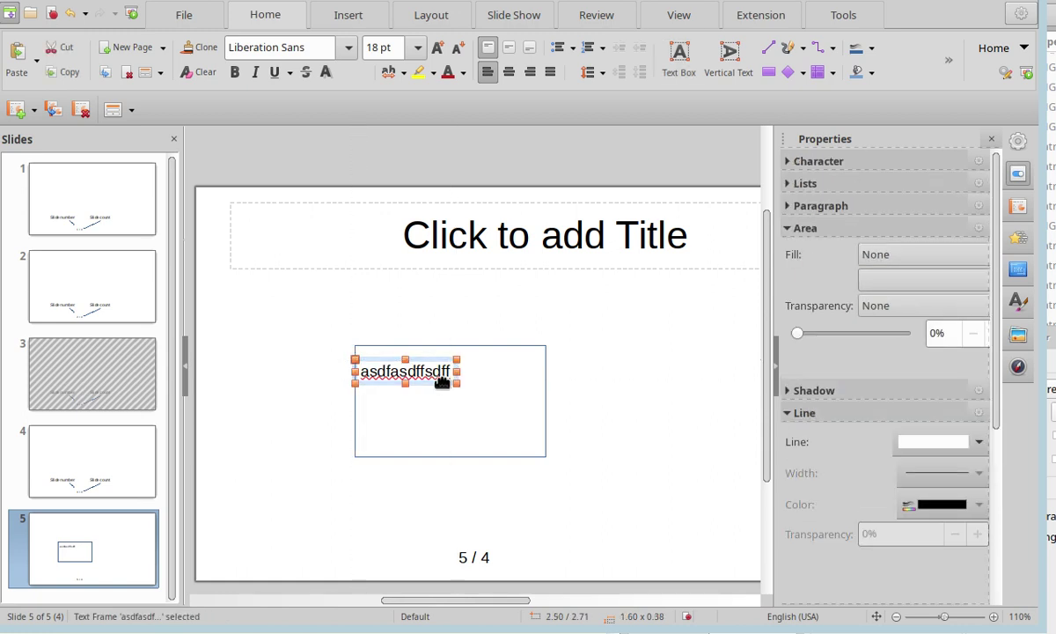
click(442, 382)
click(469, 406)
click(422, 376)
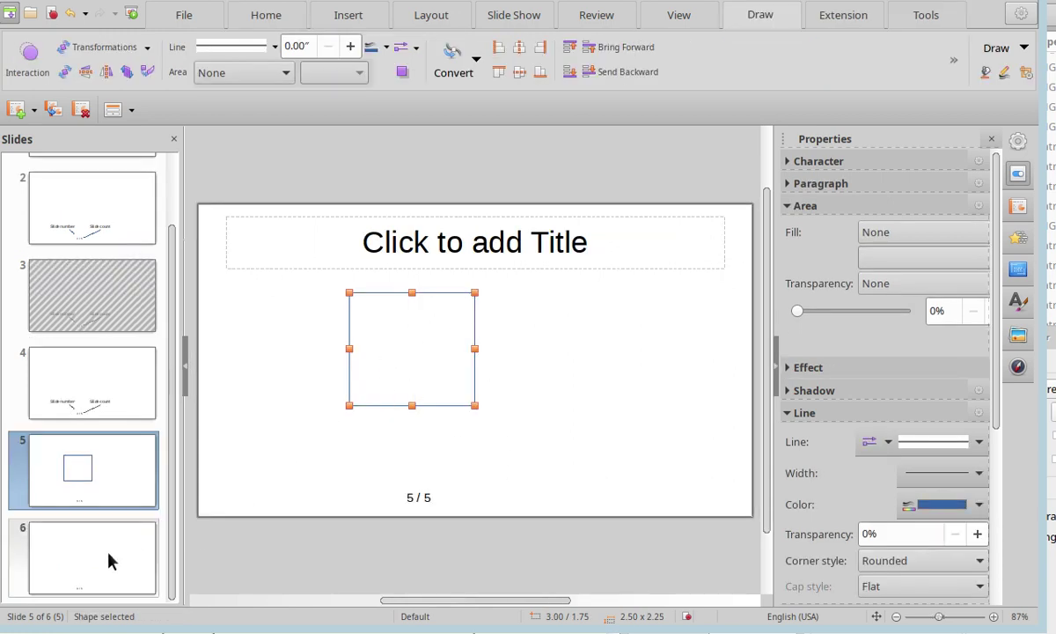
Paste the copied rectangle onto slide 6 and flip back to slide 5 to compare
click(108, 558)
key(ctrl+v)
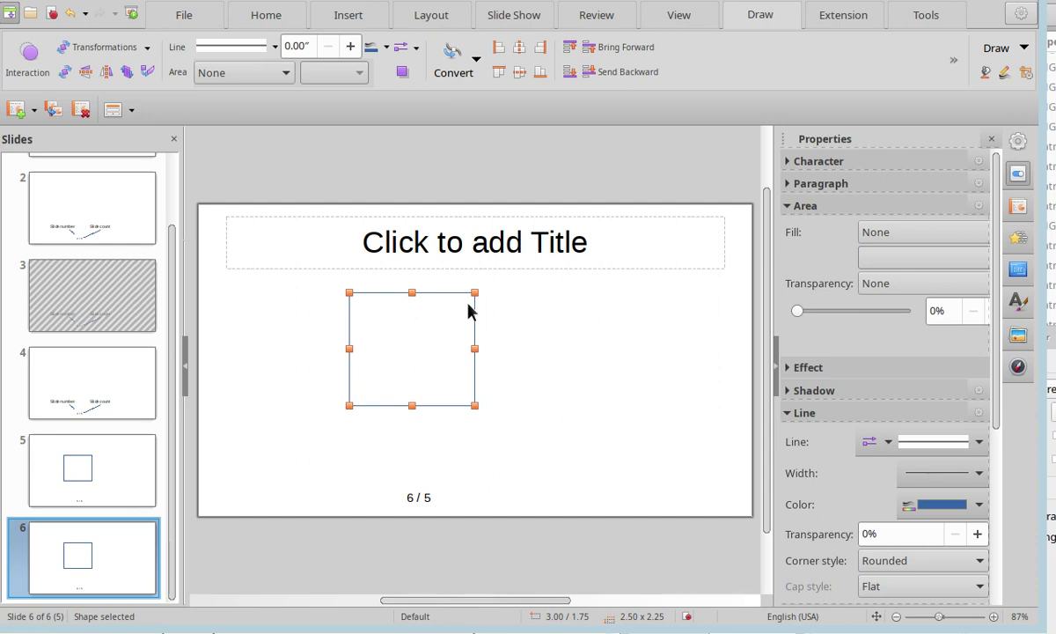
key(Page_Up)
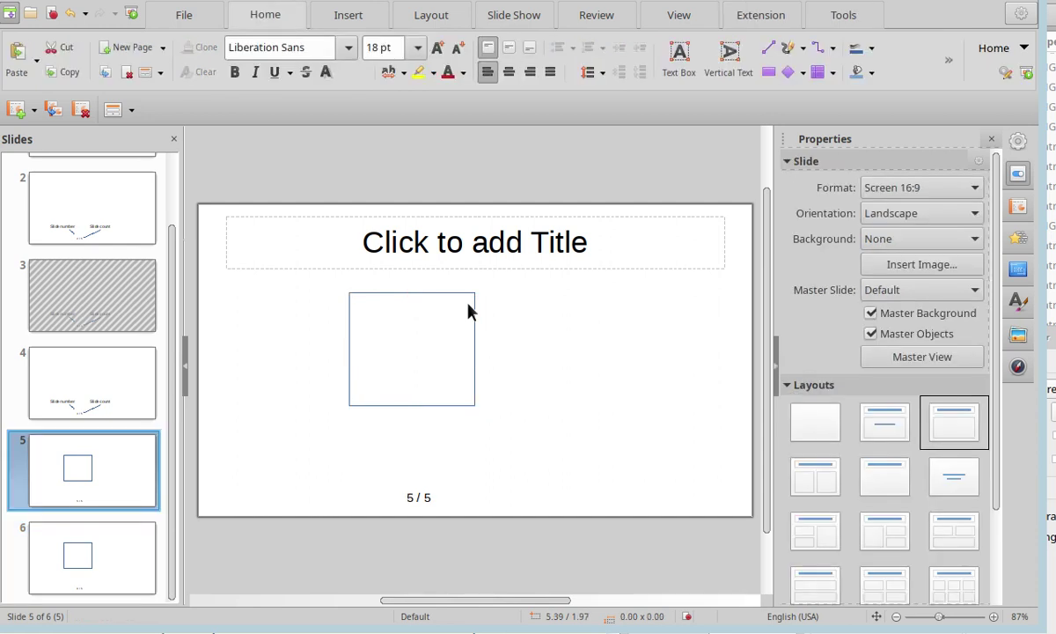
key(Page_Down)
Select the rectangles on slides 6 and 5 in turn to check their matching positions
click(434, 292)
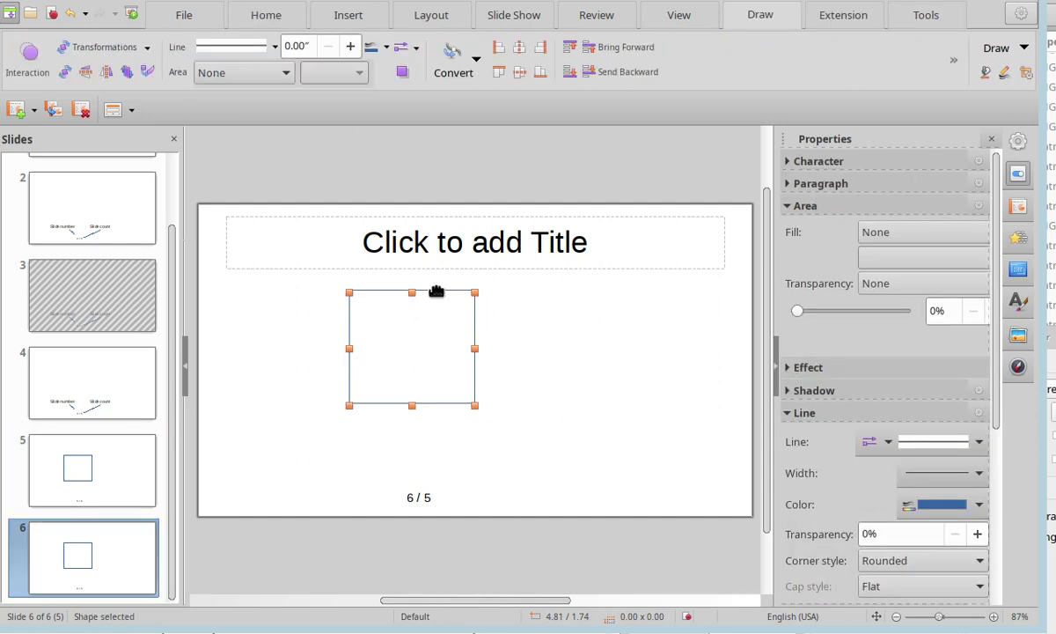
key(Page_Up)
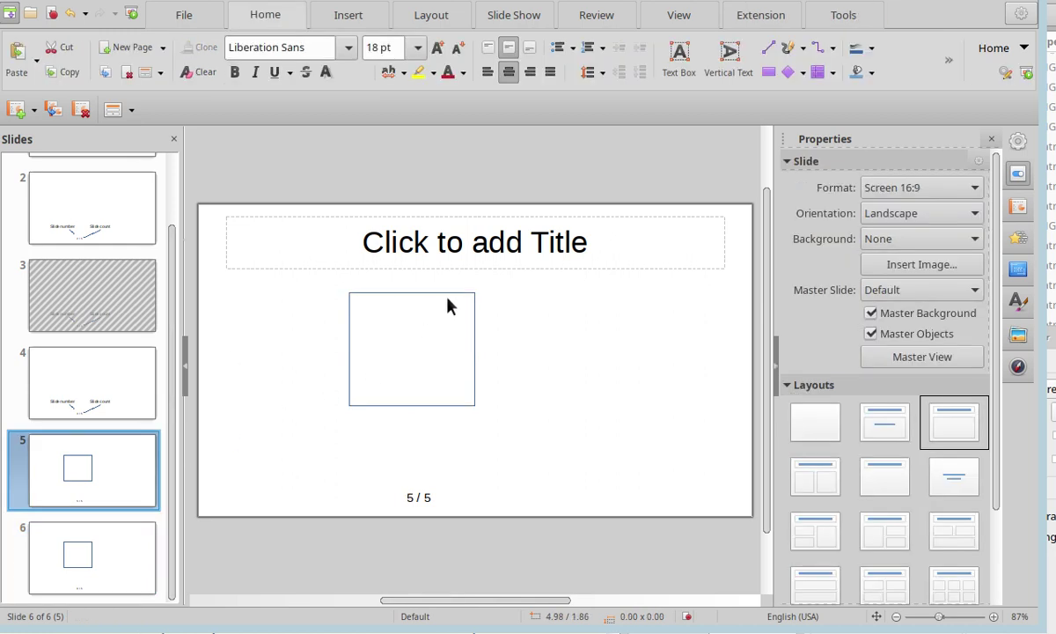
click(455, 294)
click(114, 539)
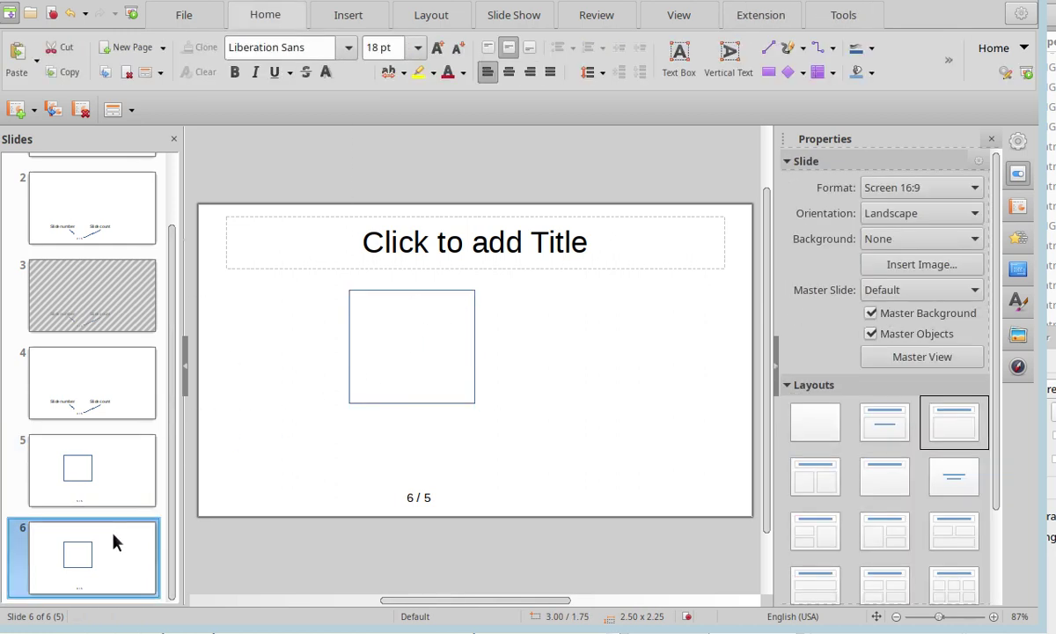
key(Page_Up)
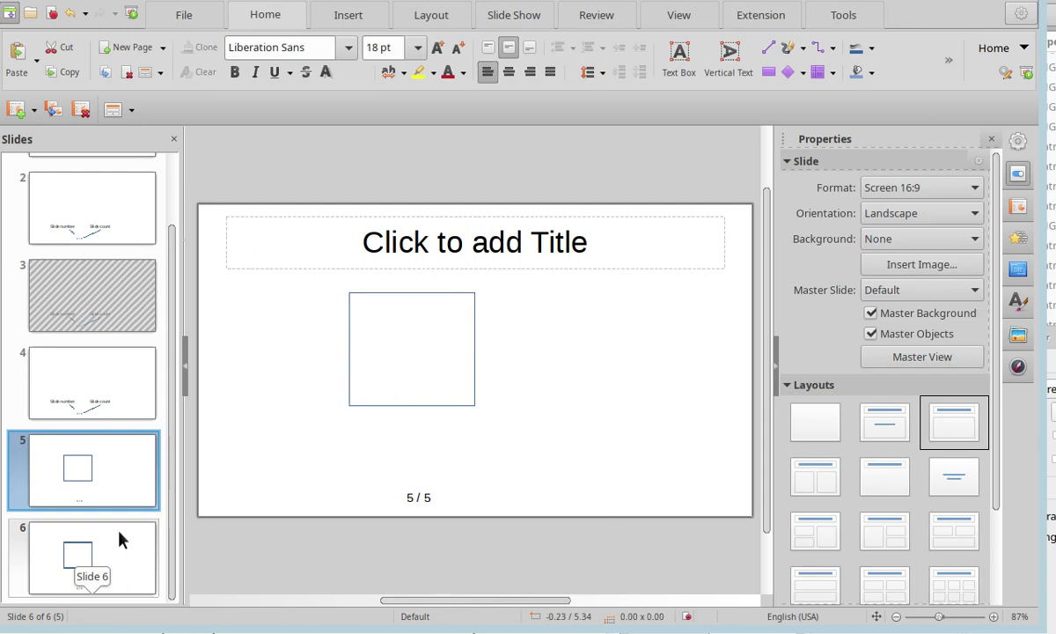
click(363, 405)
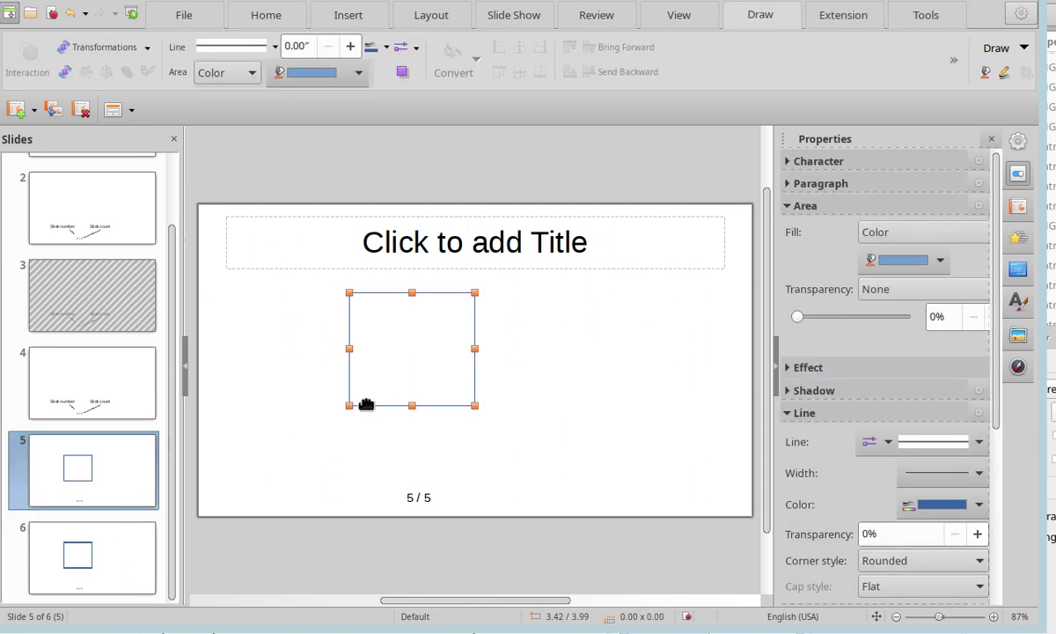
Delete slide 6's rectangle and start a text box in its place
click(109, 554)
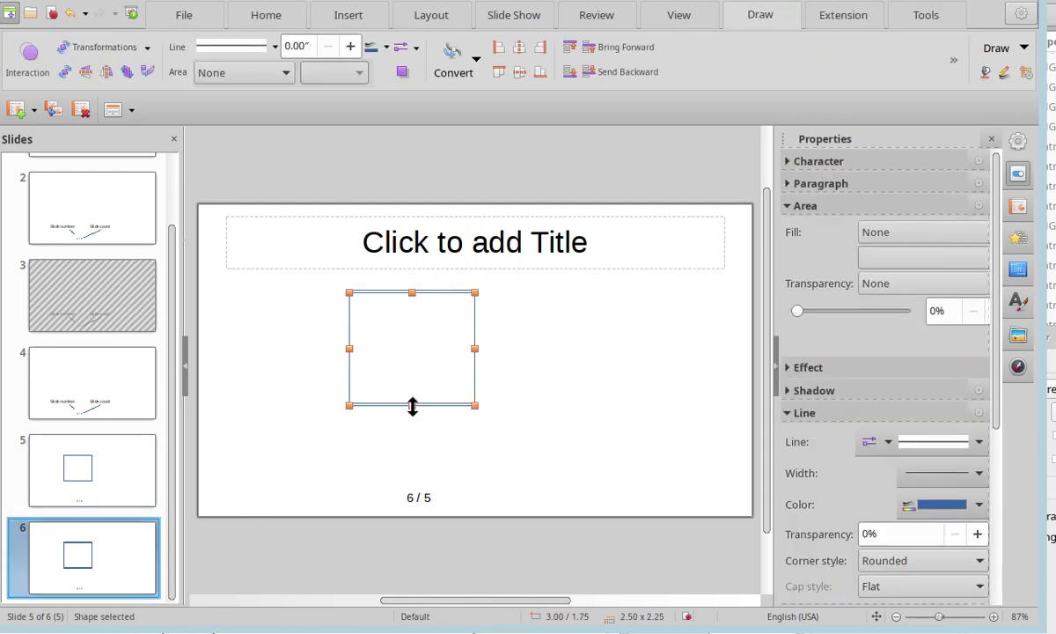
key(Delete)
key(F2)
click(311, 336)
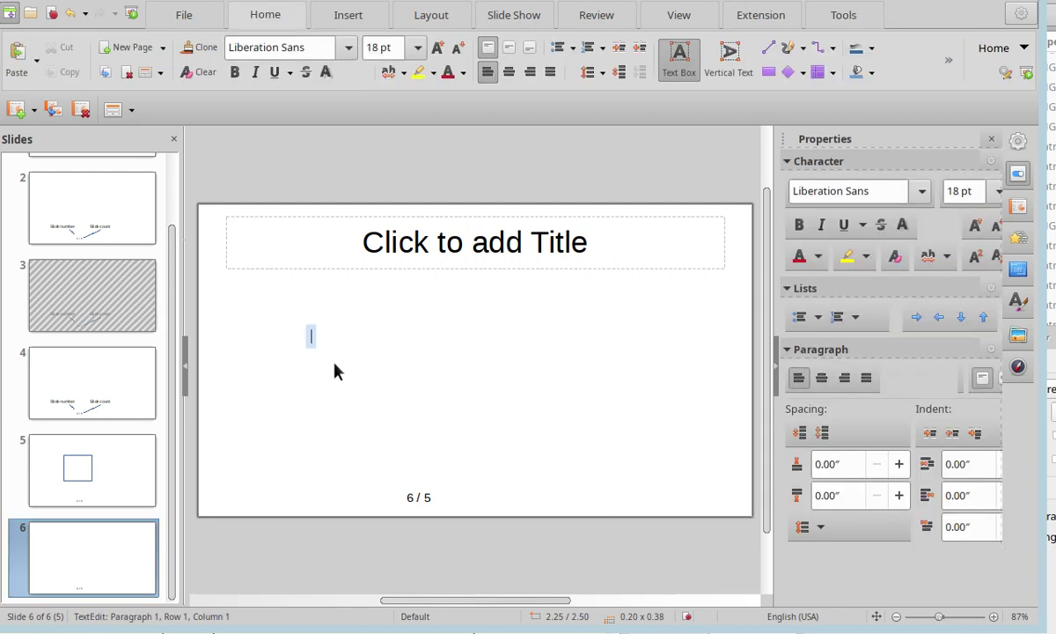
Insert a variable date field (6/20/21) into the text box, then reopen the Insert > Field list
click(160, 21)
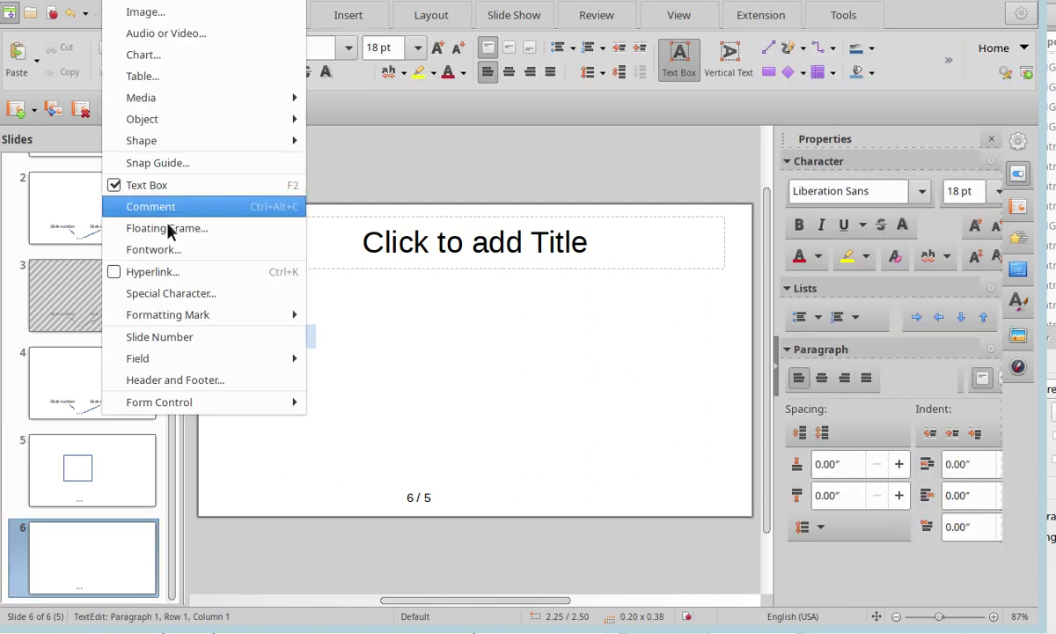
mouse_move(220, 355)
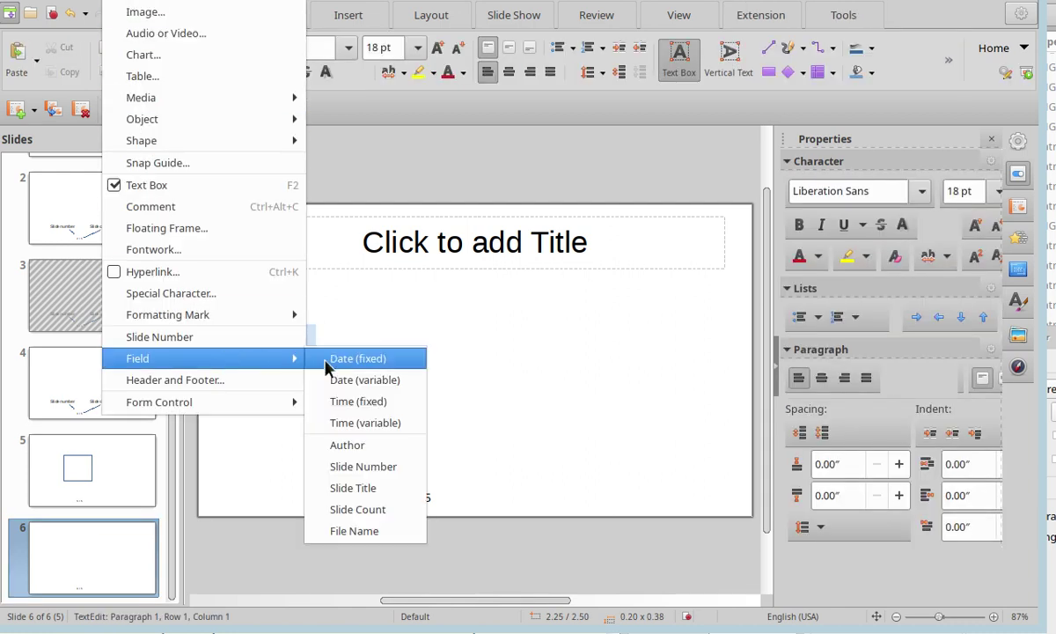
click(368, 381)
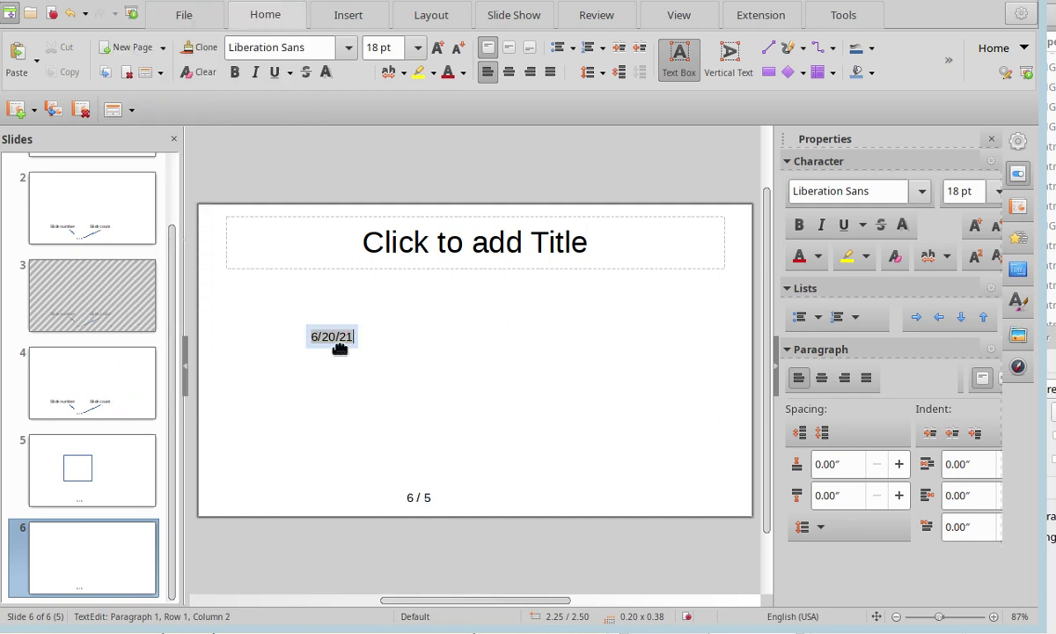
key(Escape)
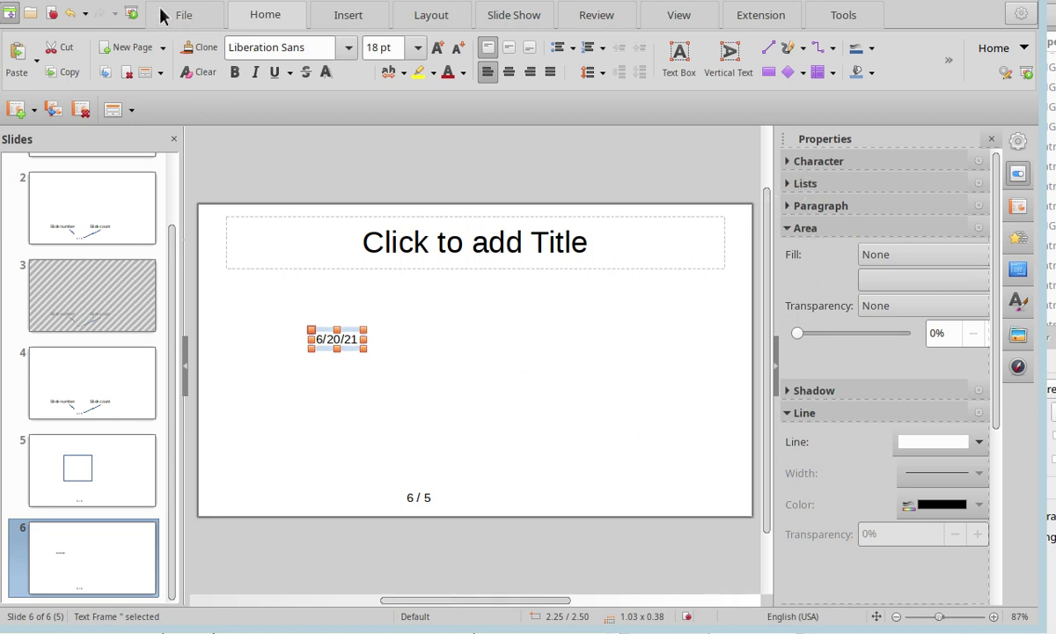
key(alt+i)
mouse_move(255, 361)
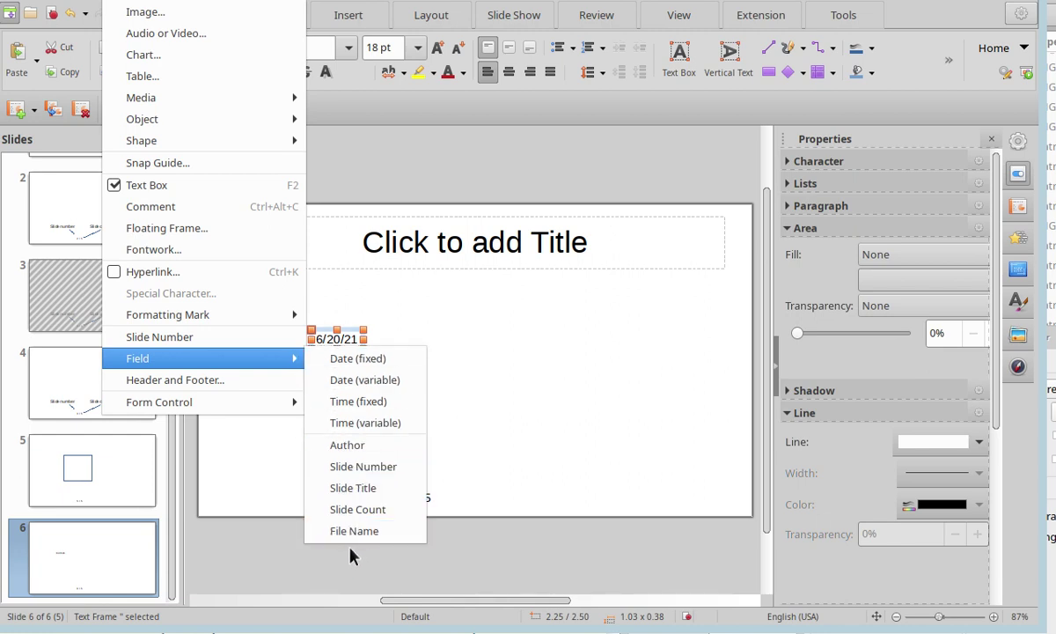
Dismiss the field list, reposition the date box, and move slide 7 down to position 8
click(480, 499)
drag(345, 350, 345, 350)
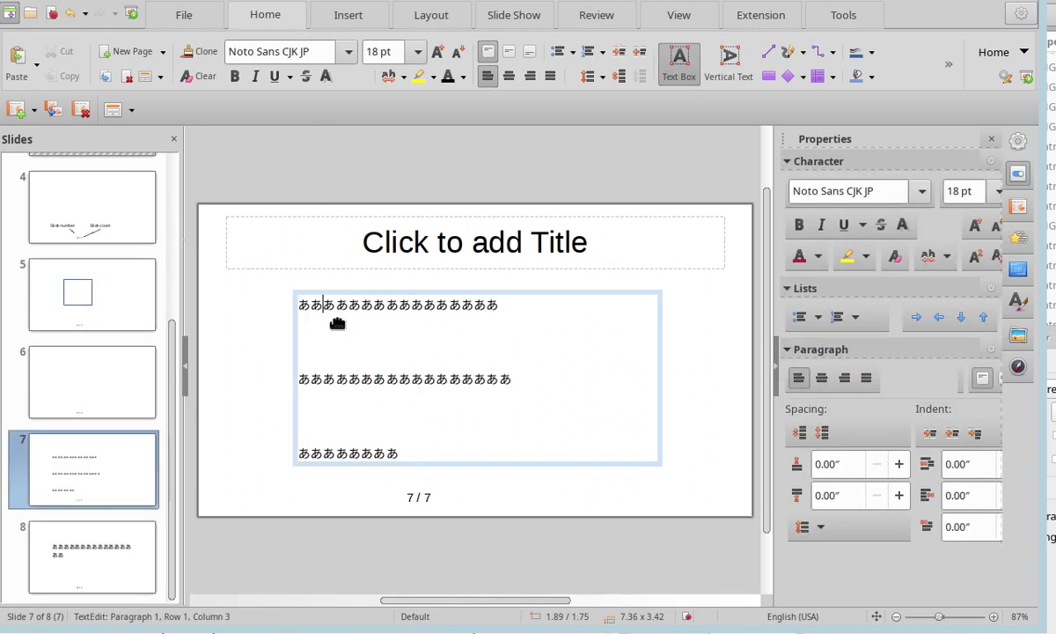
drag(326, 303, 430, 469)
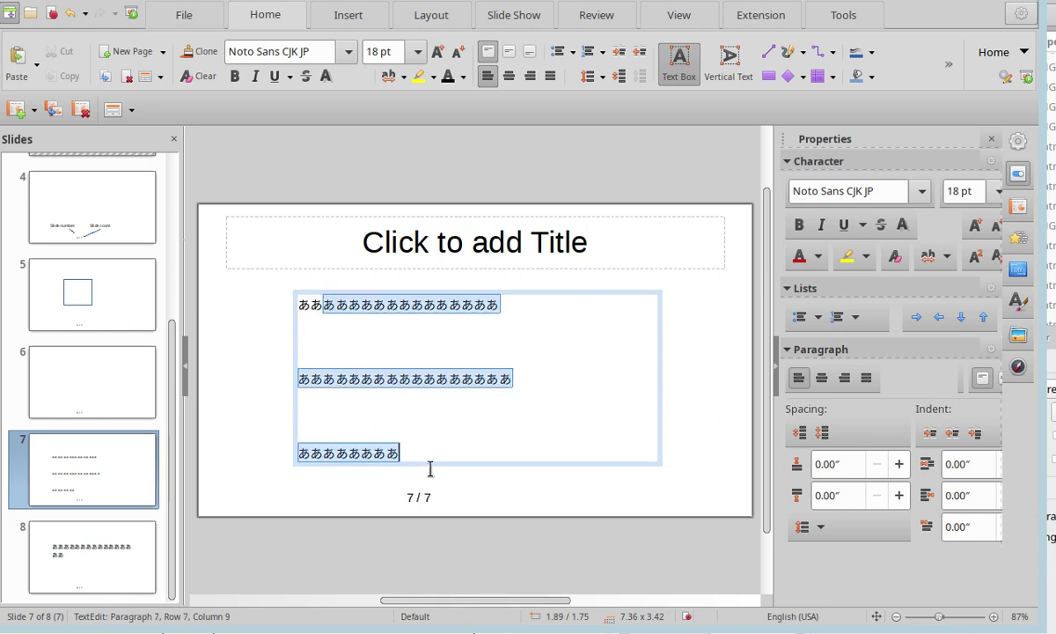
click(325, 301)
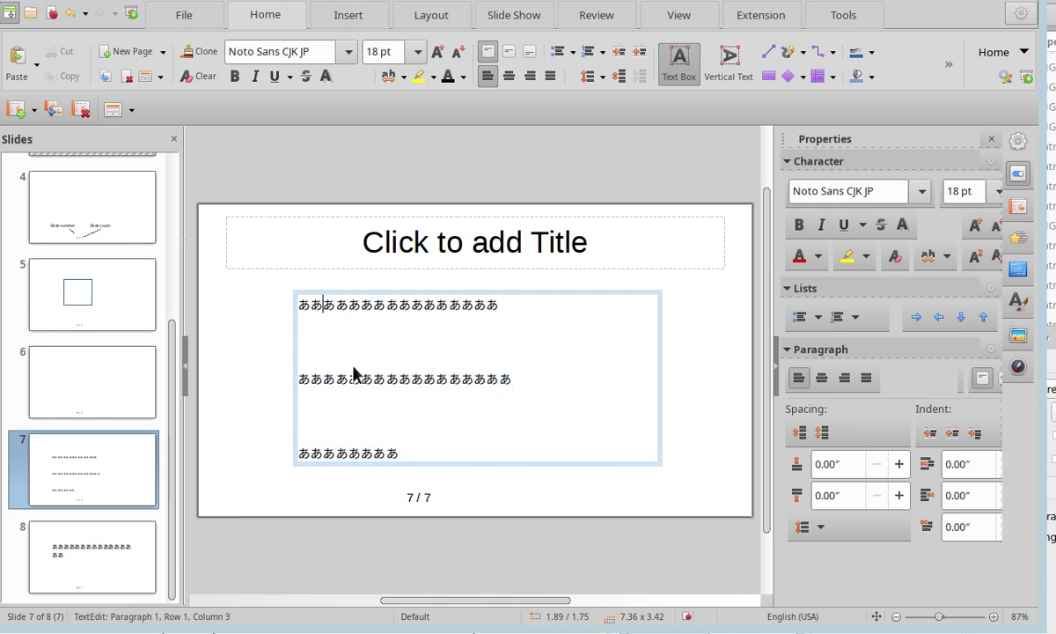
key(ctrl+shift+Down)
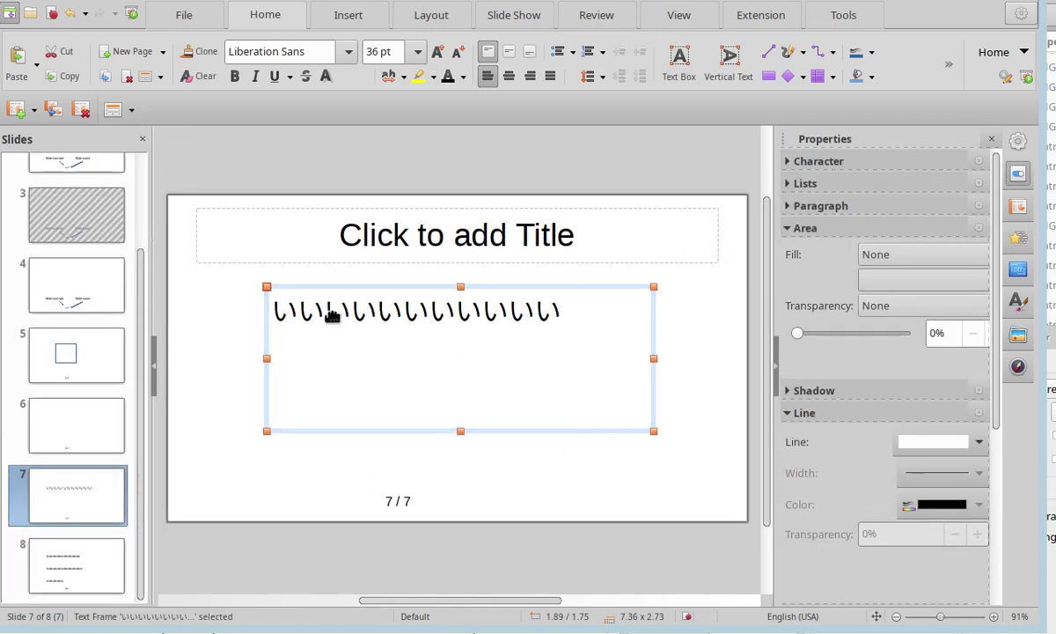
Take the い characters from slide 7 and paste four after the seventh あ on slide 8
click(327, 306)
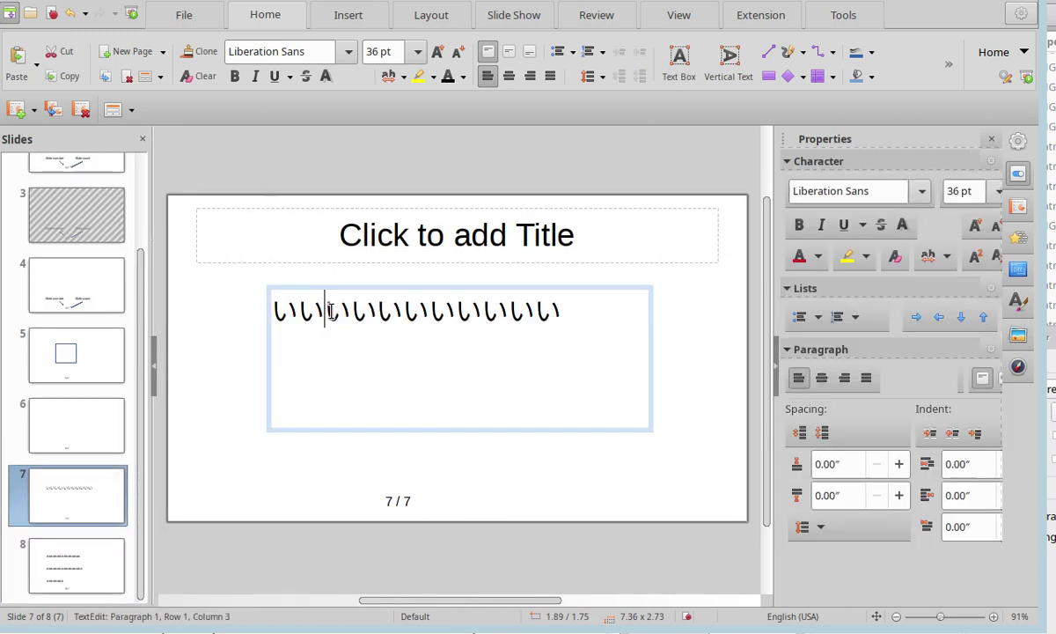
drag(326, 308, 430, 310)
key(ctrl+c)
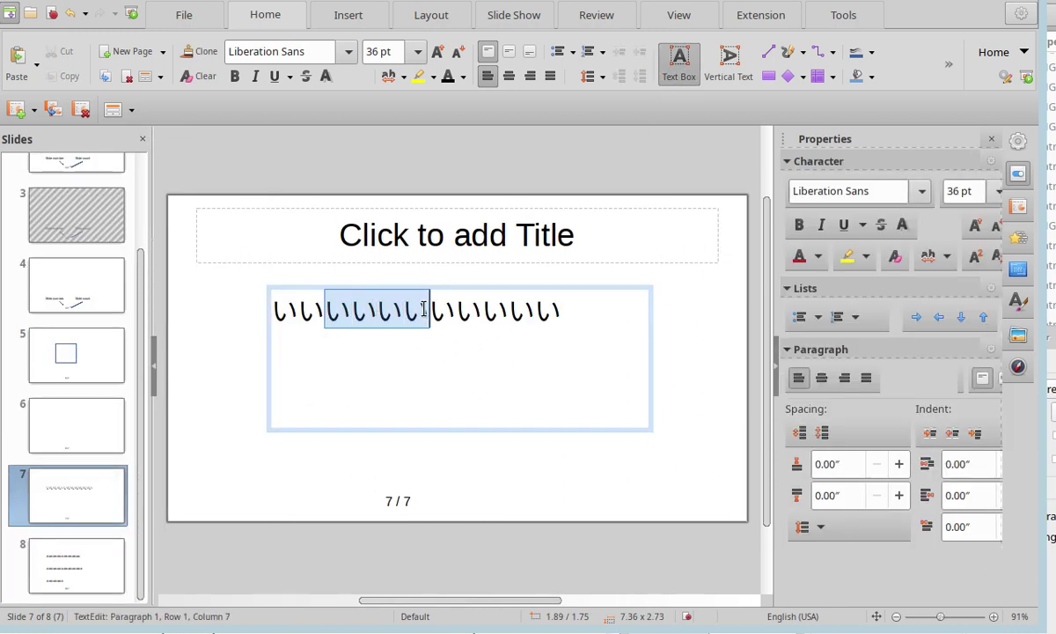
click(86, 550)
click(364, 300)
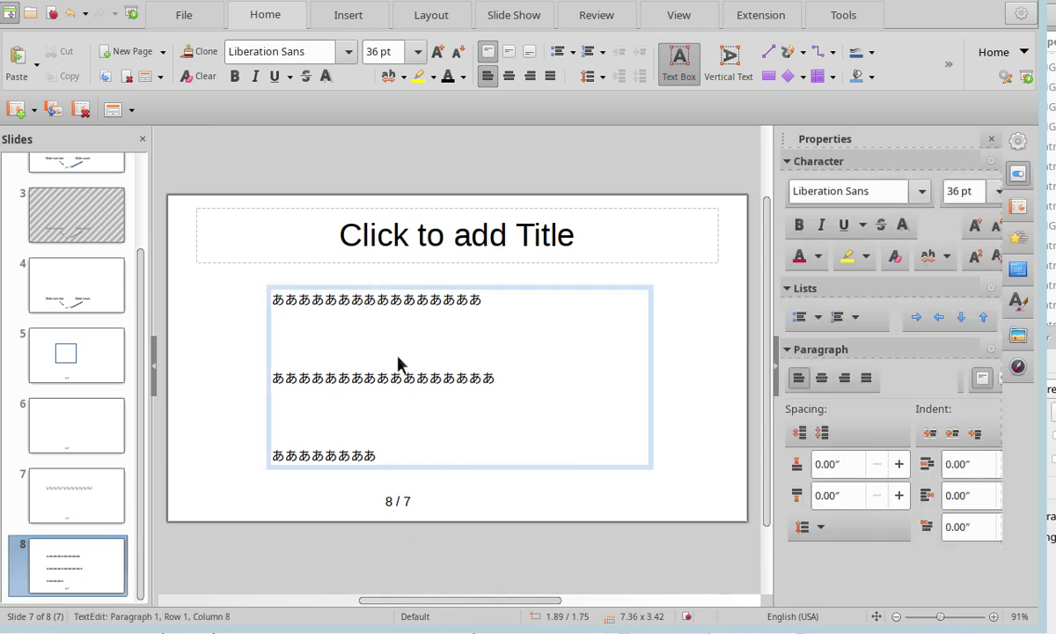
key(ctrl+v)
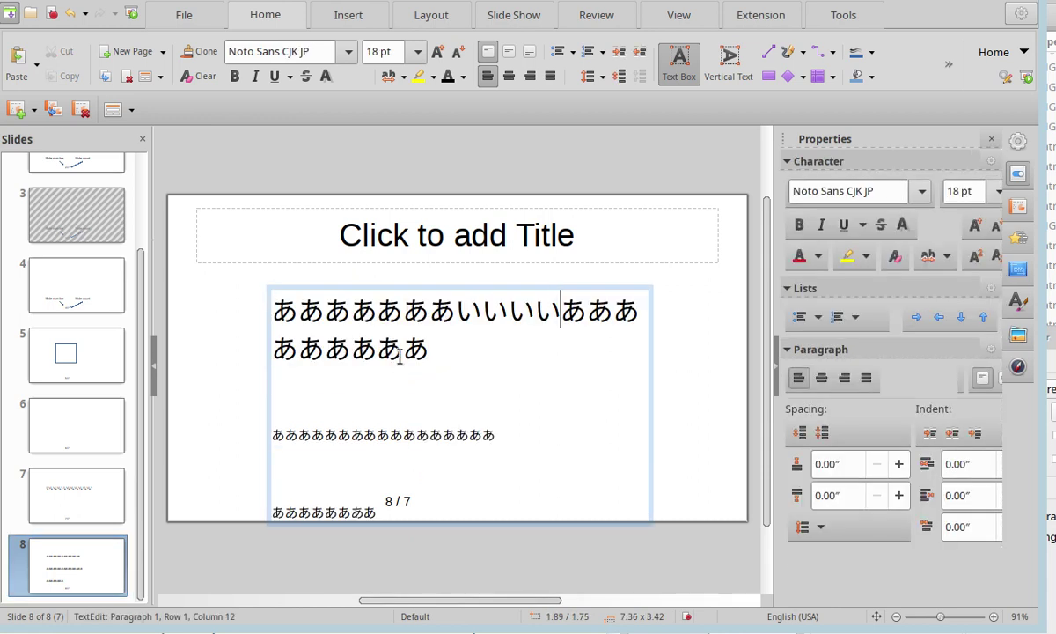
drag(455, 310, 283, 310)
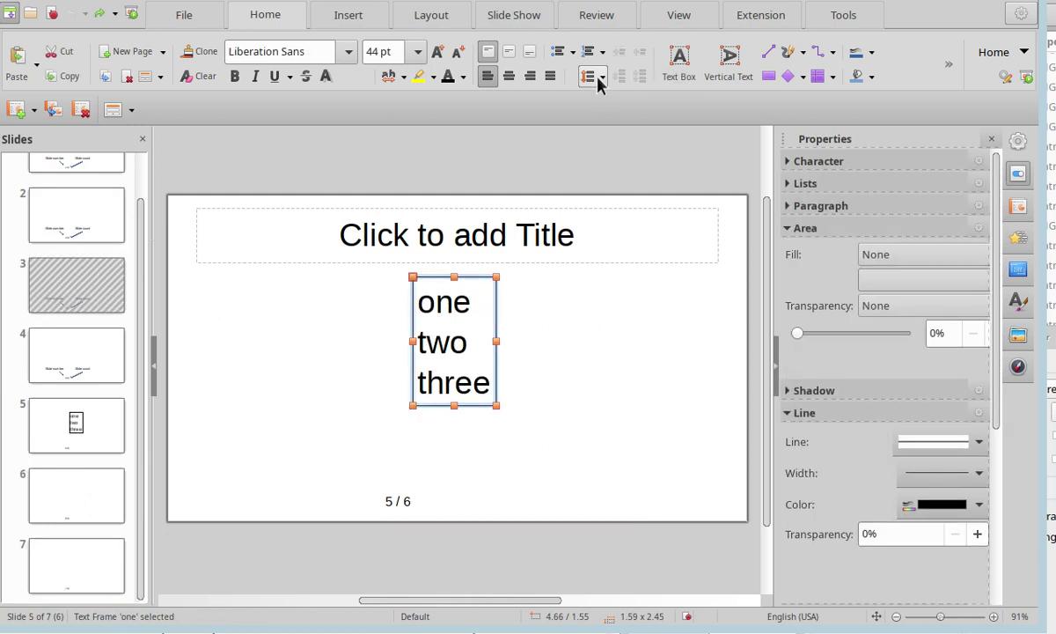
Double-space the one-two-three text box, shift it right, and add a blank line below 'three'
click(599, 78)
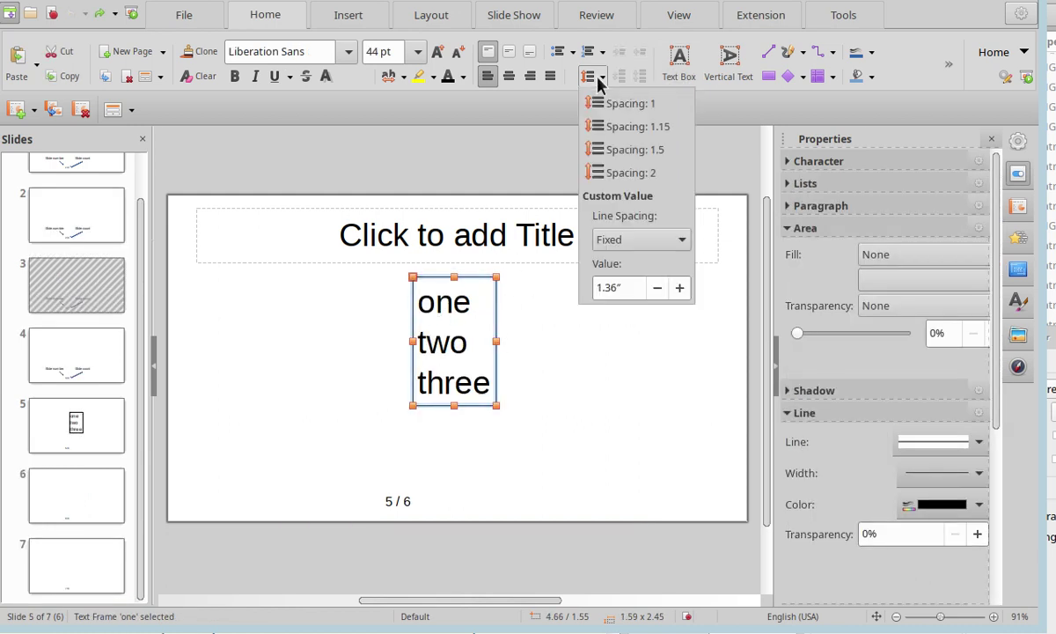
click(621, 172)
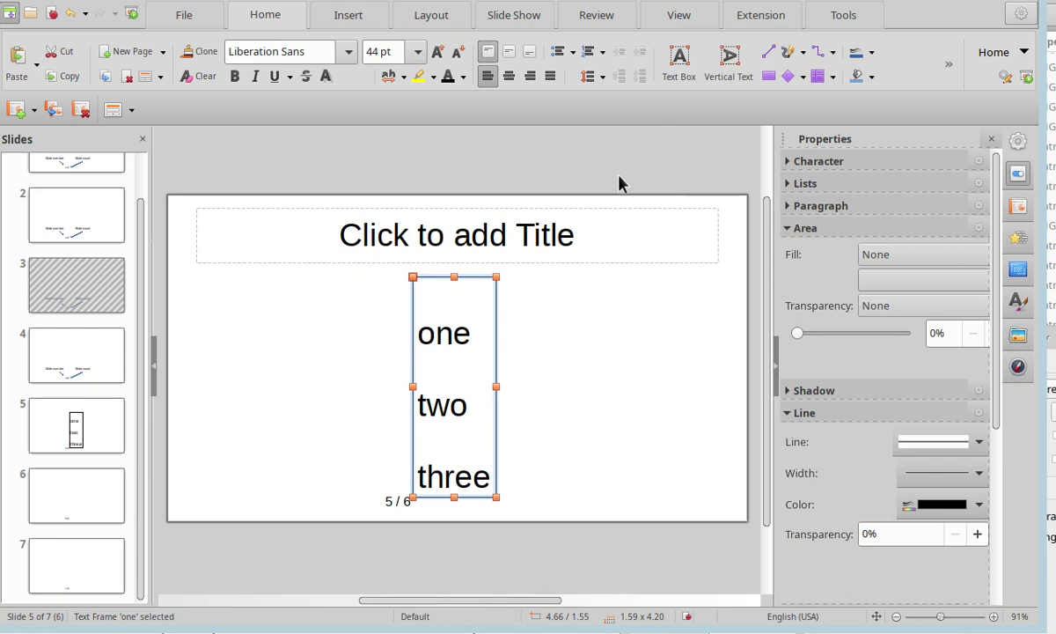
drag(472, 277, 538, 275)
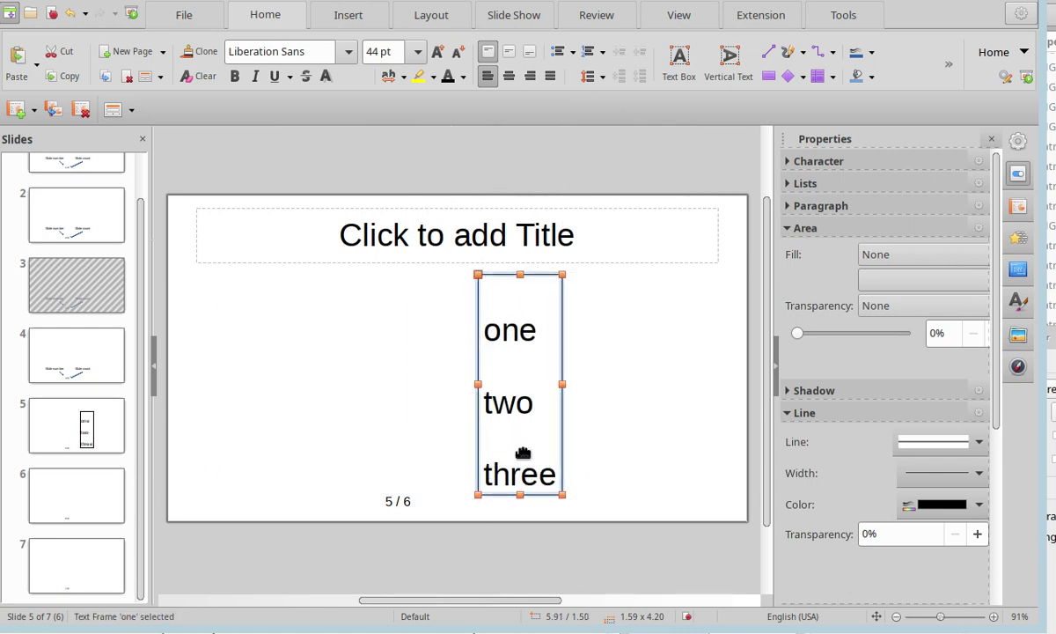
click(539, 474)
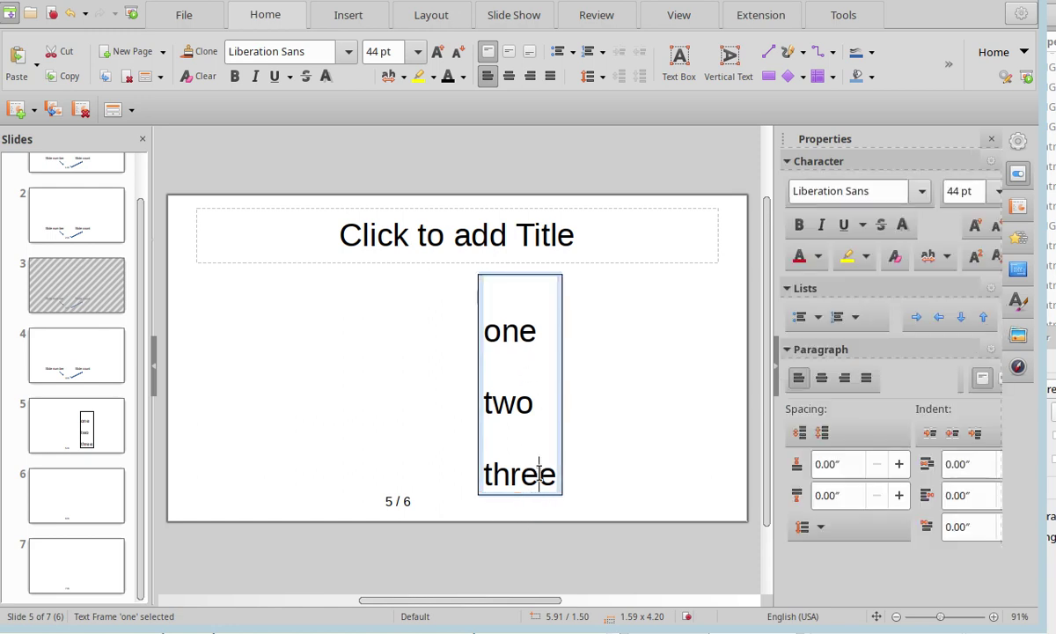
key(Return)
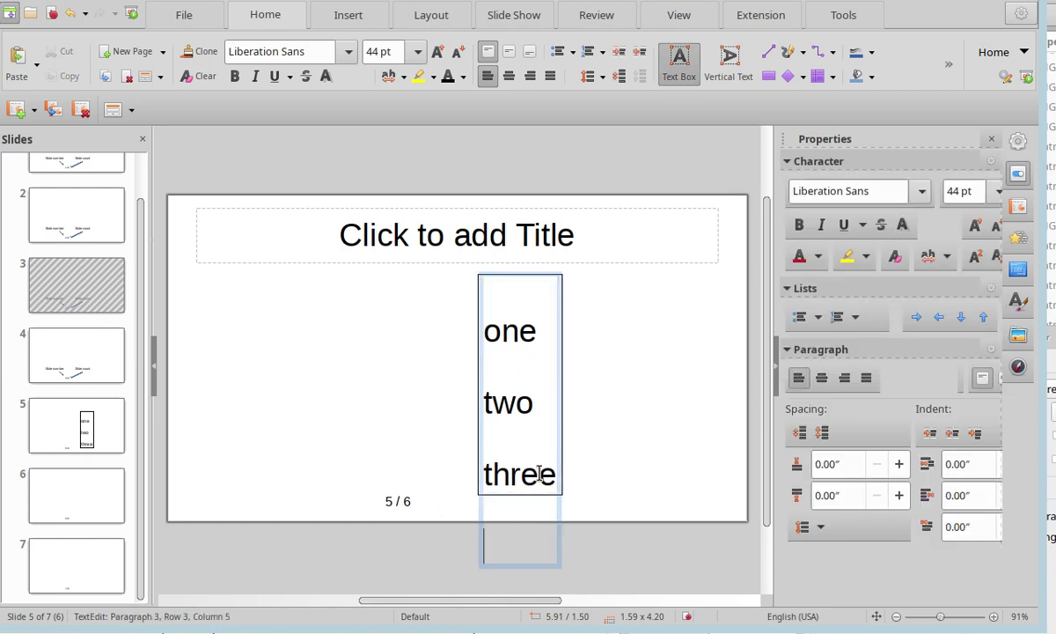
click(604, 437)
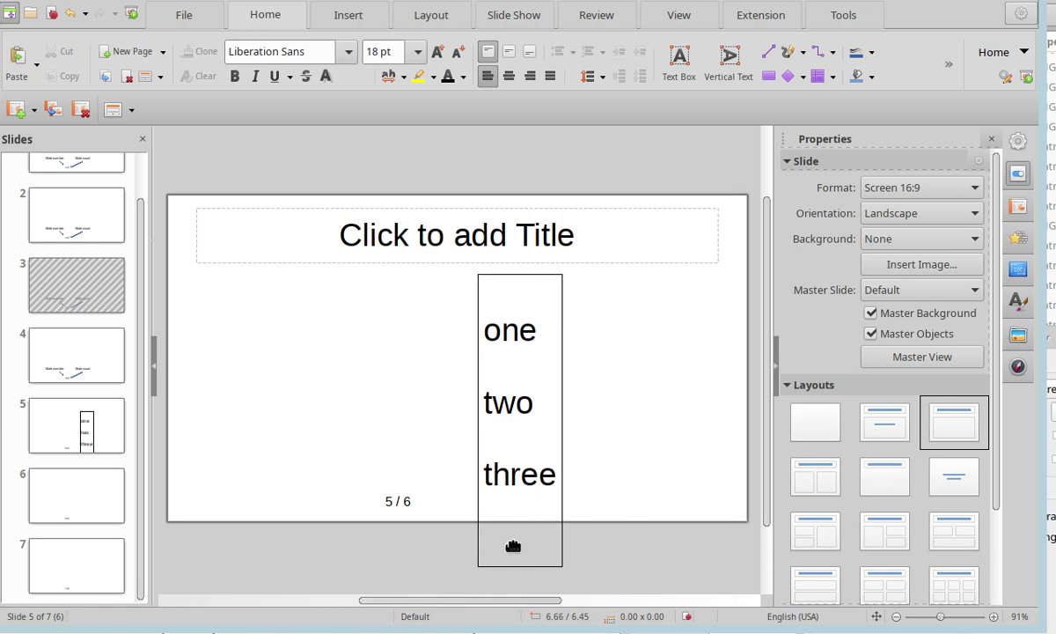
Change the text box's line spacing to Leading with a 0.64" value
click(531, 476)
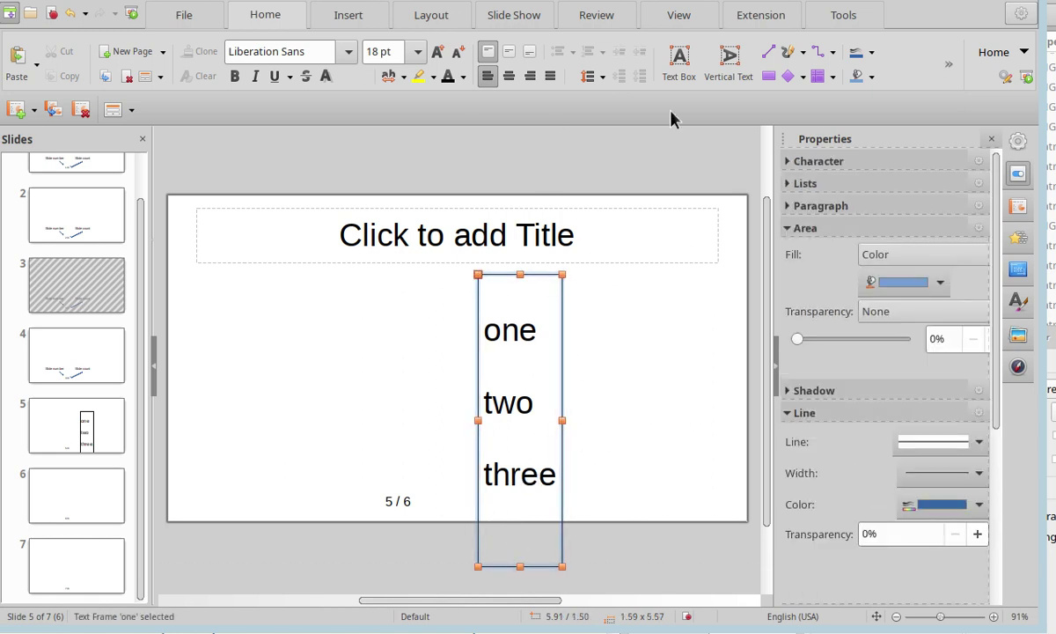
click(593, 76)
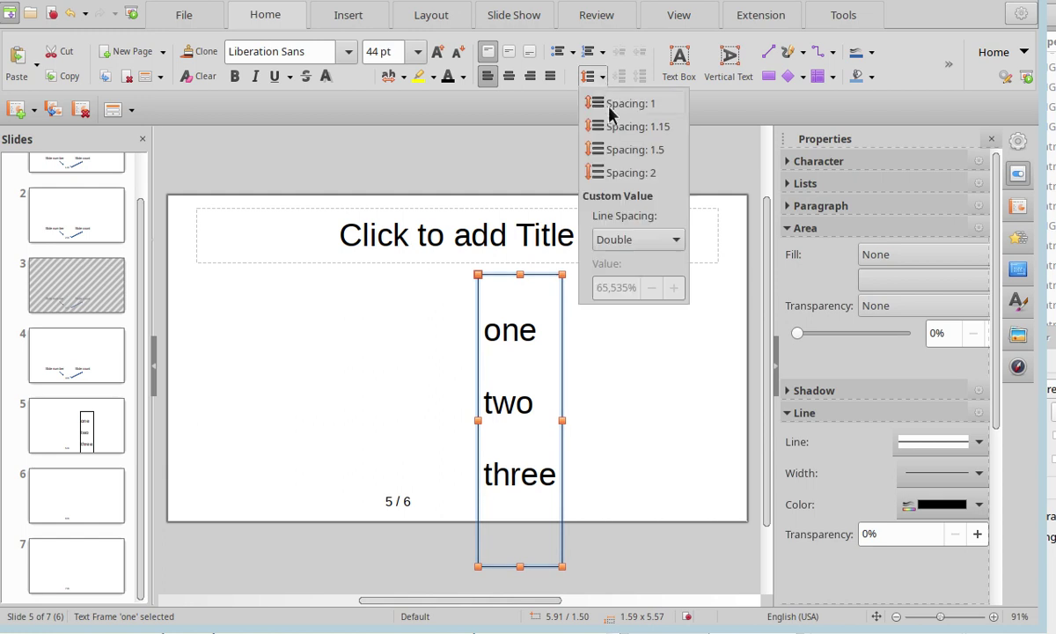
click(666, 248)
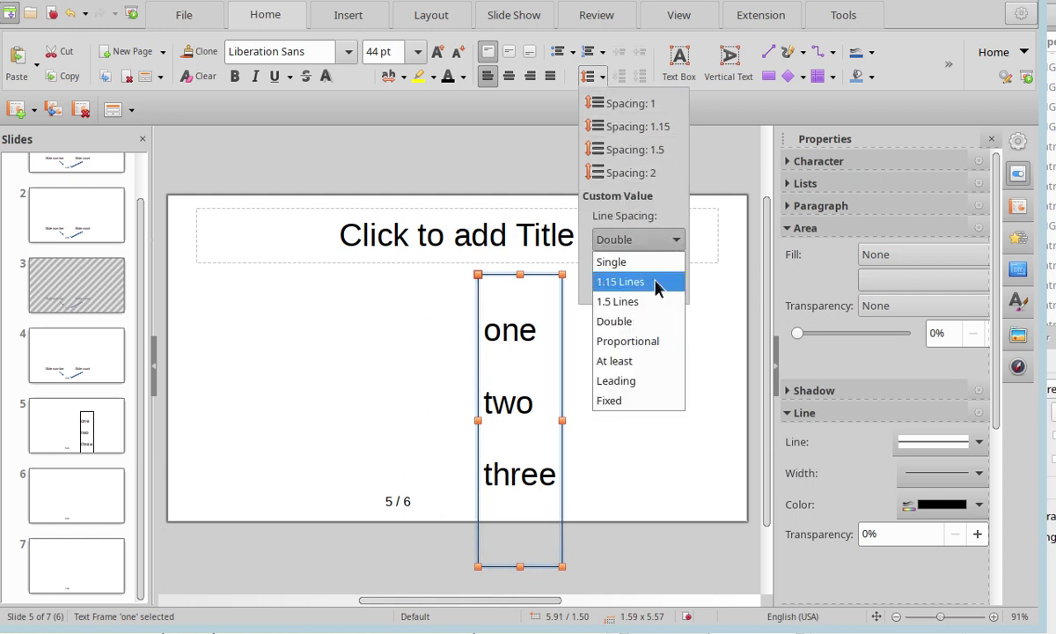
click(642, 383)
scroll(621, 291, up, 5)
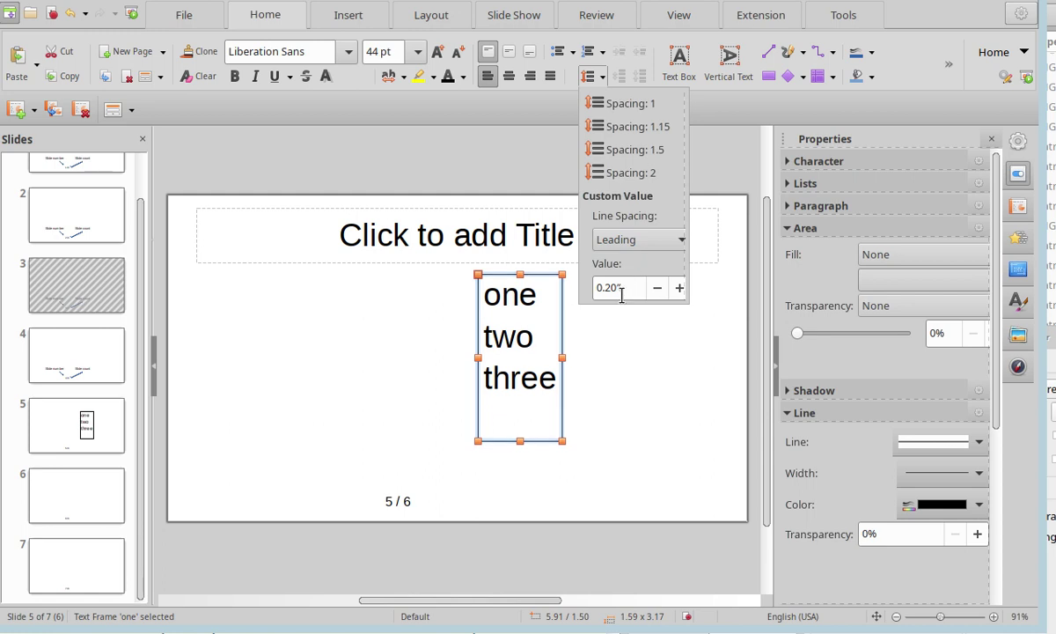
click(519, 453)
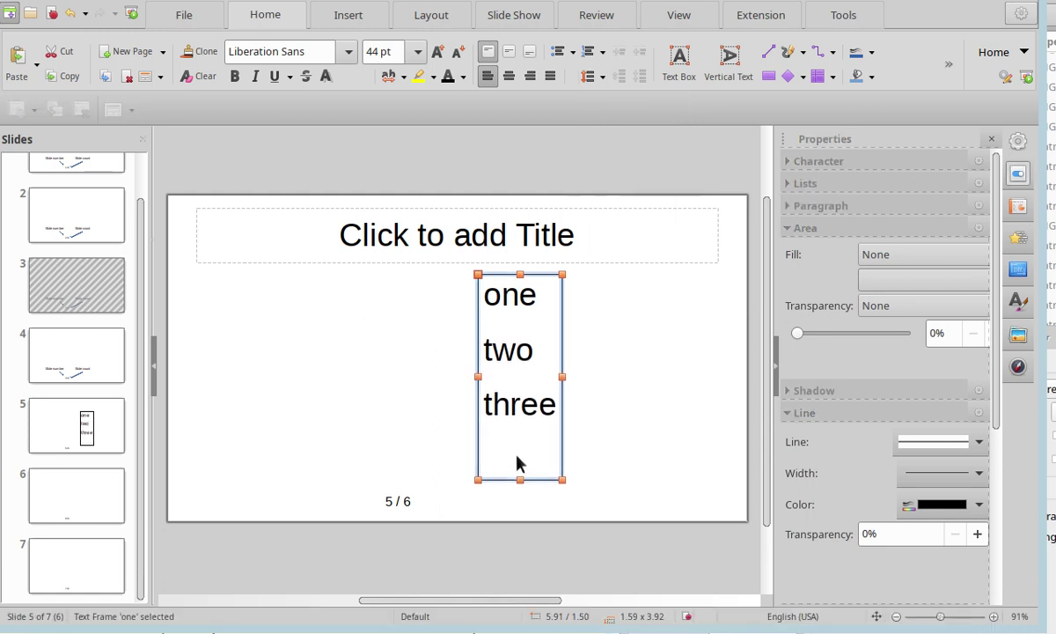
click(533, 406)
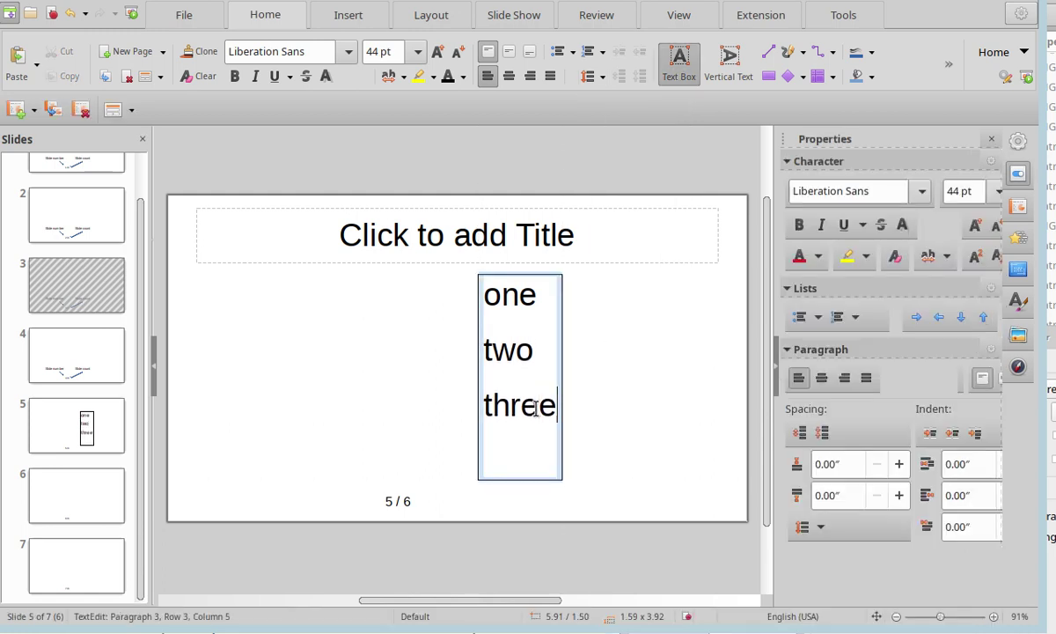
click(454, 449)
click(601, 75)
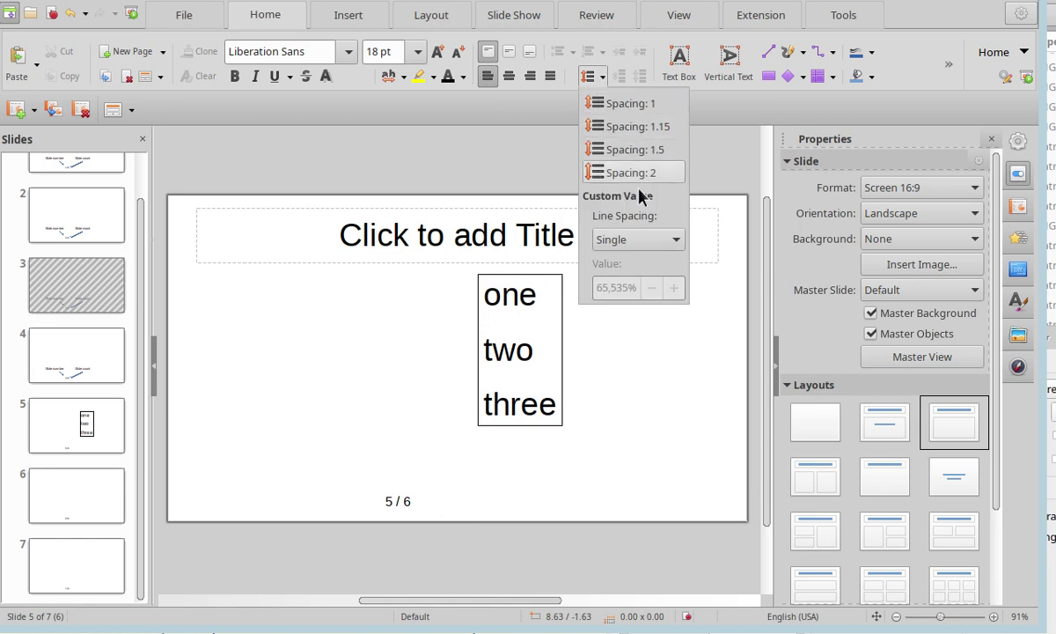
click(665, 421)
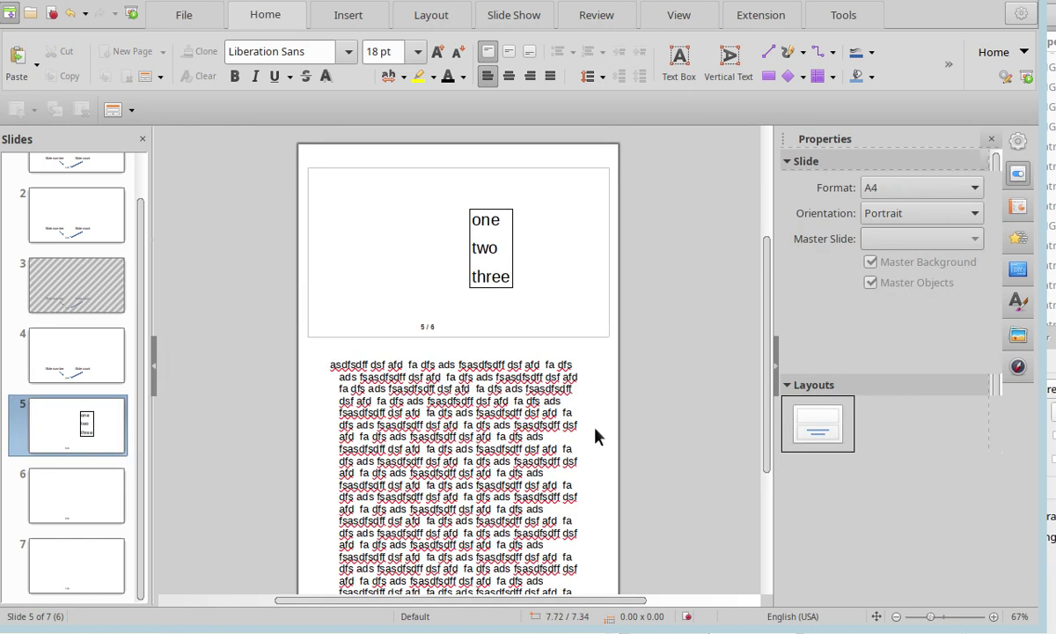
drag(765, 310, 738, 506)
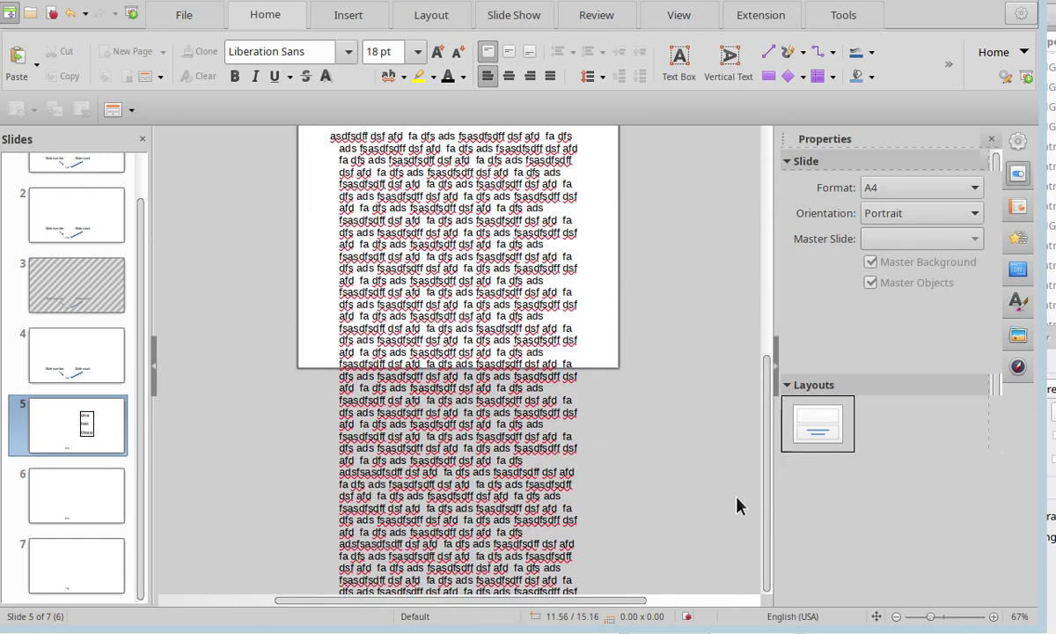
click(540, 433)
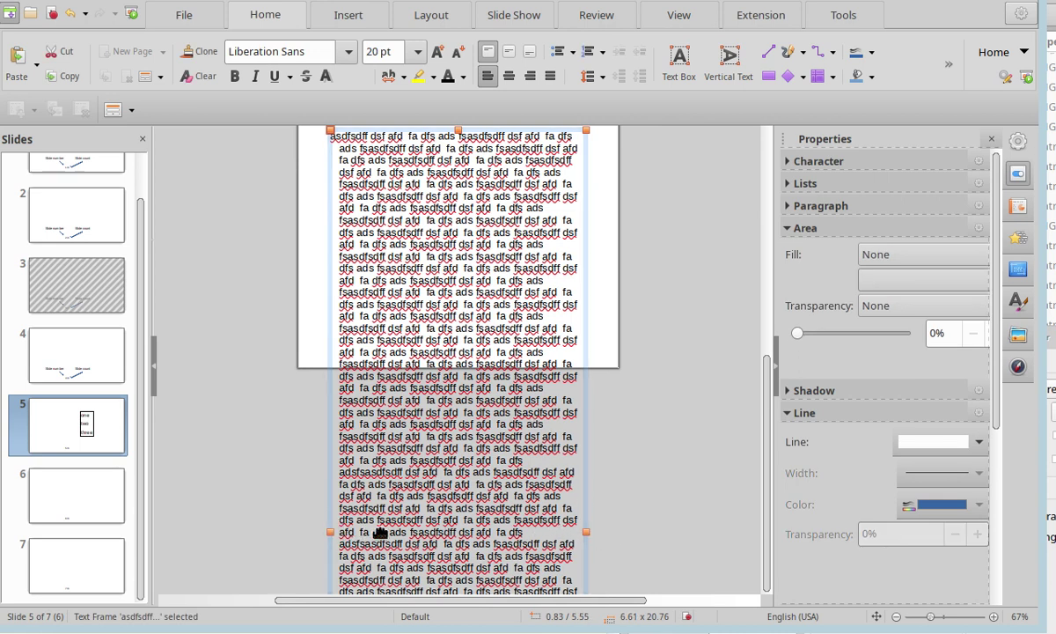
drag(760, 451, 767, 547)
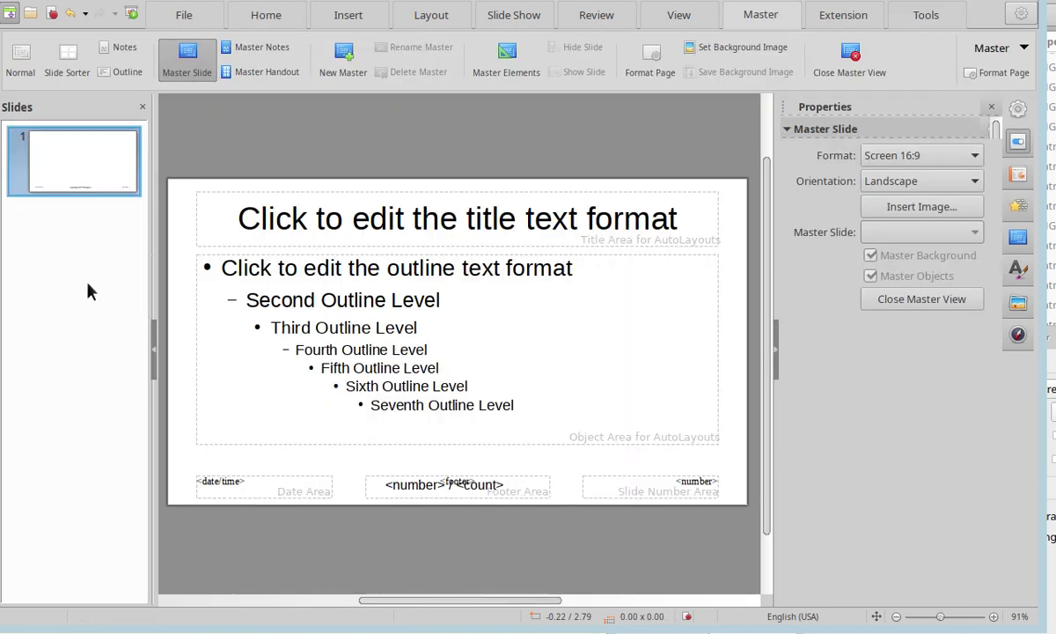
Add a new master slide, try editing its outline and title placeholders, then close Master View
right_click(88, 287)
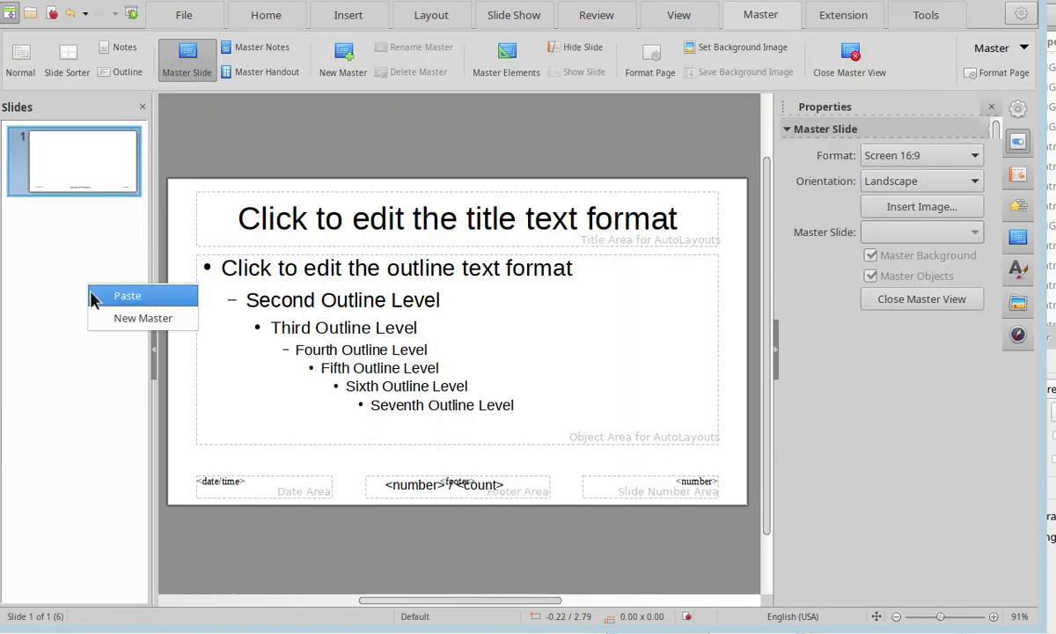
click(123, 322)
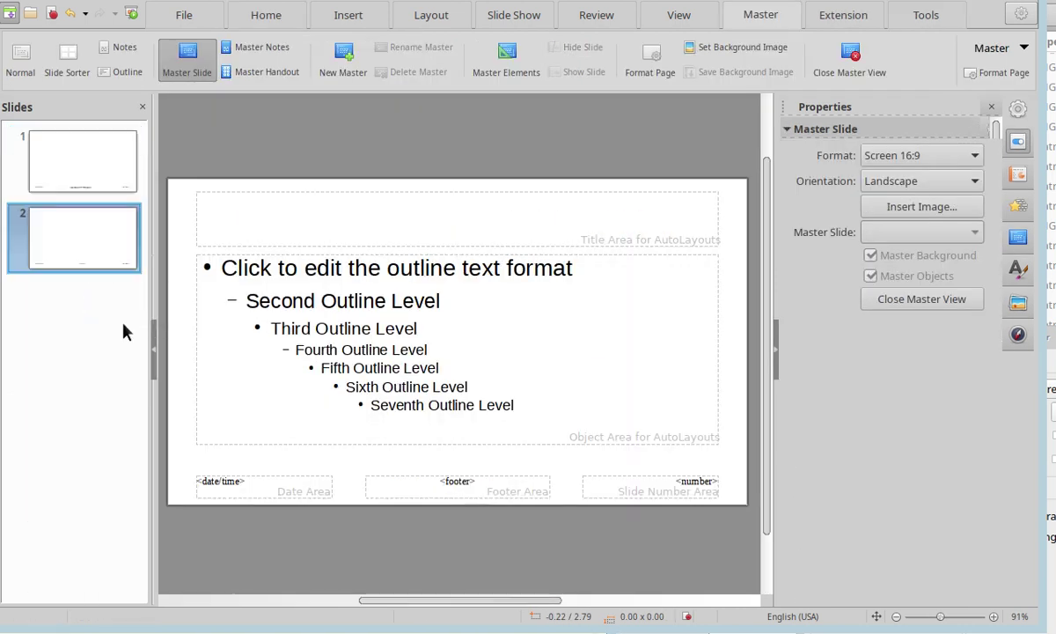
click(227, 253)
double_click(226, 257)
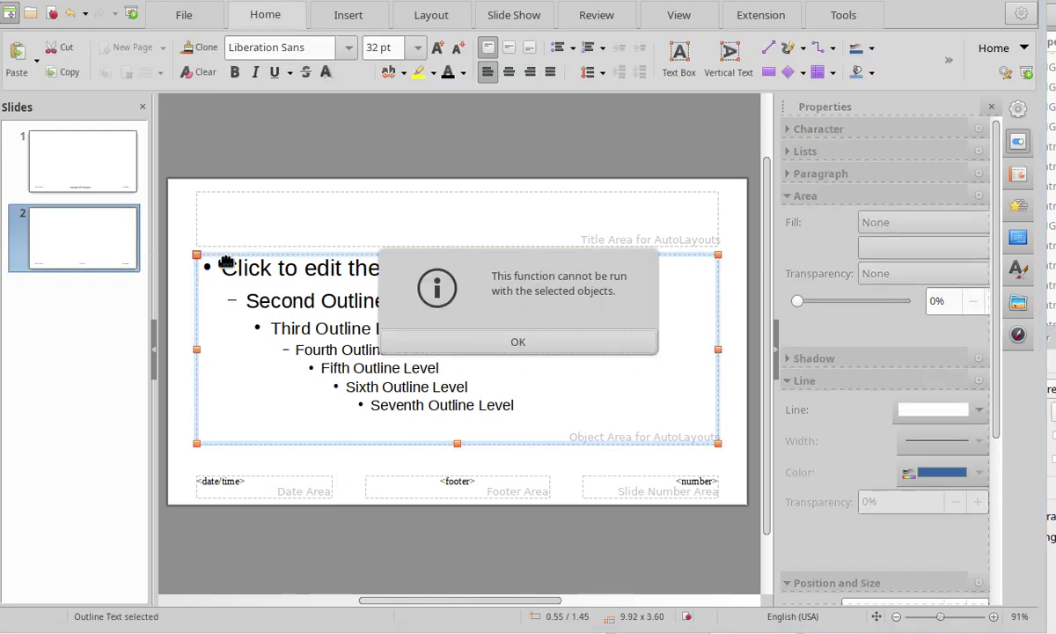
click(450, 345)
click(263, 243)
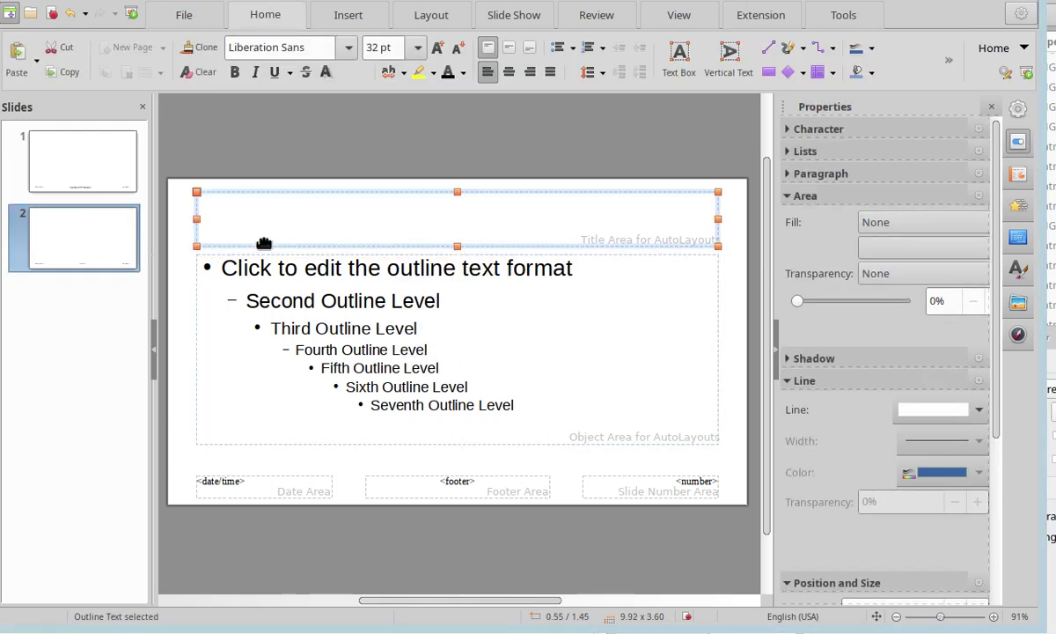
double_click(263, 244)
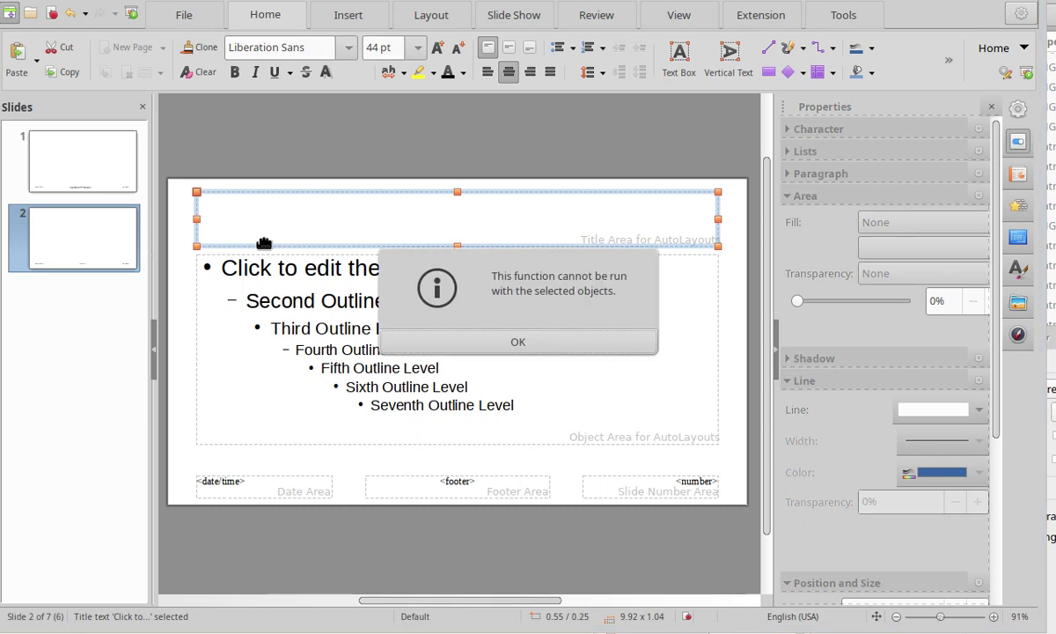
click(454, 345)
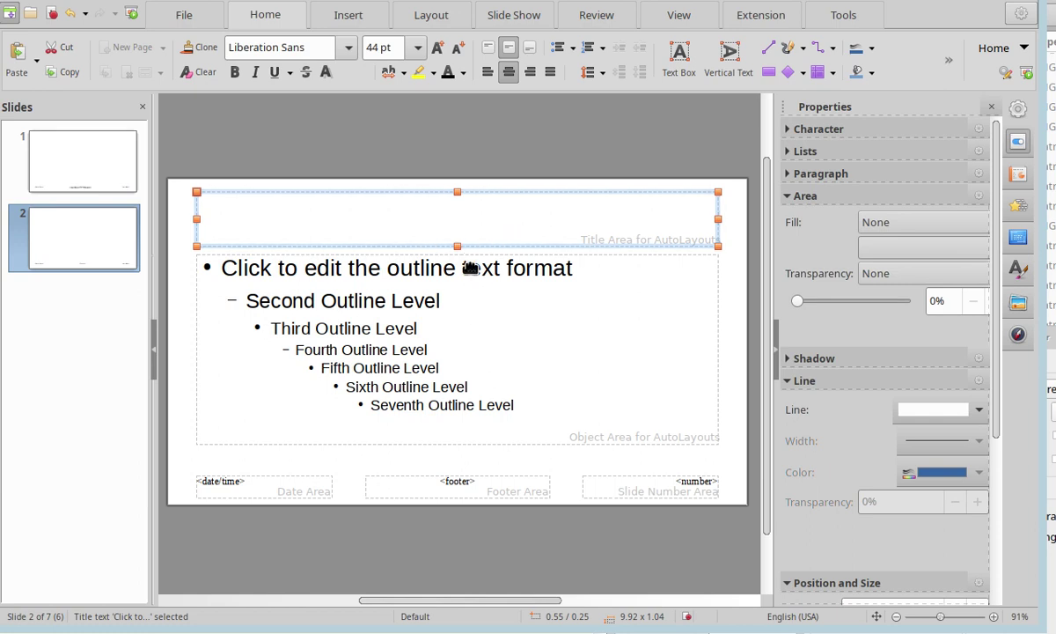
click(356, 255)
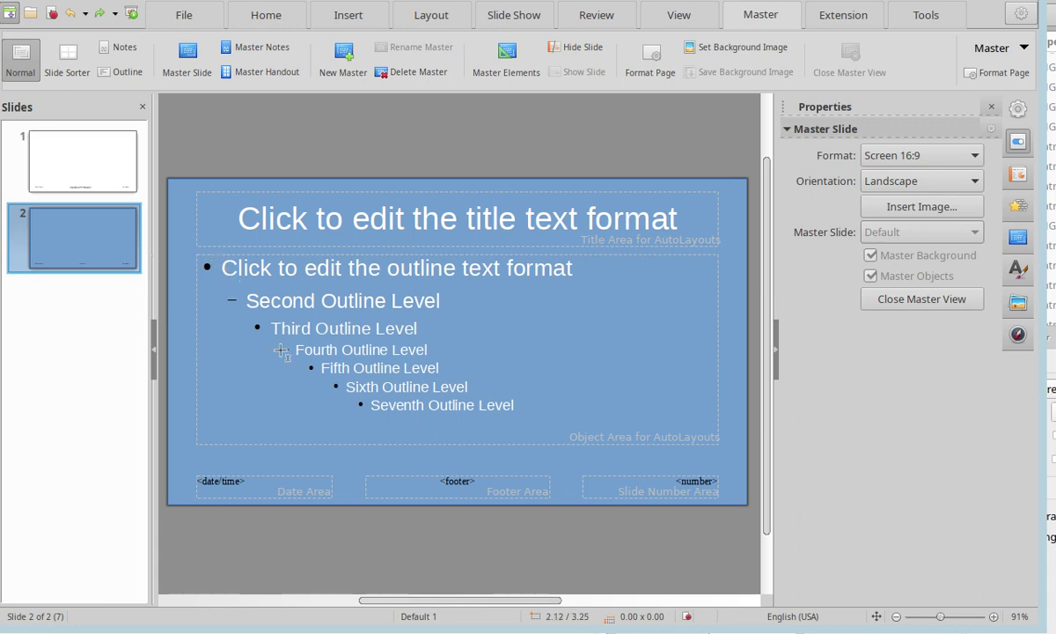
click(847, 74)
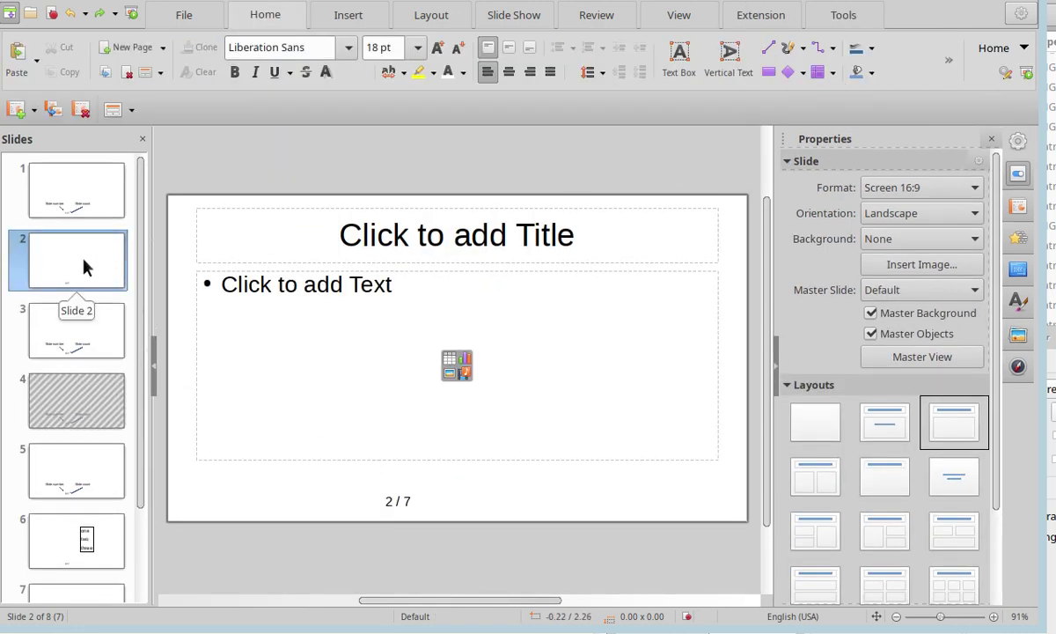
Apply the blue Default 1 master to slide 2
right_click(83, 262)
click(343, 172)
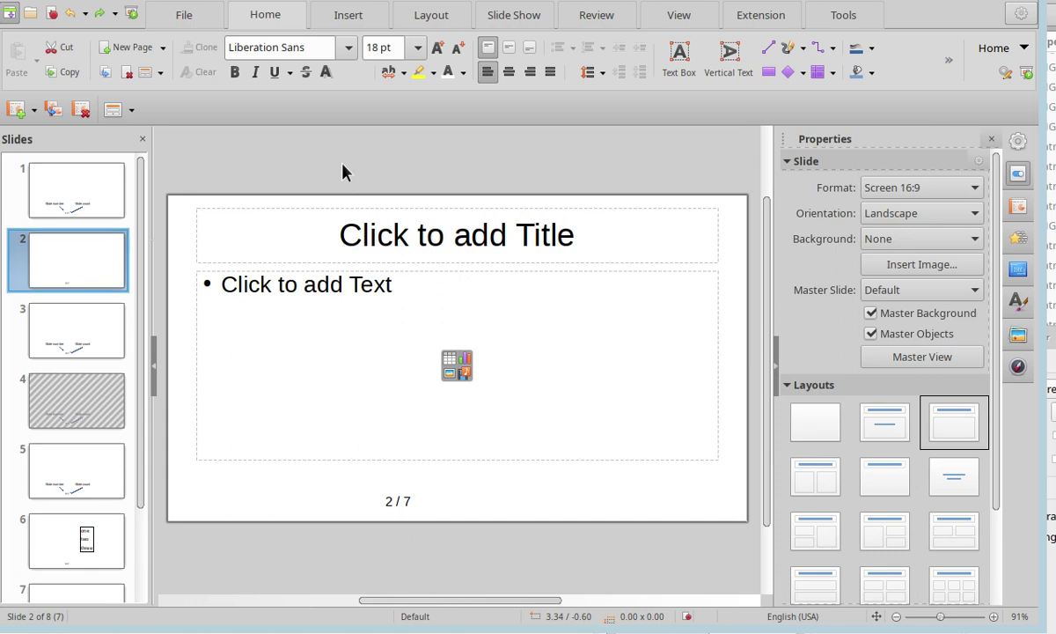
right_click(201, 111)
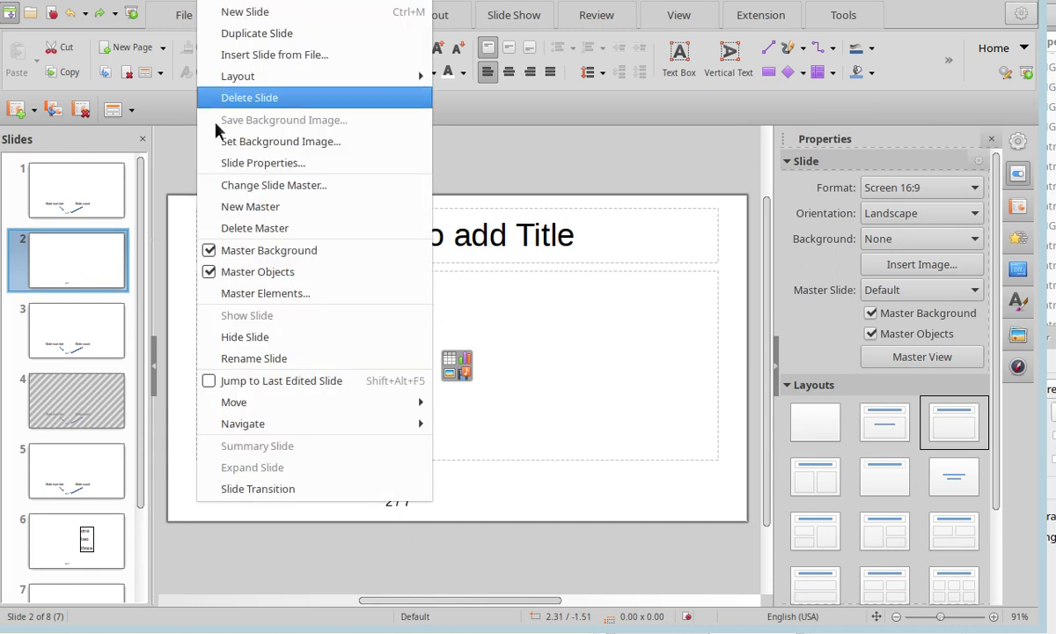
click(284, 173)
click(627, 208)
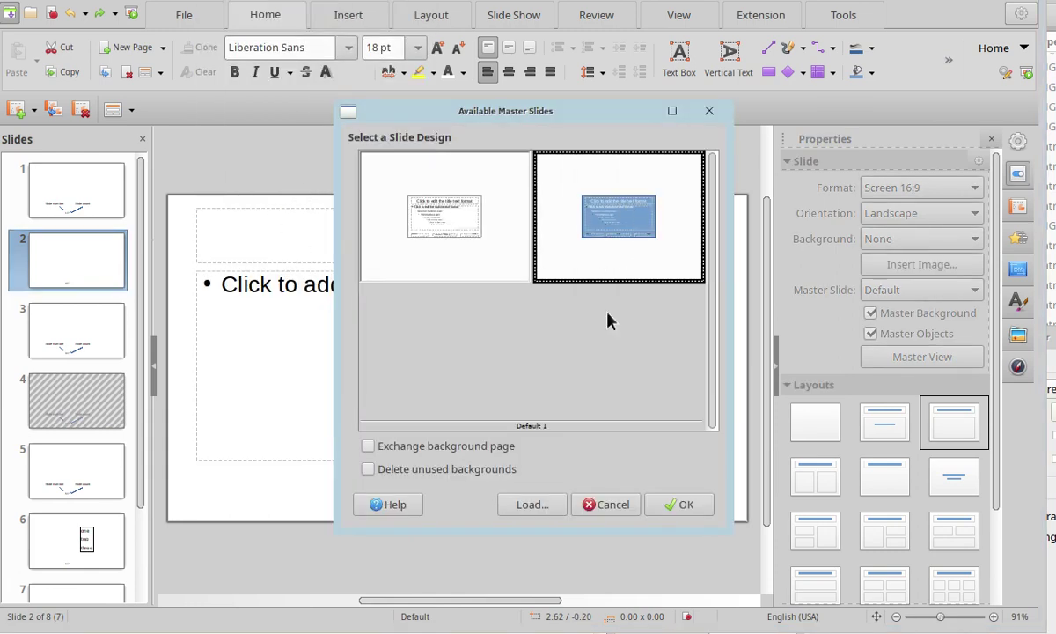
click(682, 504)
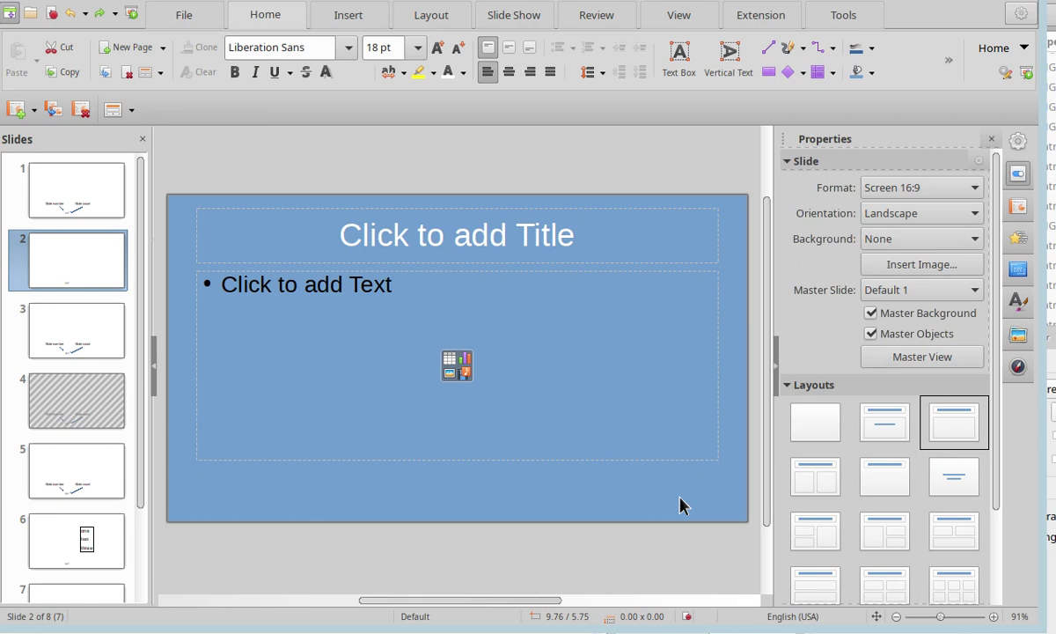
Type bullets 'asdfasdfs' and 'asfsafsf' in the content box and make them white
click(339, 292)
click(411, 288)
text(asdfasdfs)
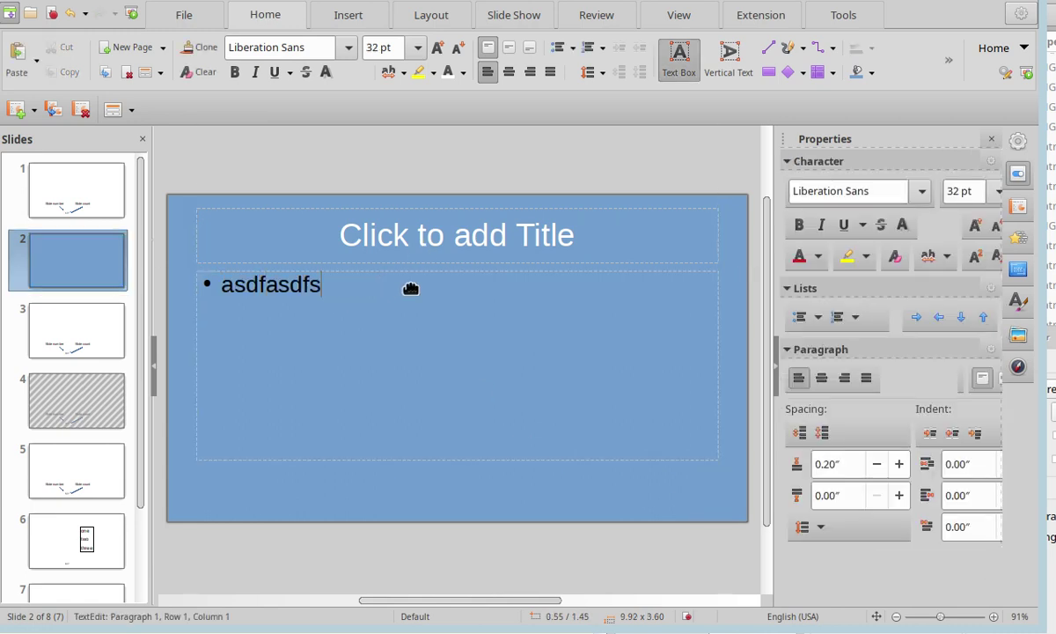
key(Return)
text(asfsafsf)
key(ctrl+a)
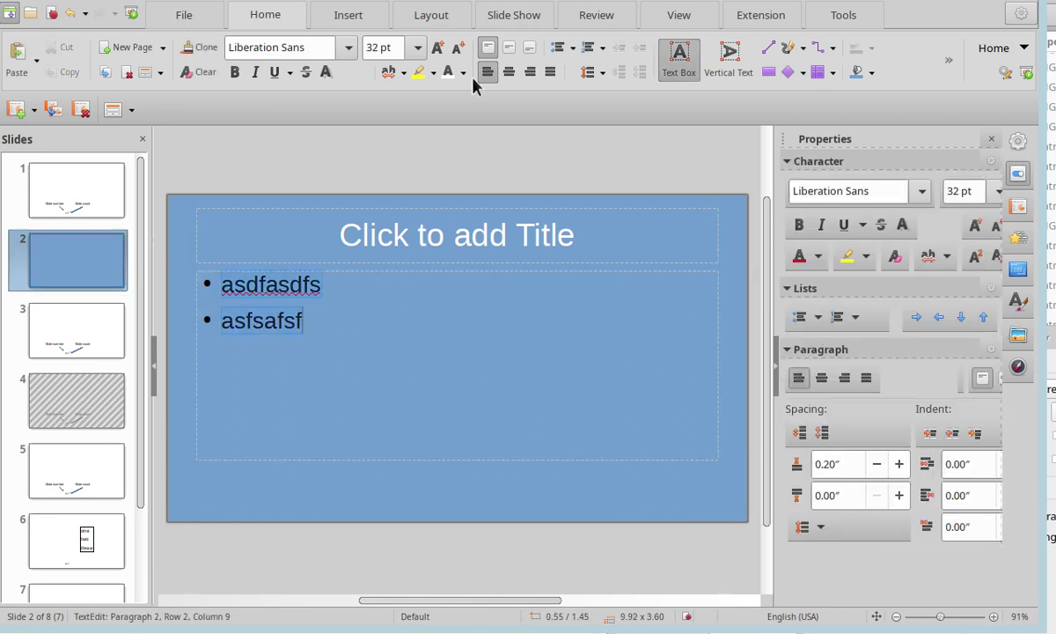
click(447, 73)
click(349, 209)
click(230, 298)
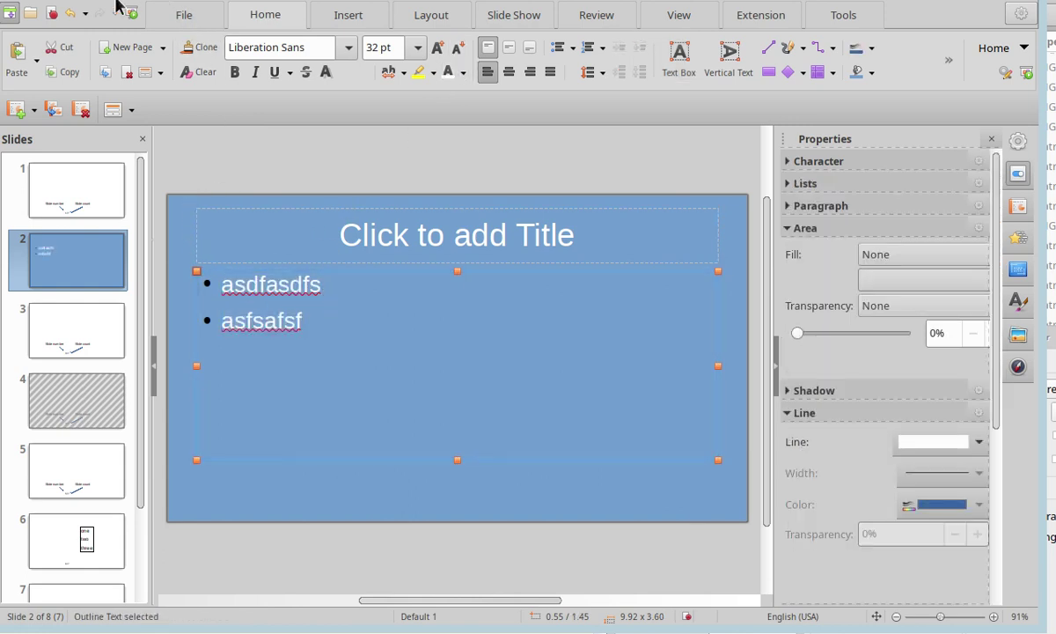
Switch to Master Slide view and select the master's outline text box
key(alt+v)
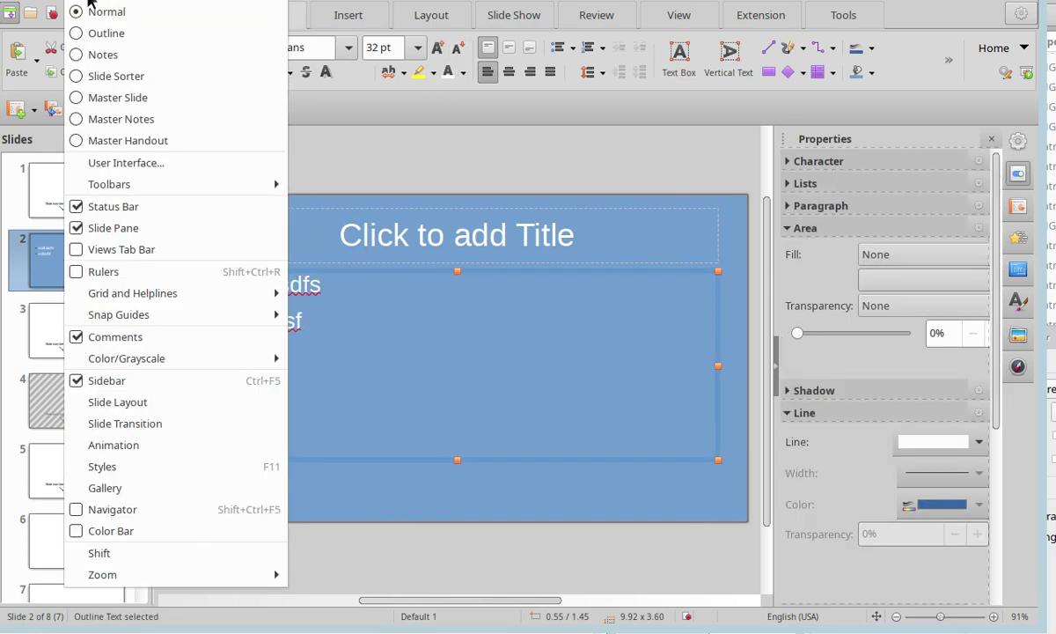
click(146, 100)
click(228, 300)
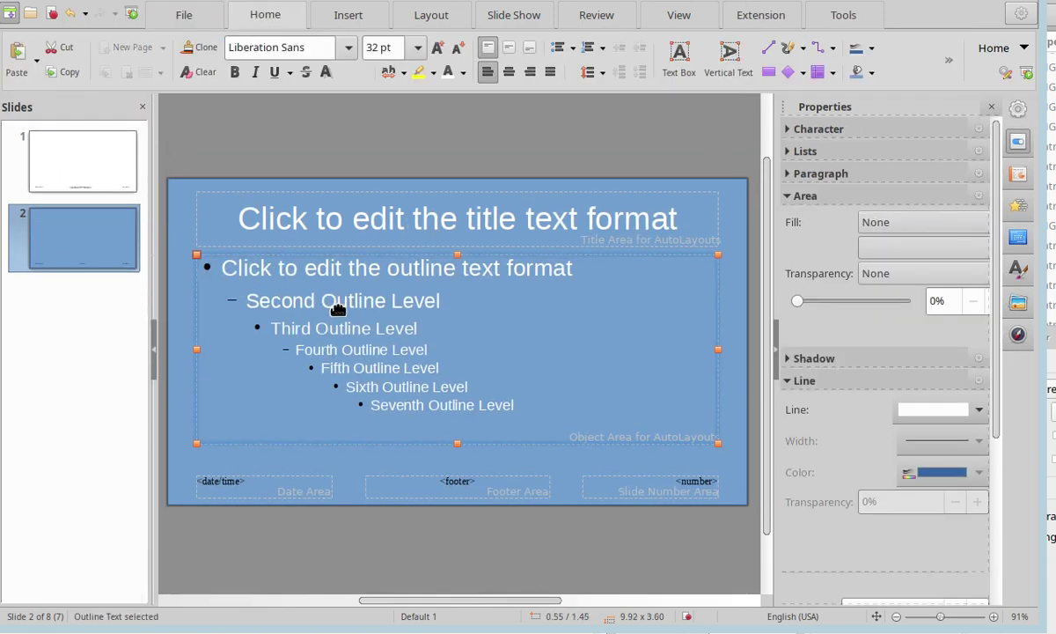
key(F3)
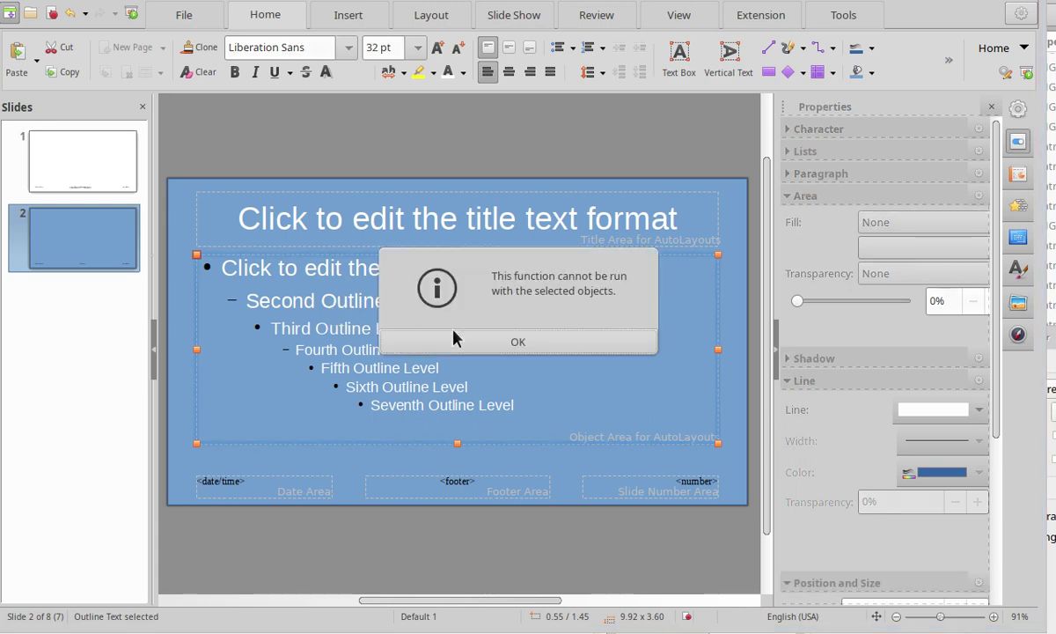
click(496, 345)
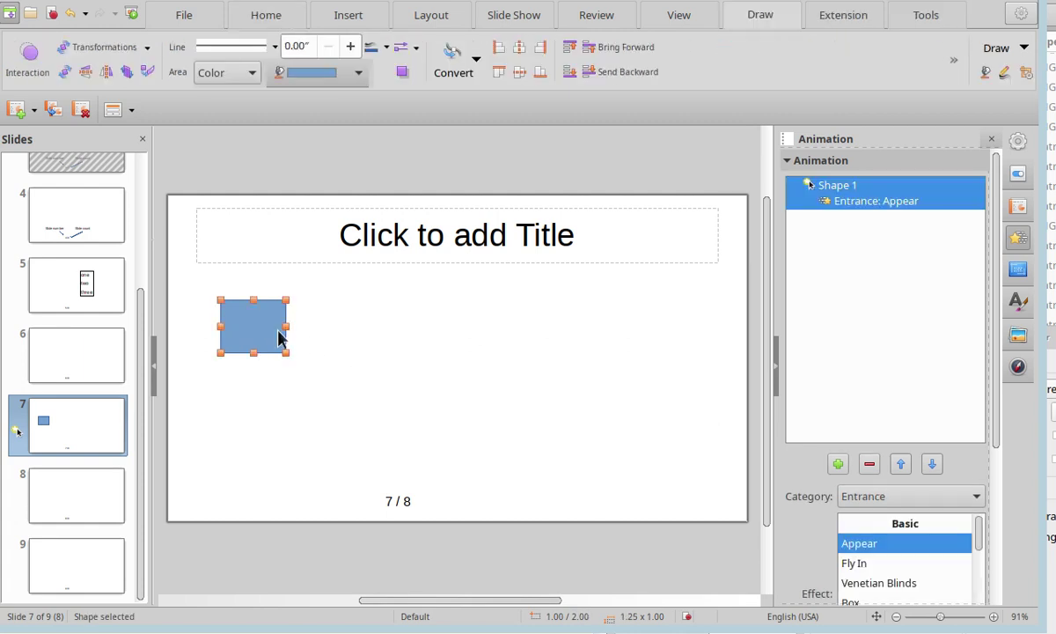
Copy the blue rectangle into a 7×3 grid and marquee-select all 21 shapes
drag(252, 336, 394, 341)
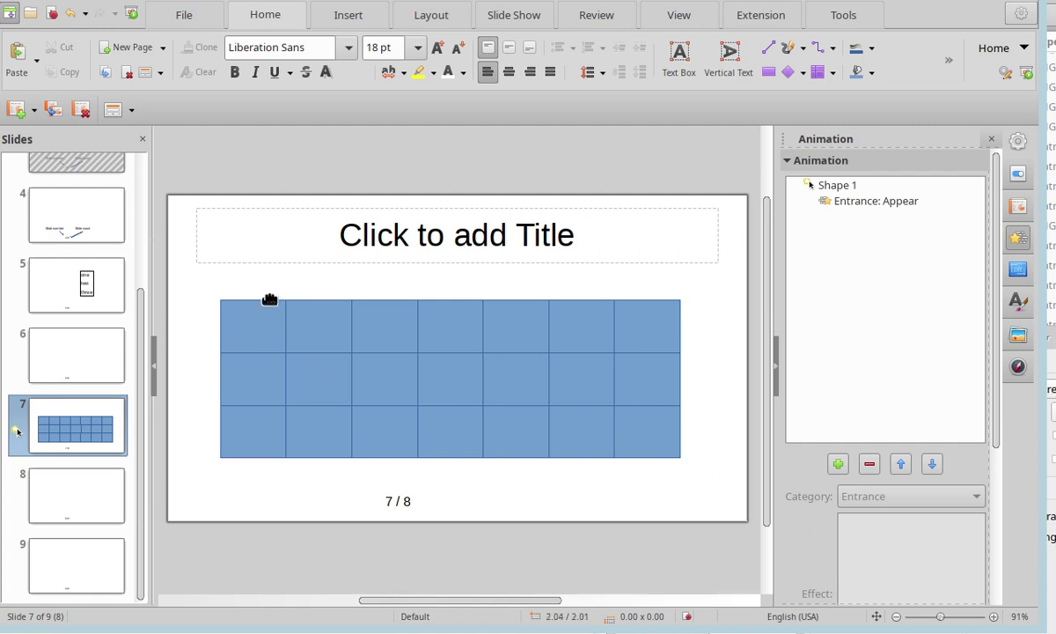
click(274, 304)
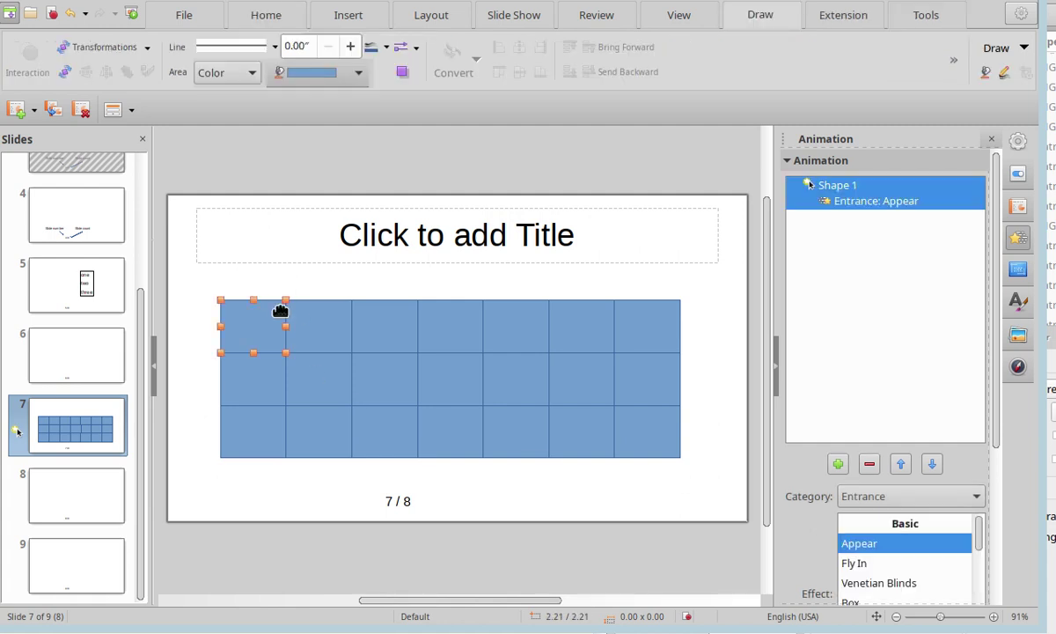
click(678, 280)
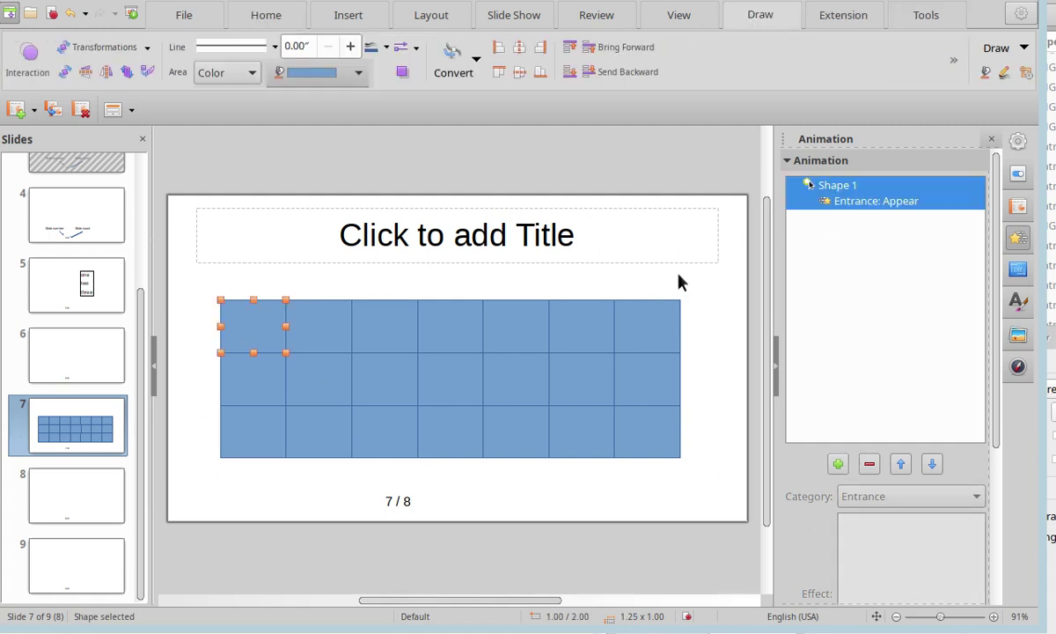
drag(696, 292, 166, 495)
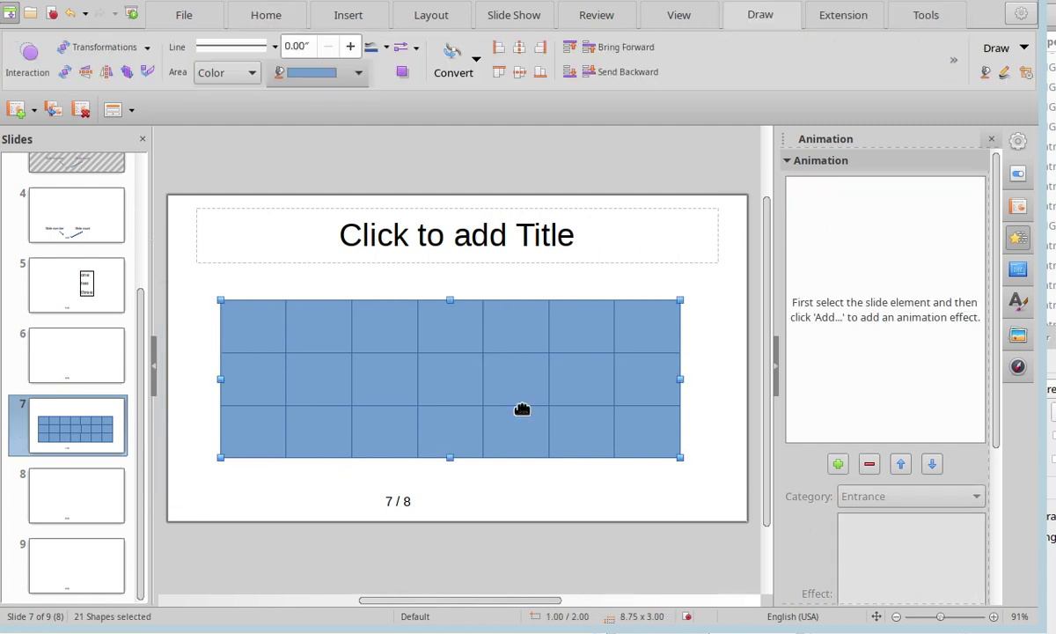
Add an Appear entrance effect to the 21 rectangles and select all animation entries
click(834, 464)
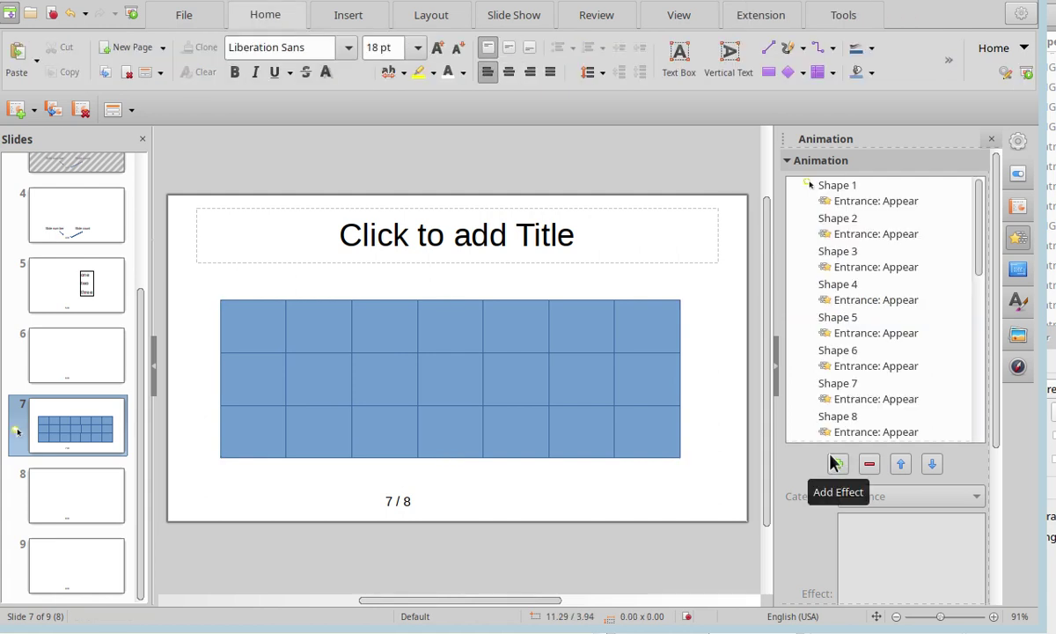
click(830, 203)
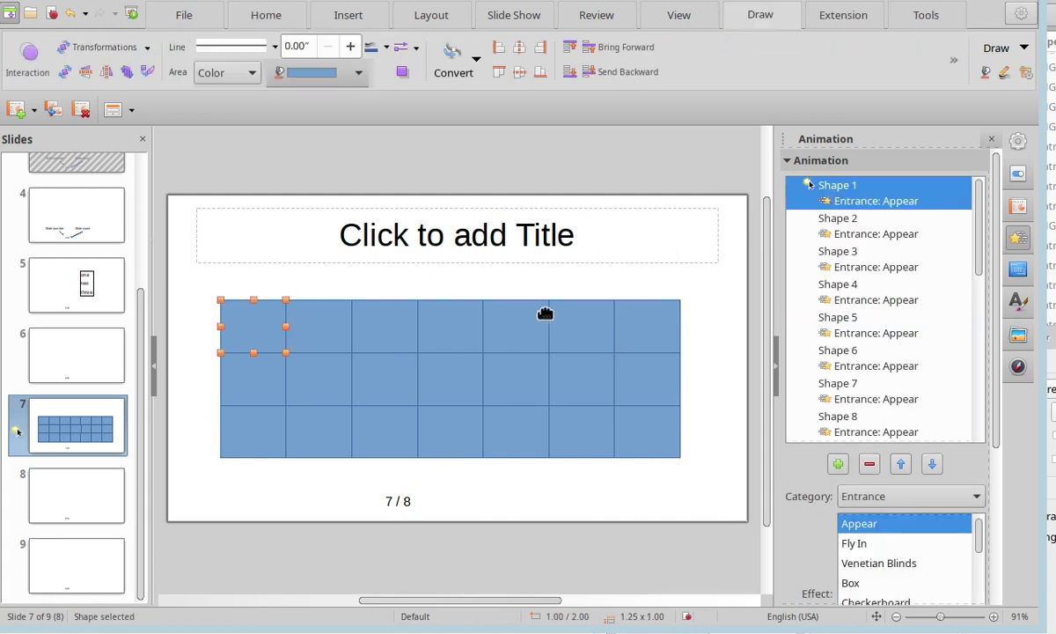
click(867, 304)
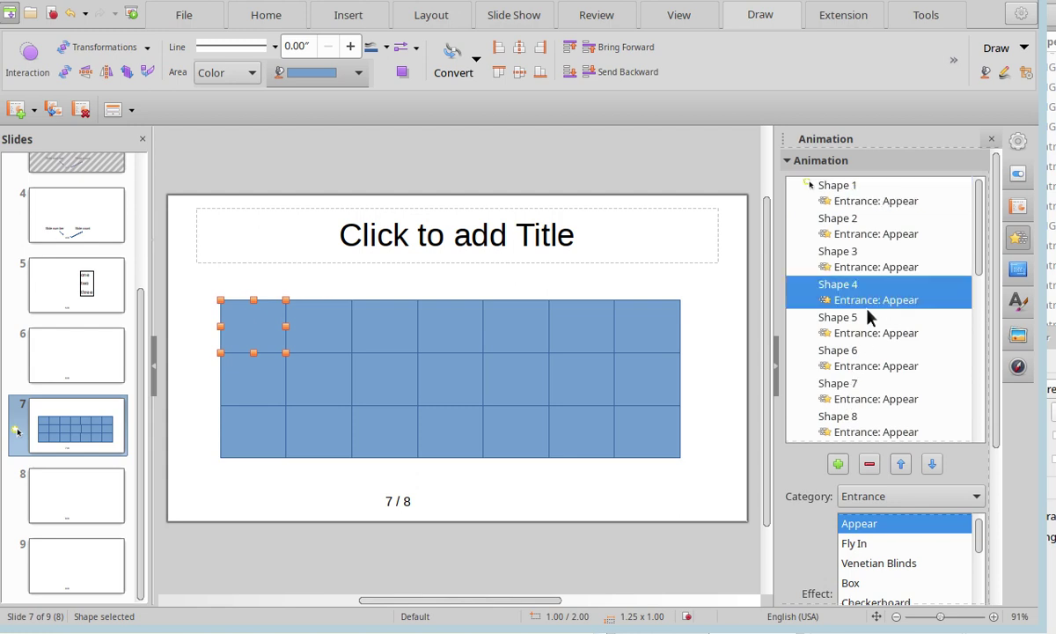
key(ctrl+a)
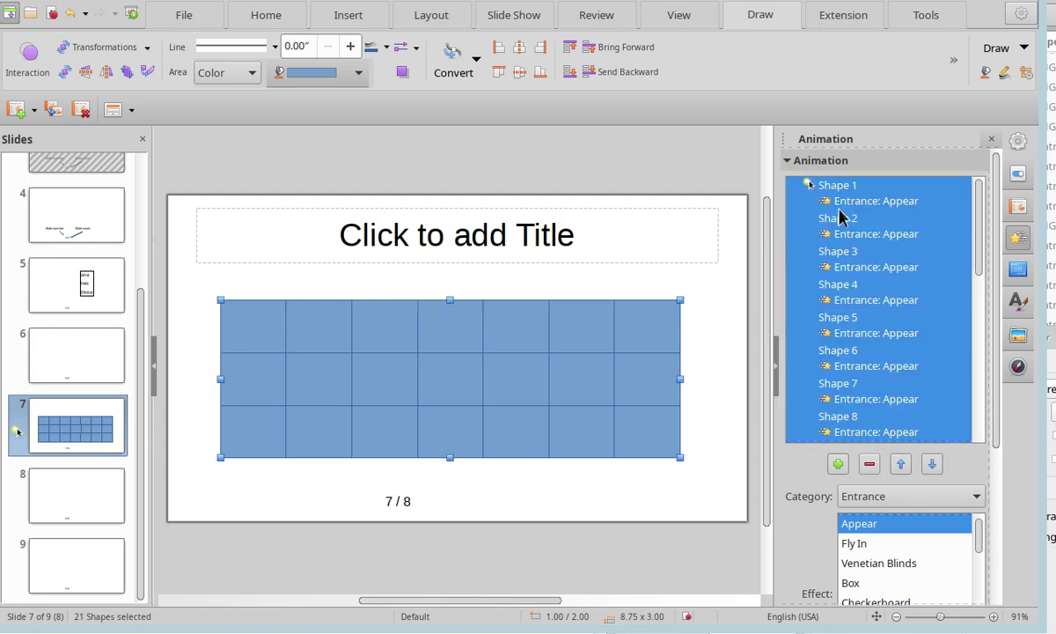
Set Shape 2's Appear animation to start On Click
right_click(840, 218)
click(869, 227)
click(847, 227)
right_click(851, 228)
right_click(861, 264)
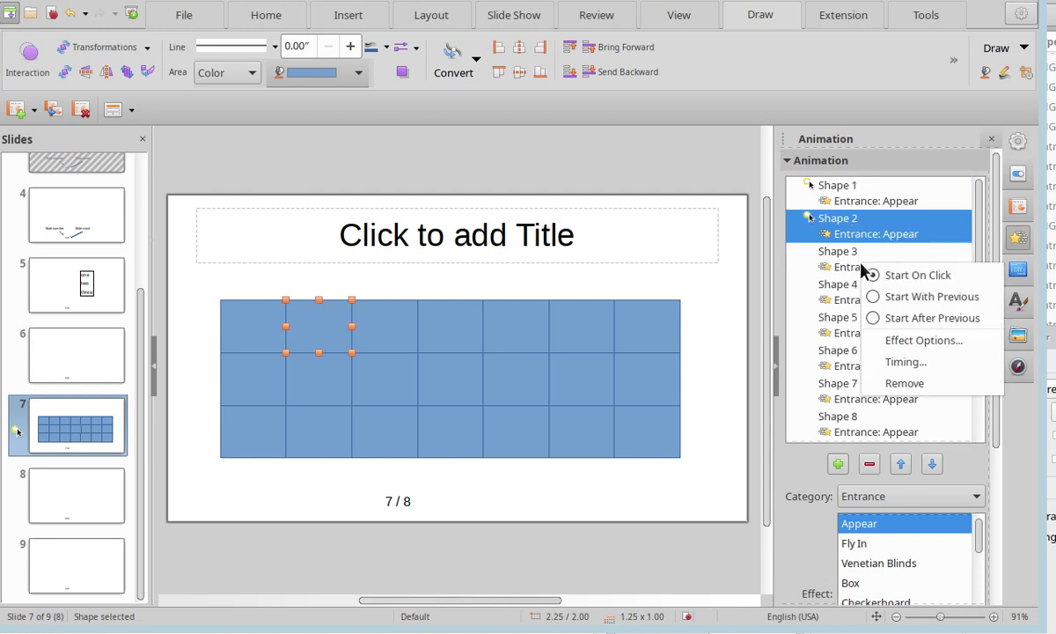
click(873, 275)
right_click(862, 266)
click(895, 279)
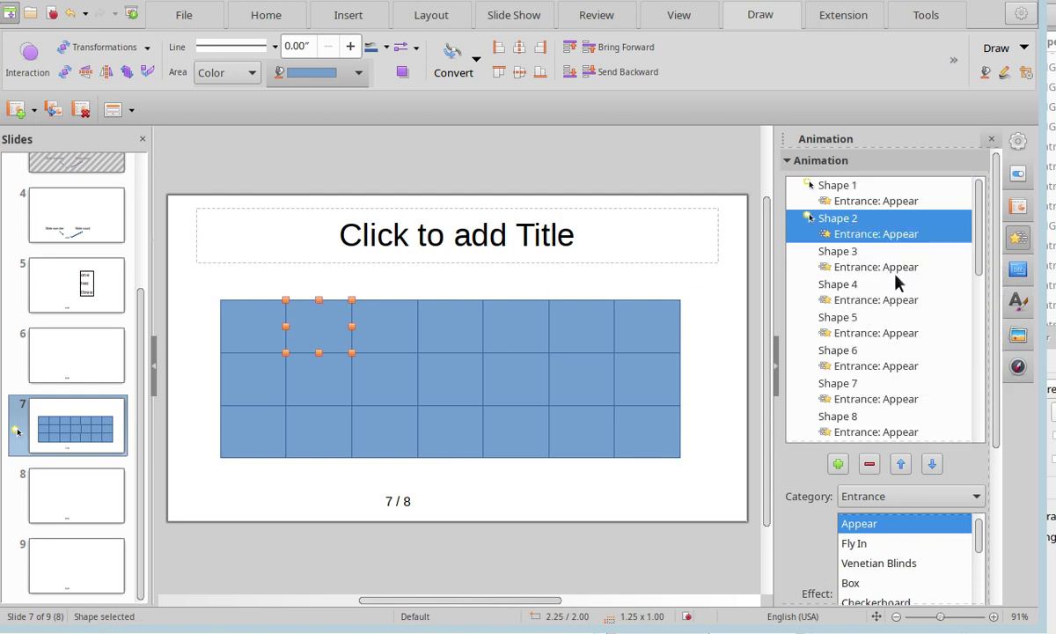
Set the animations of Shapes 3 and 4 to start On Click
right_click(854, 264)
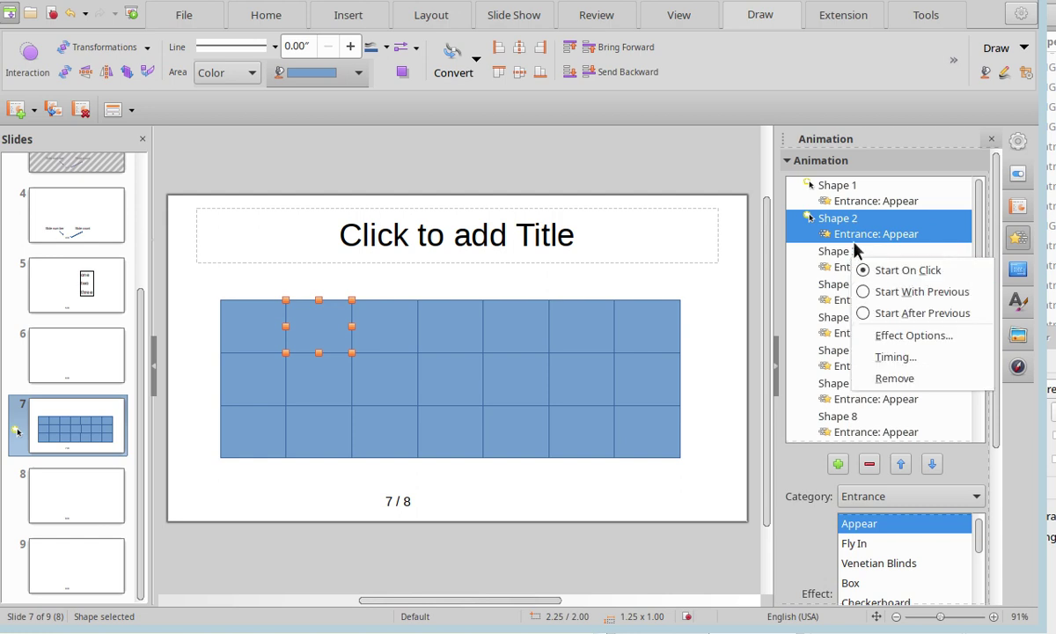
click(828, 256)
right_click(829, 261)
click(847, 270)
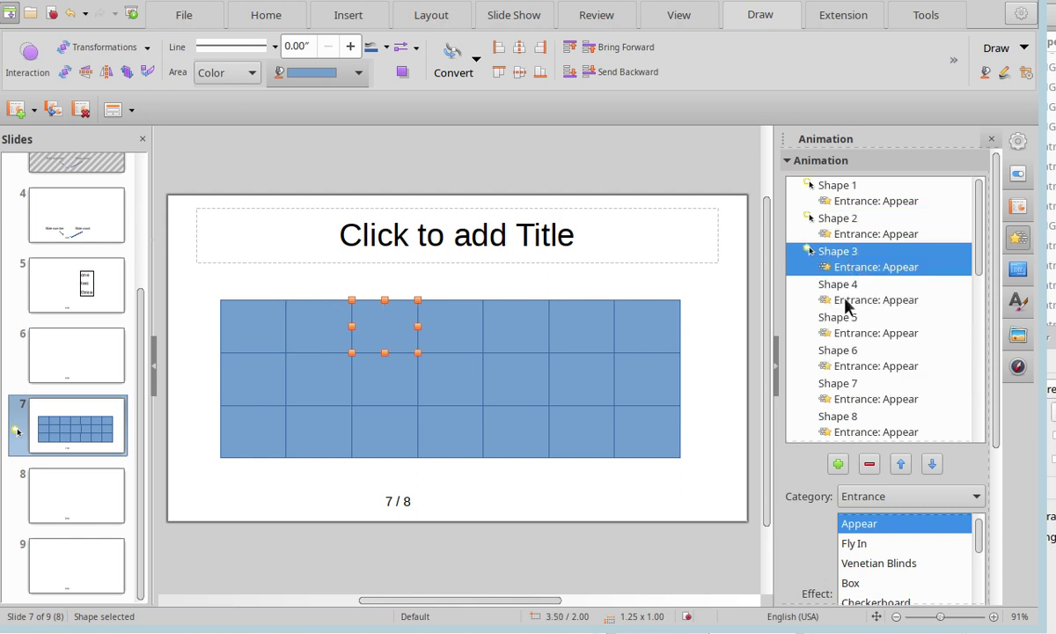
right_click(818, 302)
click(814, 288)
right_click(850, 297)
click(867, 310)
Set the animations of Shapes 5 through 8 to start On Click
double_click(845, 331)
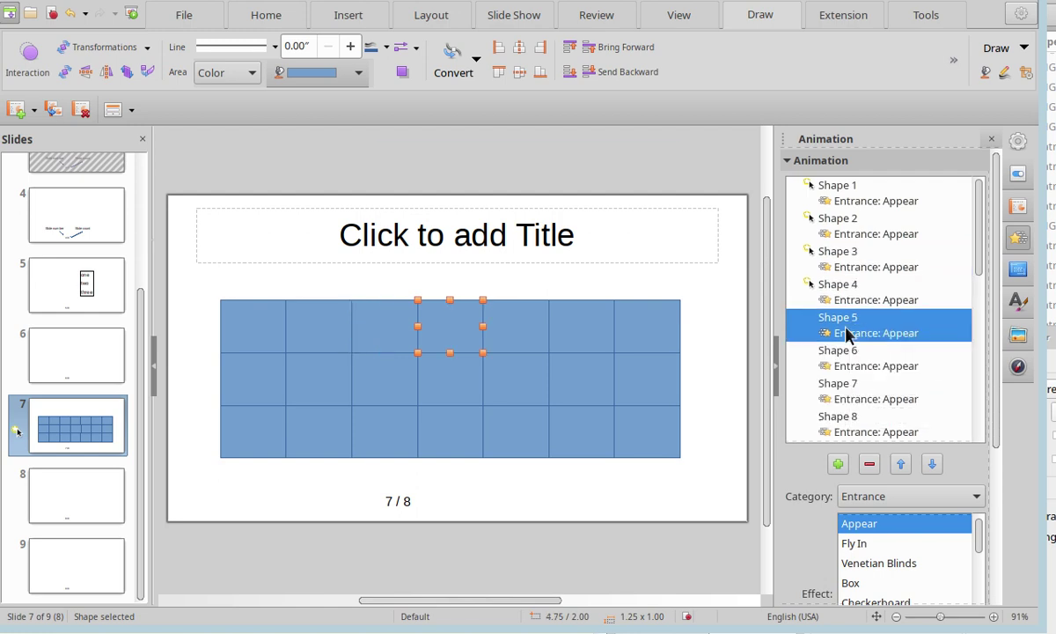
click(566, 466)
right_click(842, 339)
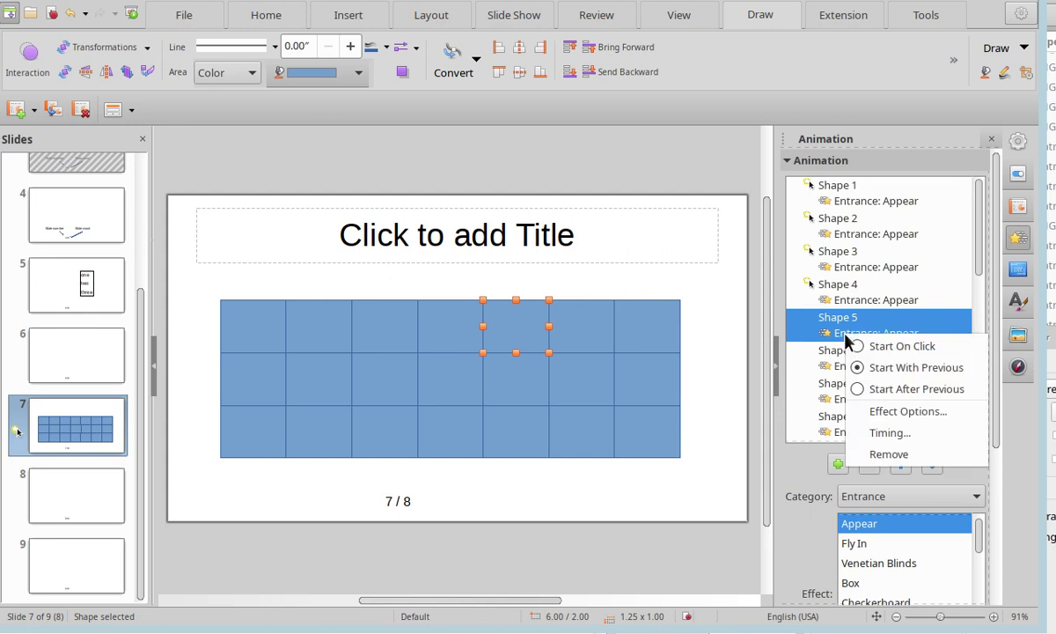
click(864, 348)
click(858, 355)
right_click(858, 355)
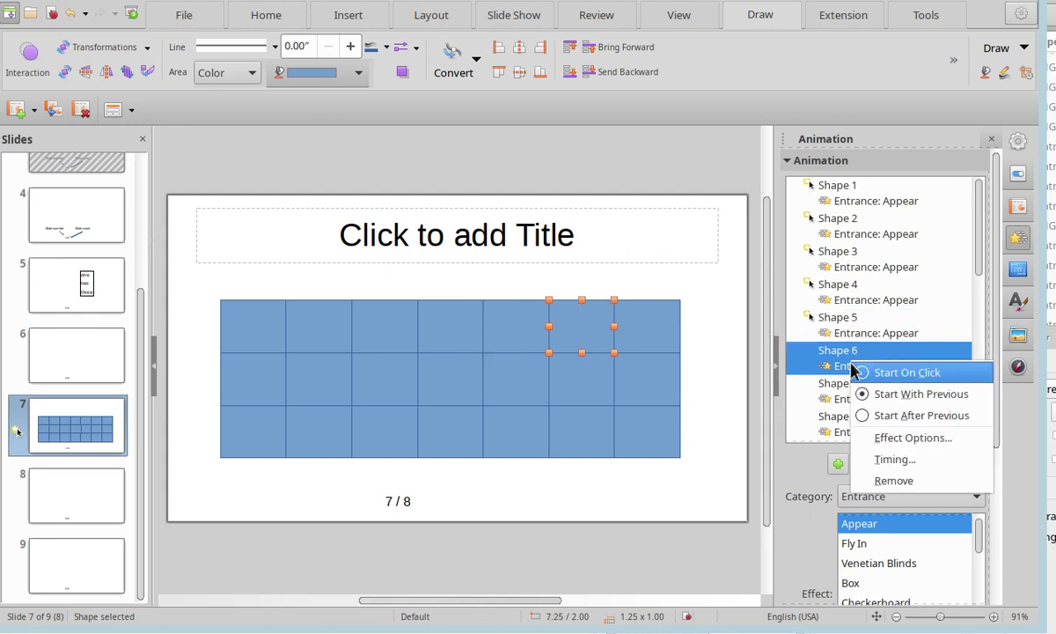
click(858, 369)
click(850, 405)
right_click(855, 407)
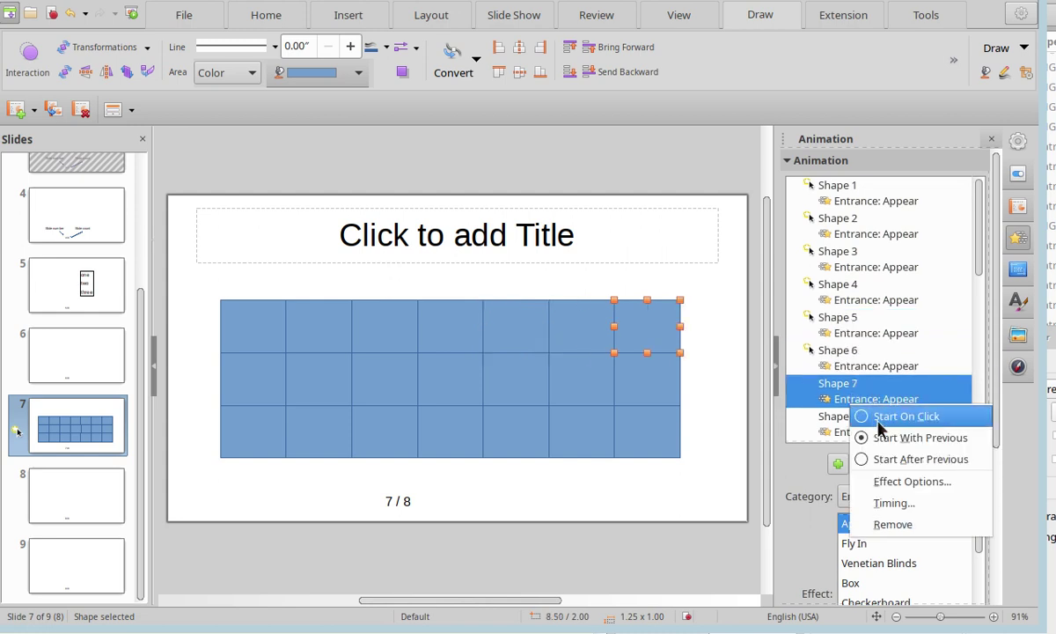
click(871, 414)
click(844, 418)
right_click(862, 426)
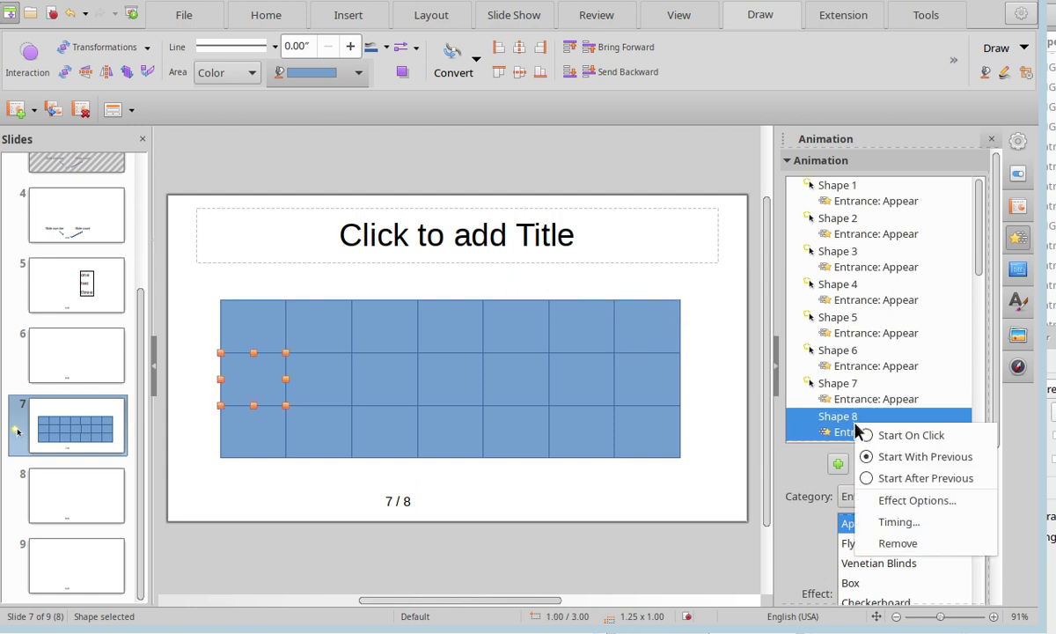
click(880, 434)
Set Shape 15's animation to start On Click
scroll(876, 352, down, 3)
click(862, 195)
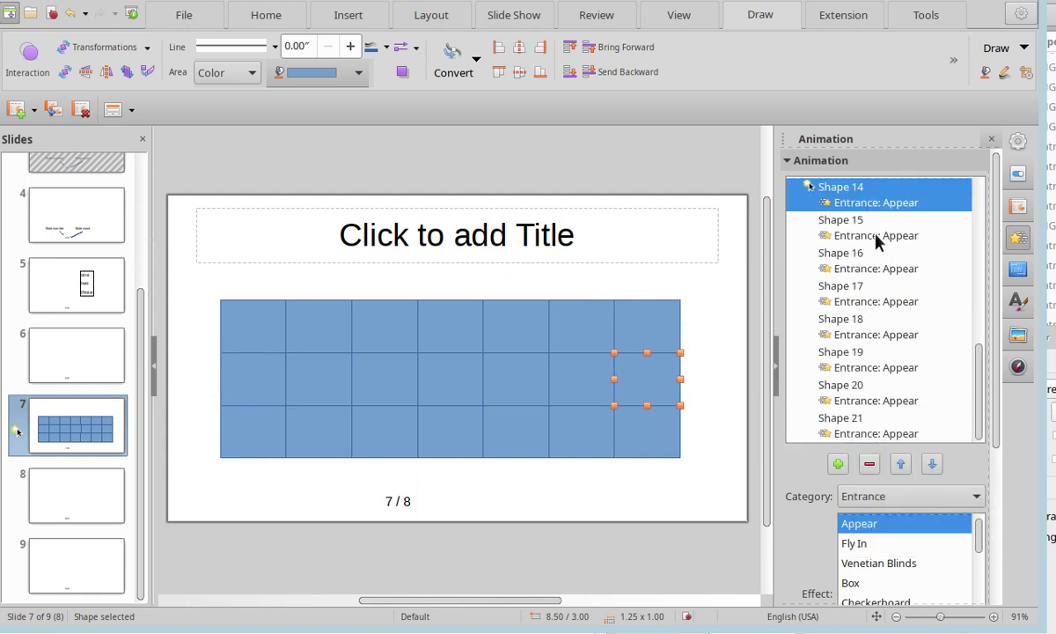
click(875, 235)
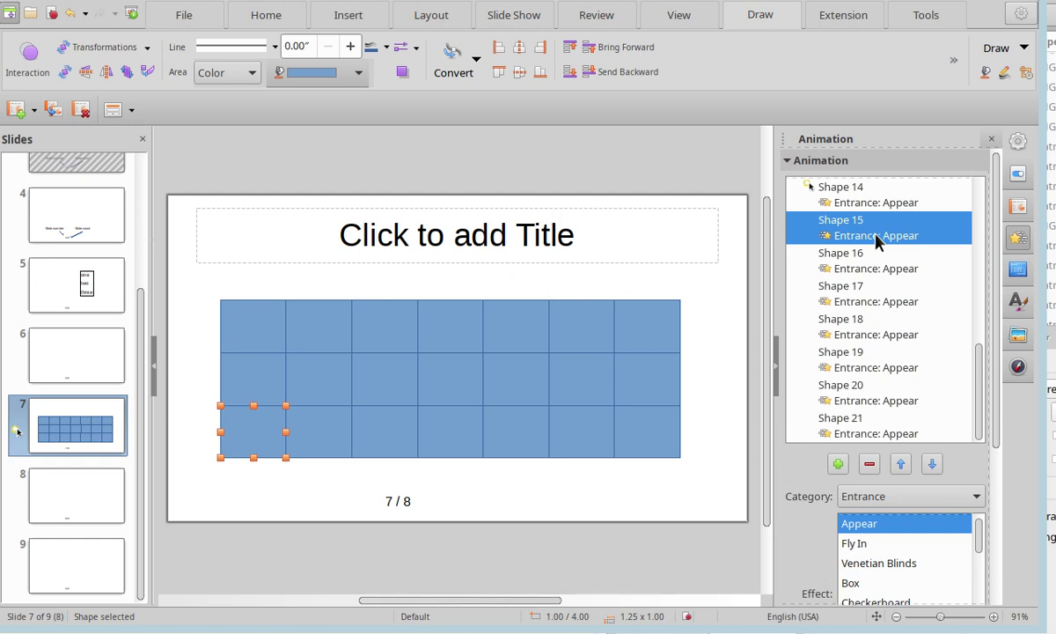
right_click(875, 238)
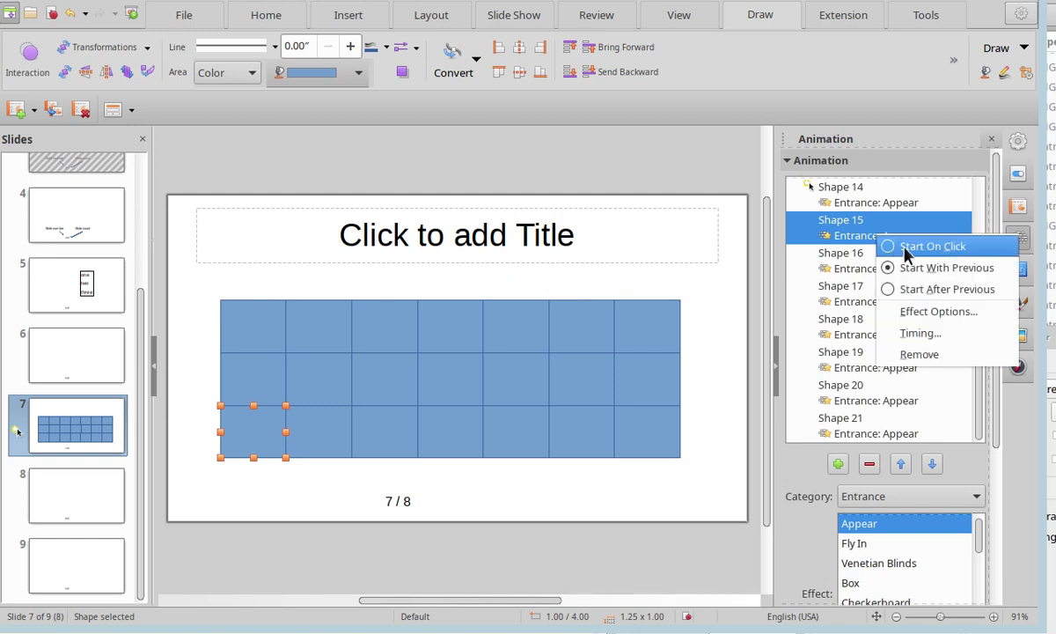
click(906, 248)
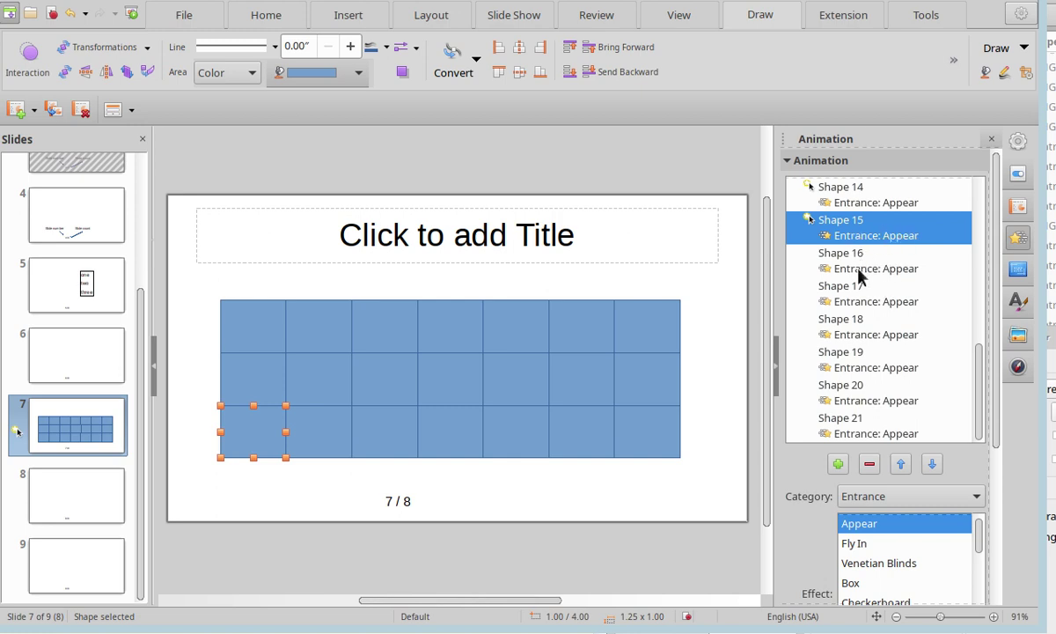
Nudge the bottom-left rectangle back into place, then open the master slide from slide 2
key(Down)
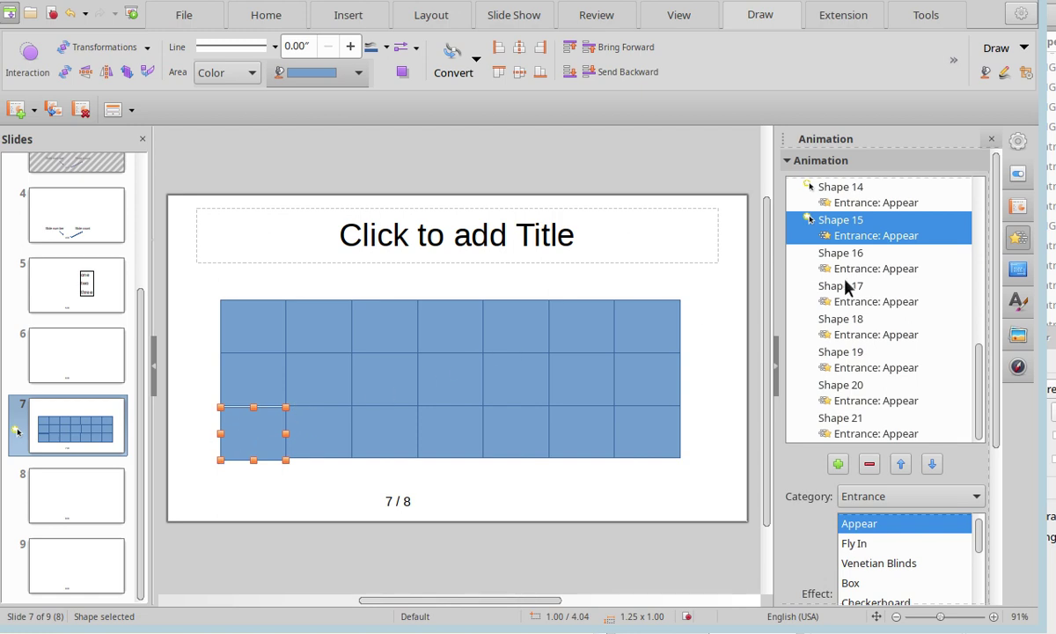
key(Up)
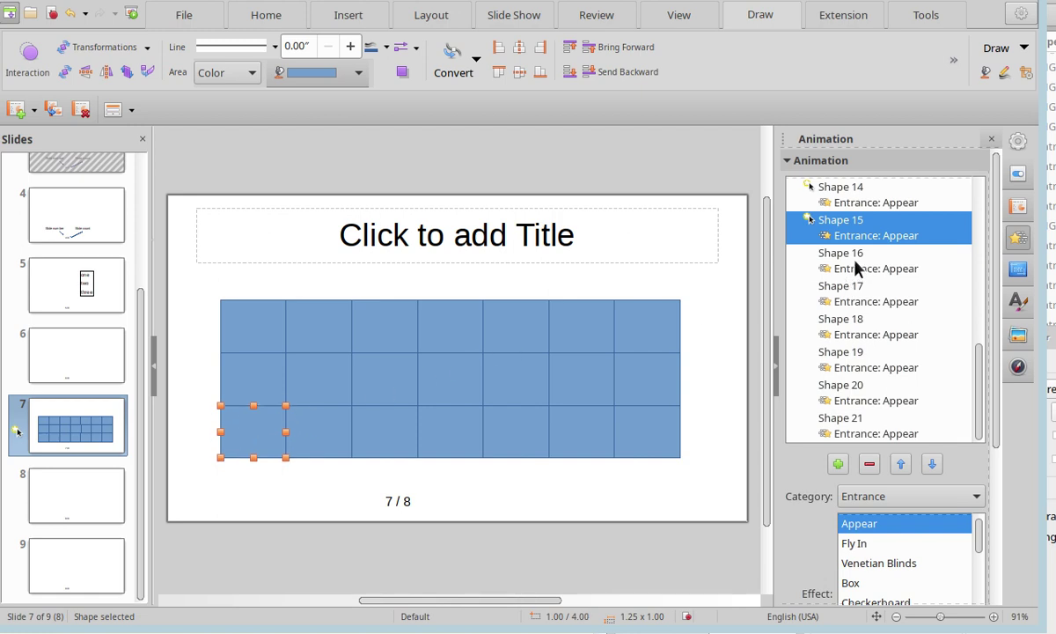
click(858, 414)
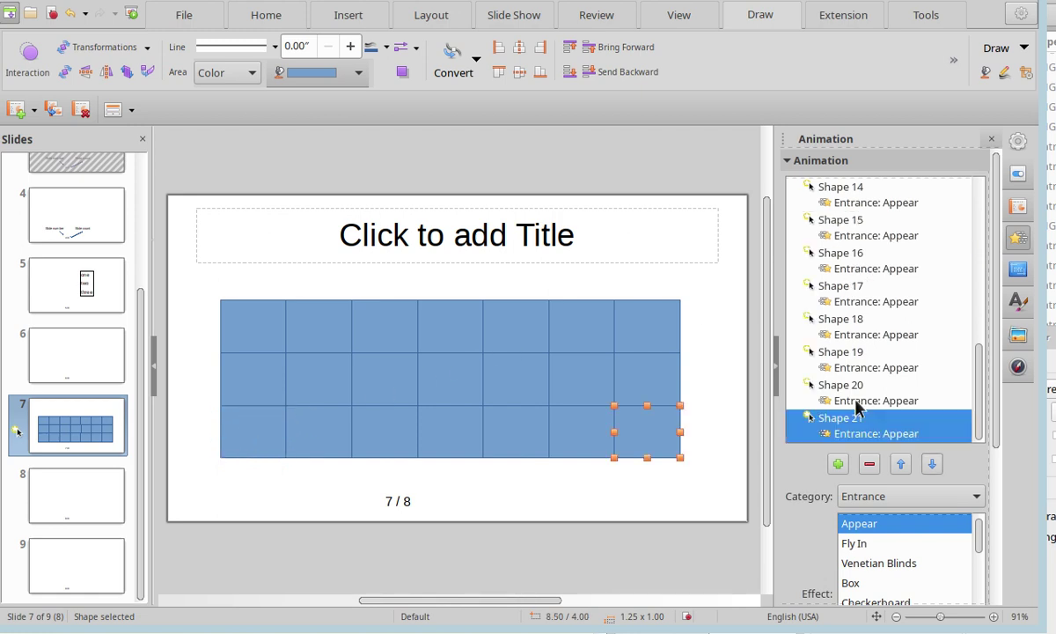
click(719, 380)
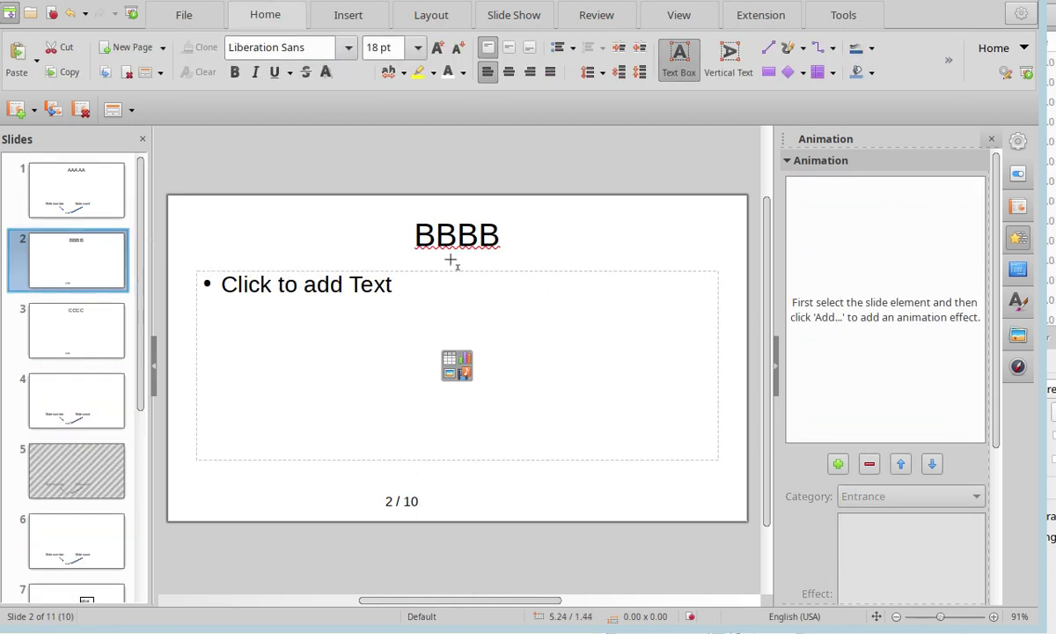
click(452, 236)
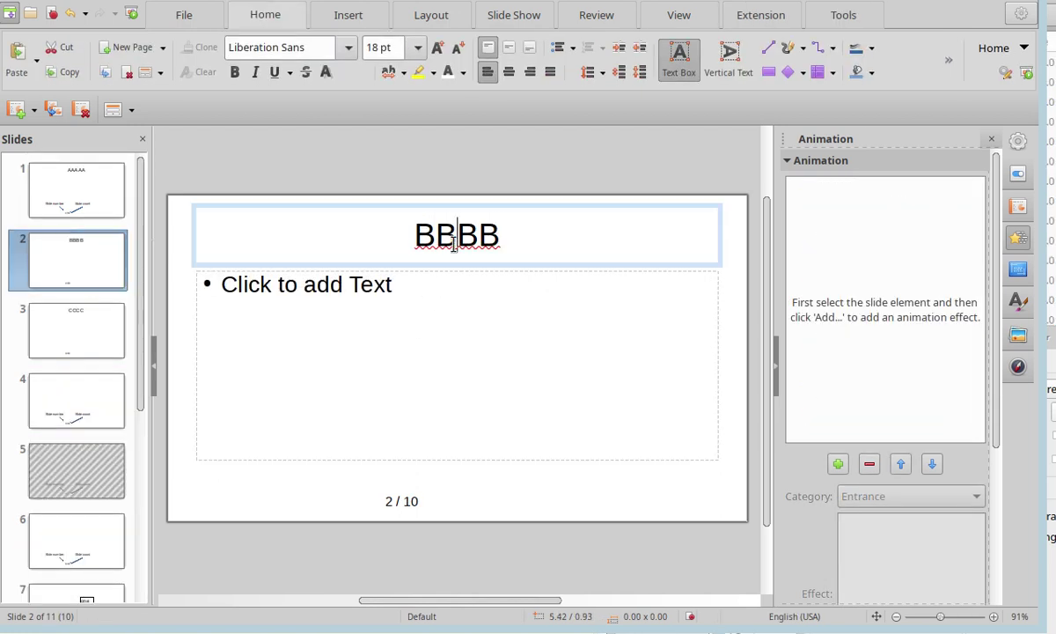
click(106, 236)
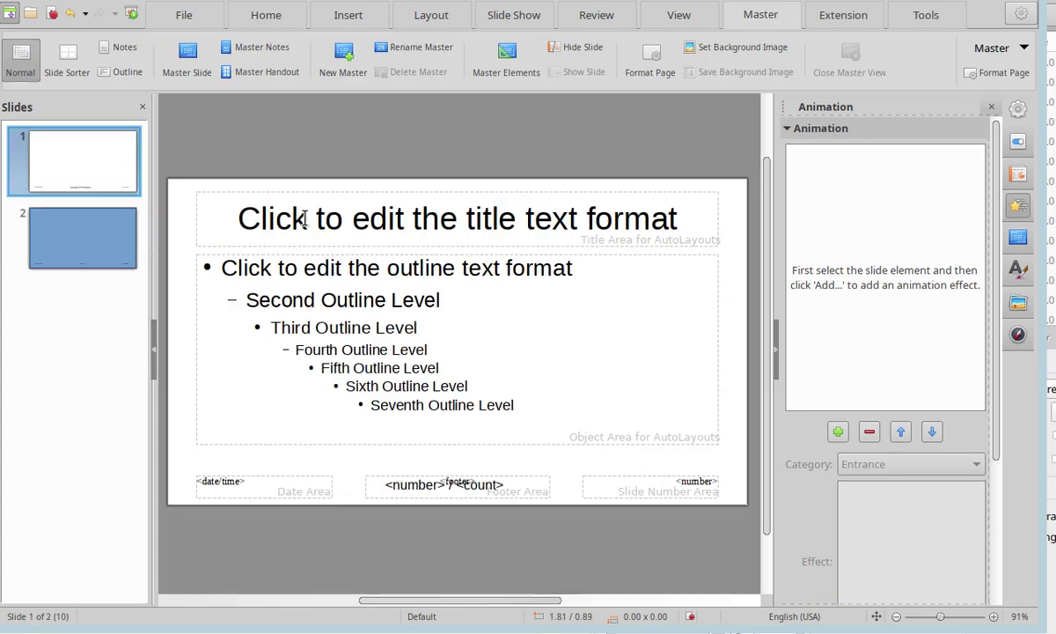
Set the master title font to AnjaliOldLipi
click(361, 192)
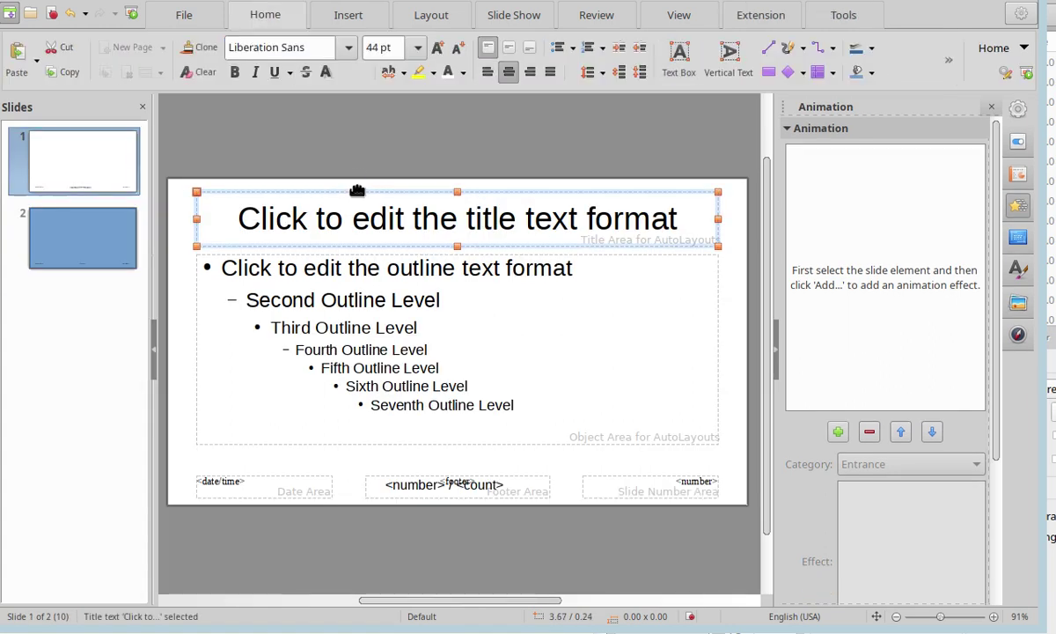
click(343, 48)
click(328, 265)
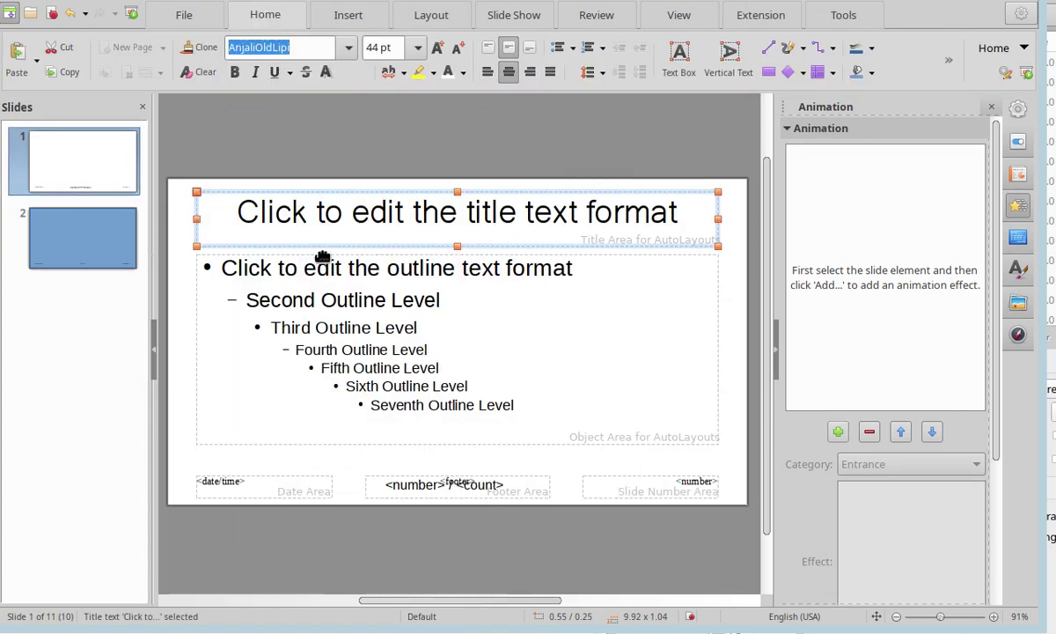
key(Return)
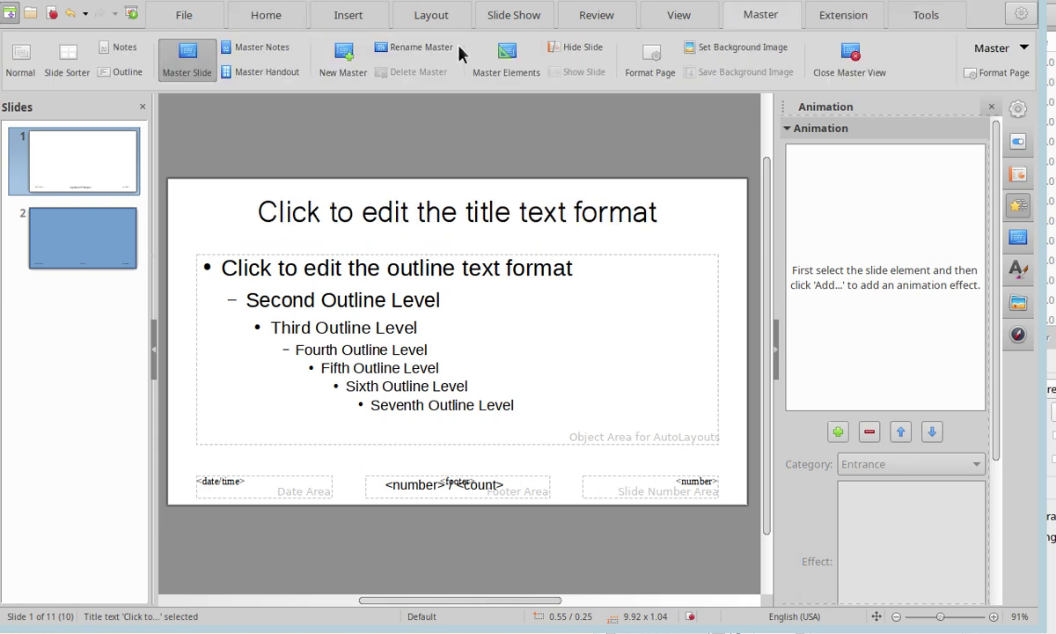
Shrink the master title text down to 26 pt
click(266, 17)
click(314, 222)
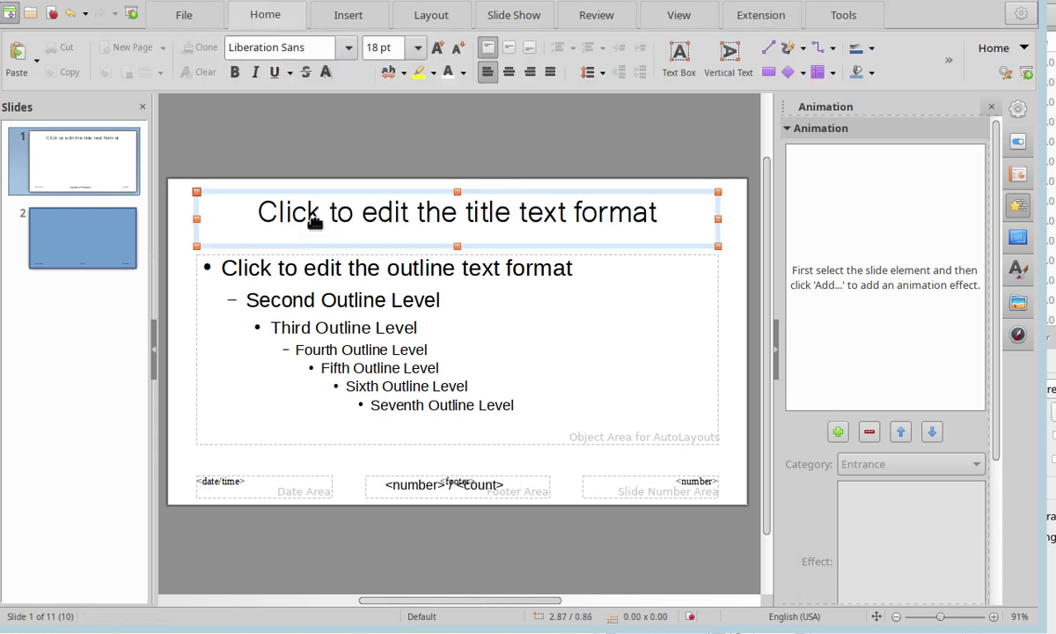
click(455, 54)
click(533, 352)
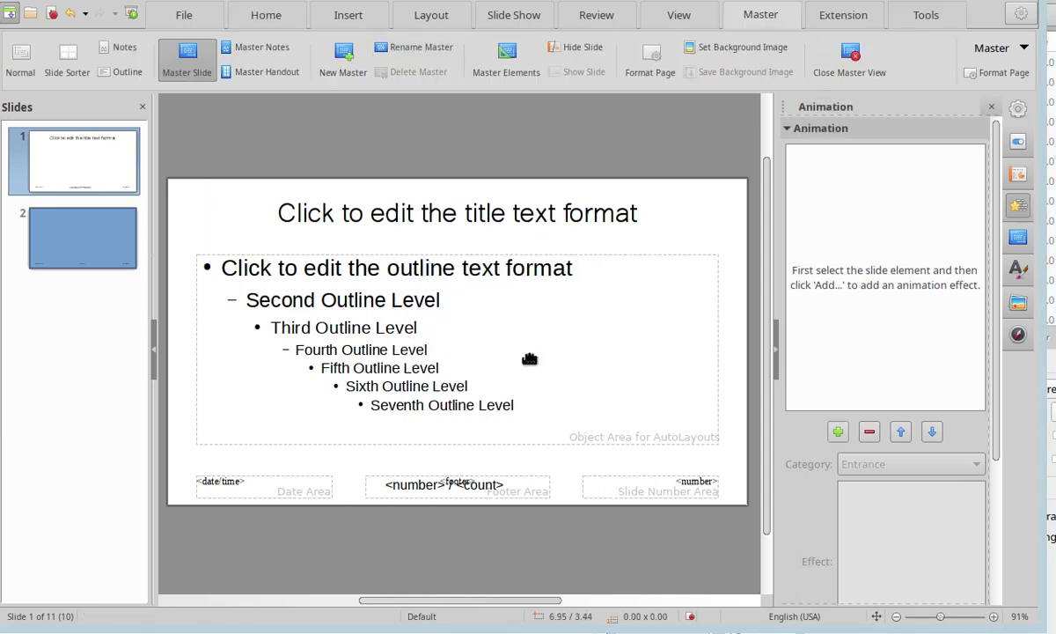
click(266, 17)
click(337, 205)
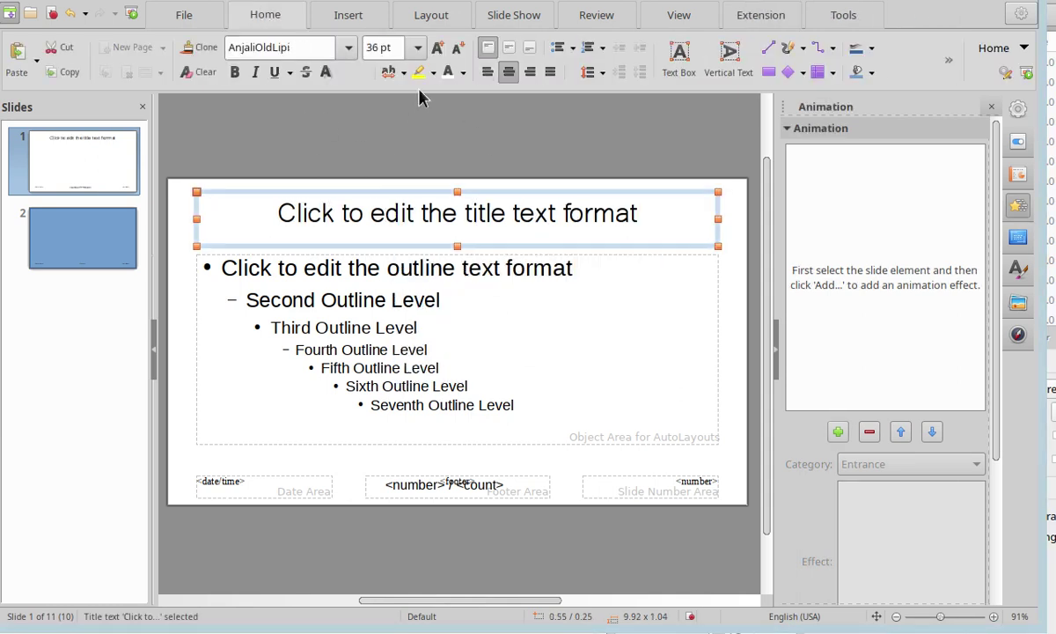
click(458, 50)
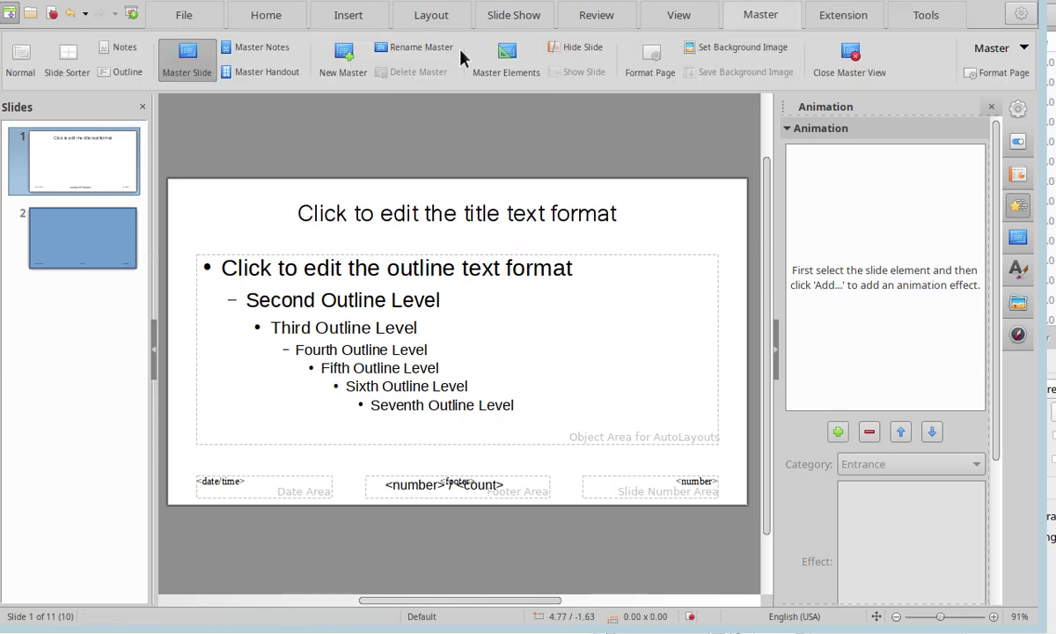
click(284, 29)
click(387, 213)
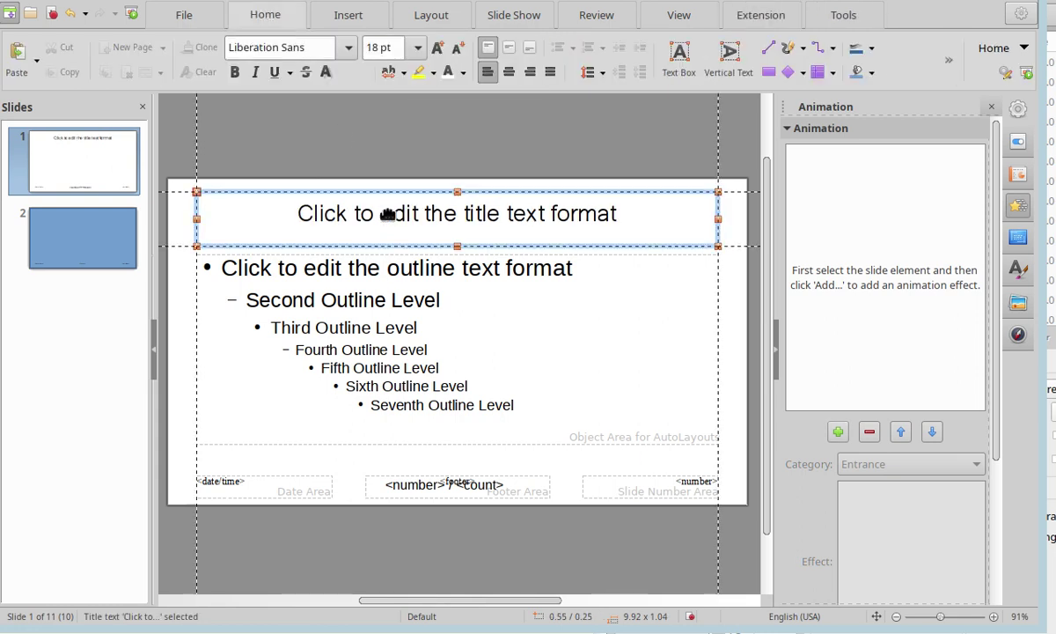
triple_click(389, 214)
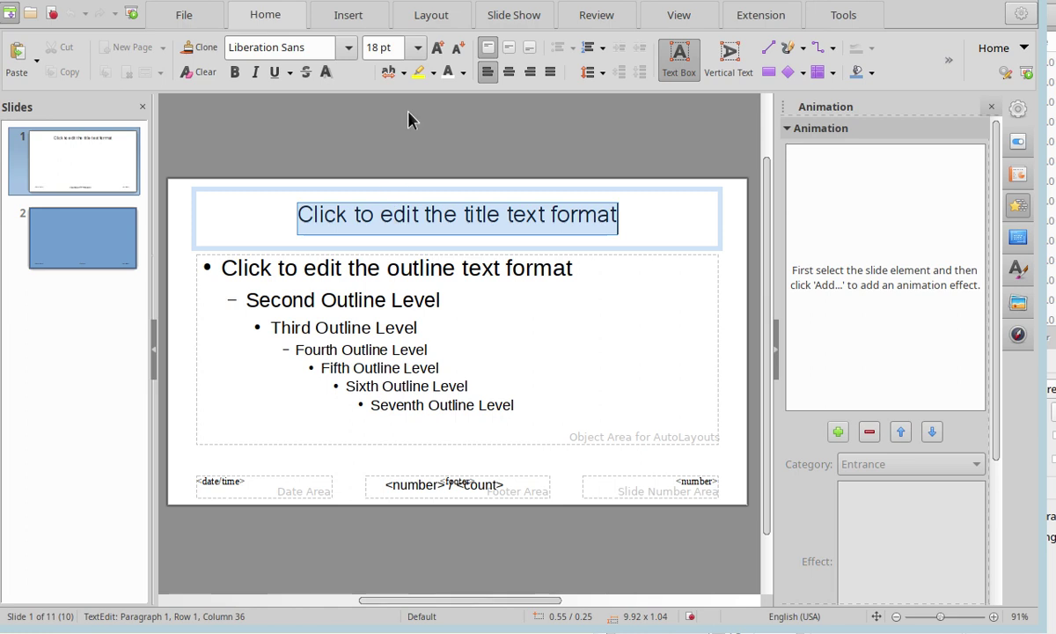
click(458, 49)
click(457, 48)
click(458, 49)
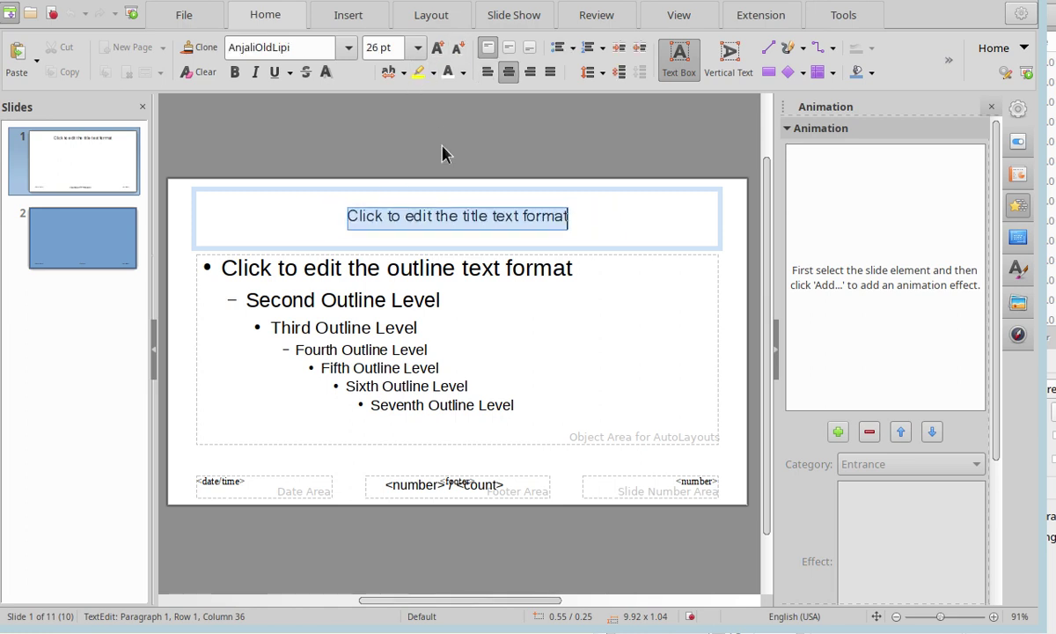
click(442, 154)
From slide 1, reopen the master to check the smaller title, then close Master View
click(858, 53)
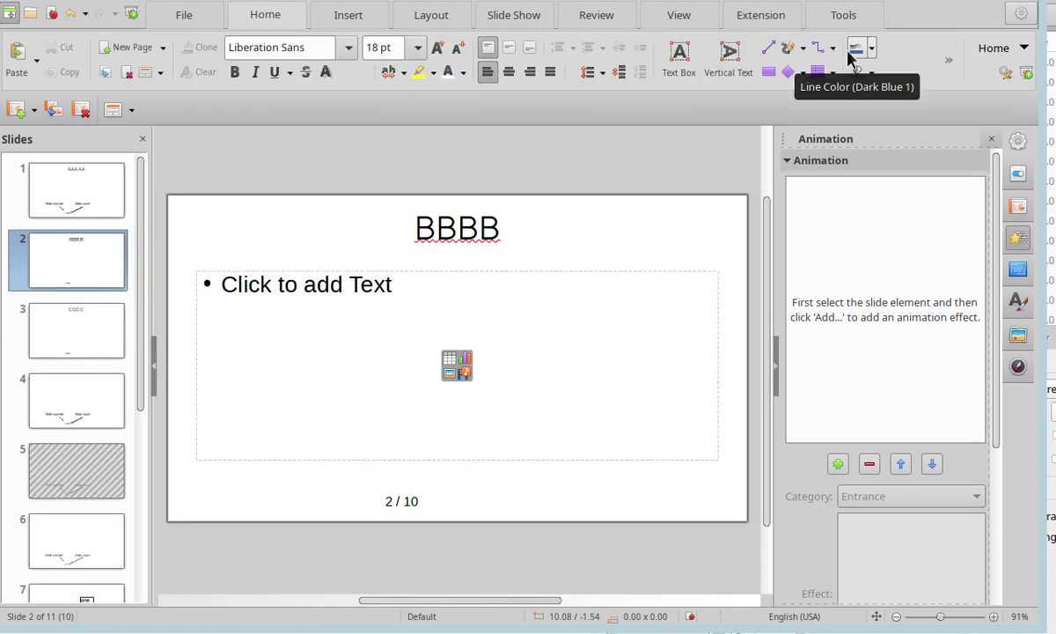
click(76, 321)
click(80, 264)
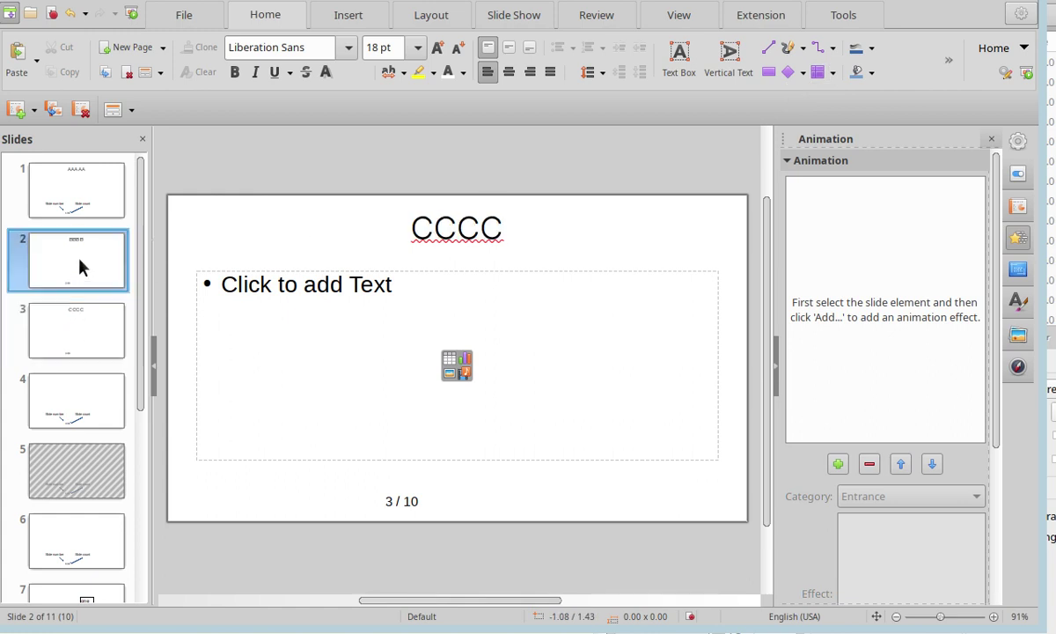
click(84, 204)
click(118, 4)
mouse_move(92, 3)
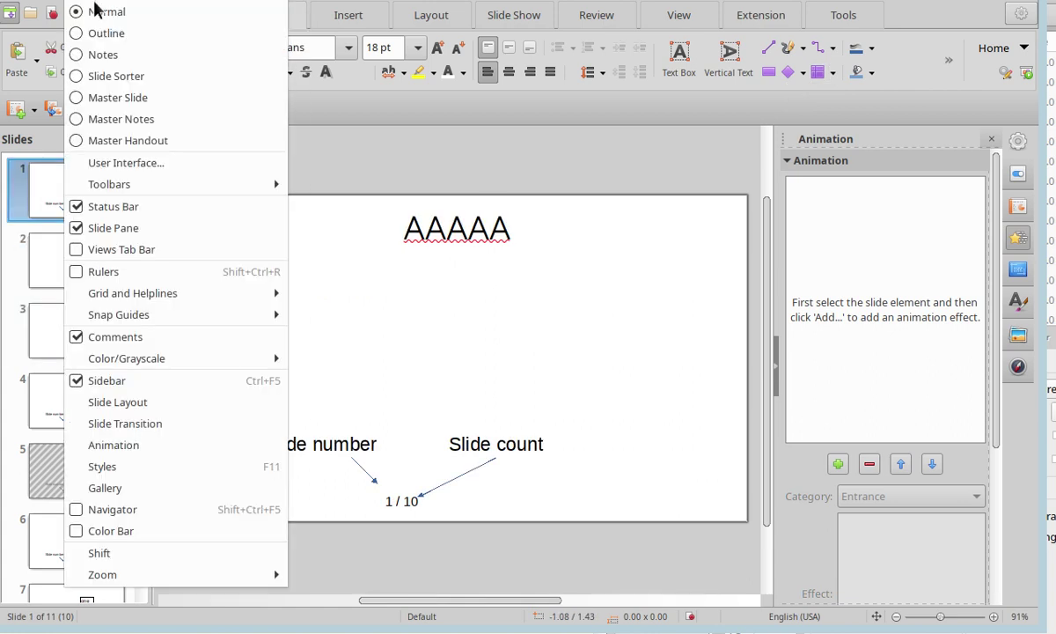
click(127, 96)
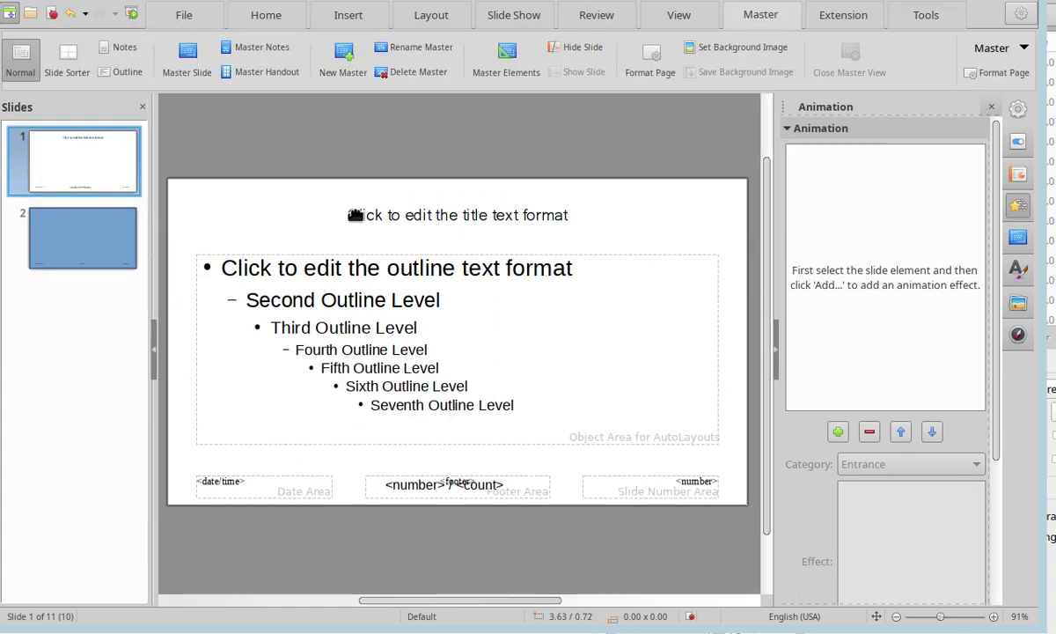
click(400, 206)
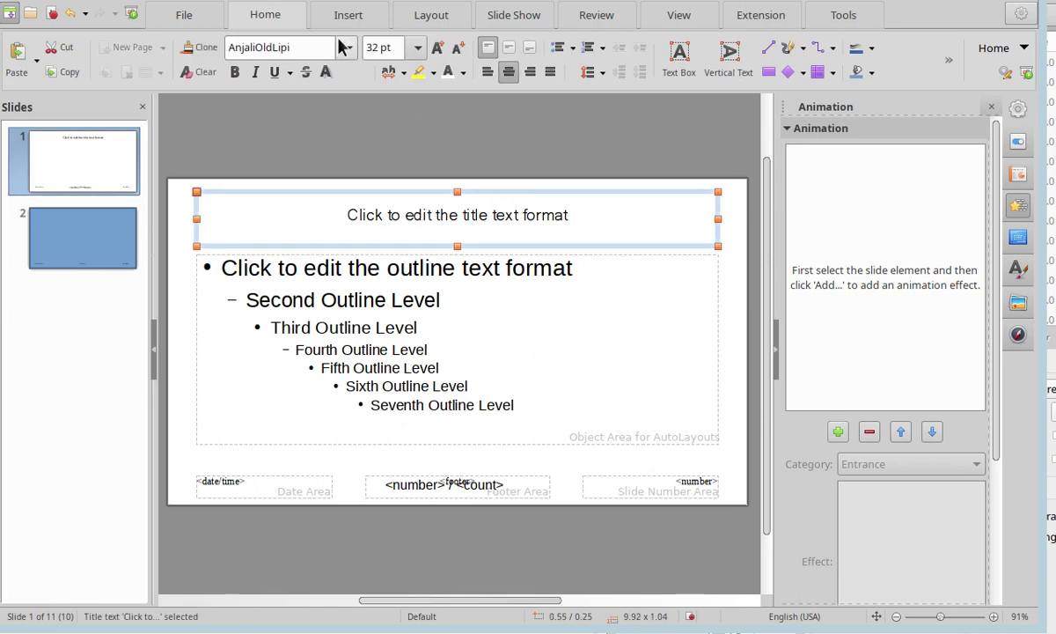
click(546, 154)
click(819, 56)
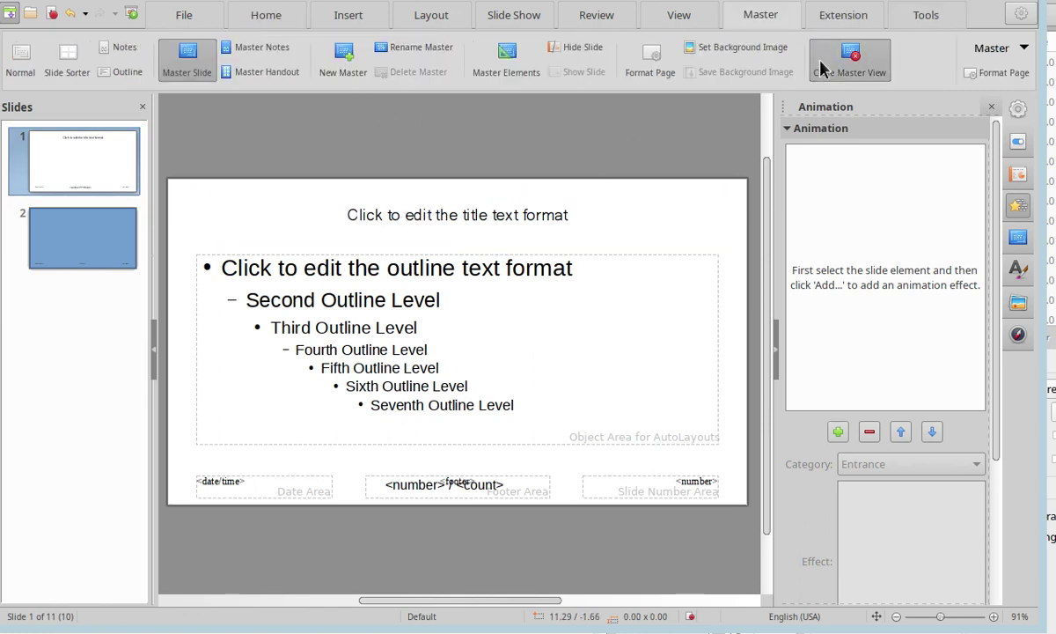
Try a custom font colour on the text box, from pink f28a8a to blue 3b9bda
click(395, 224)
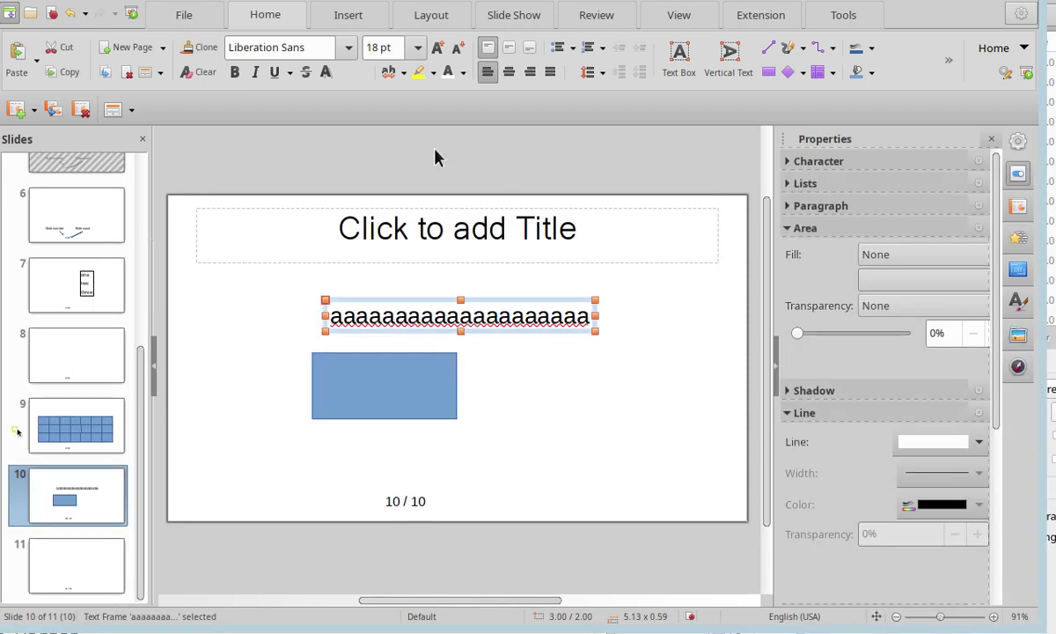
click(462, 73)
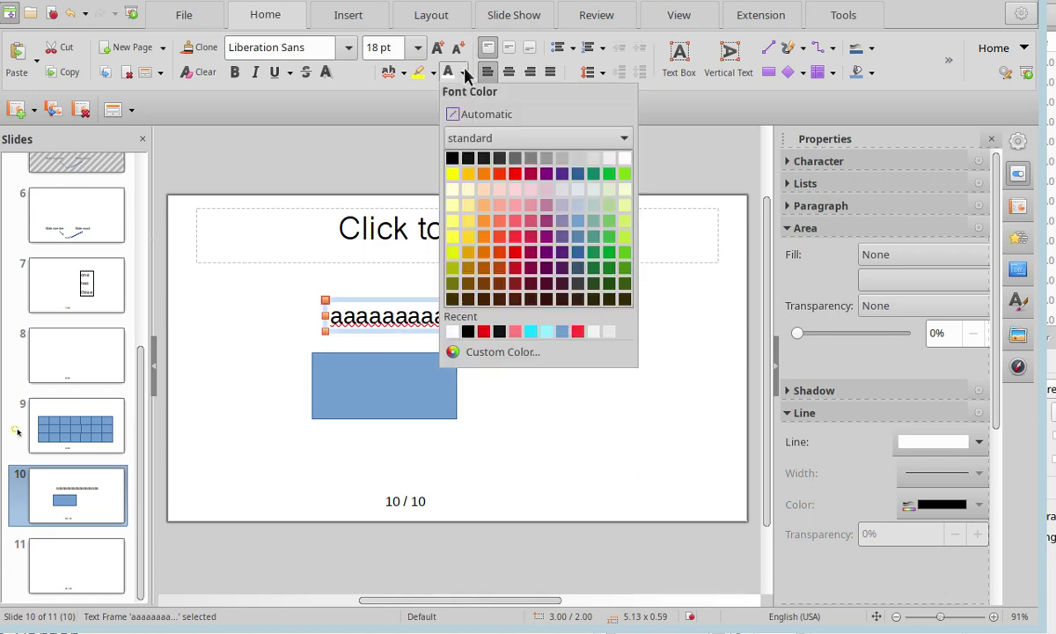
click(498, 352)
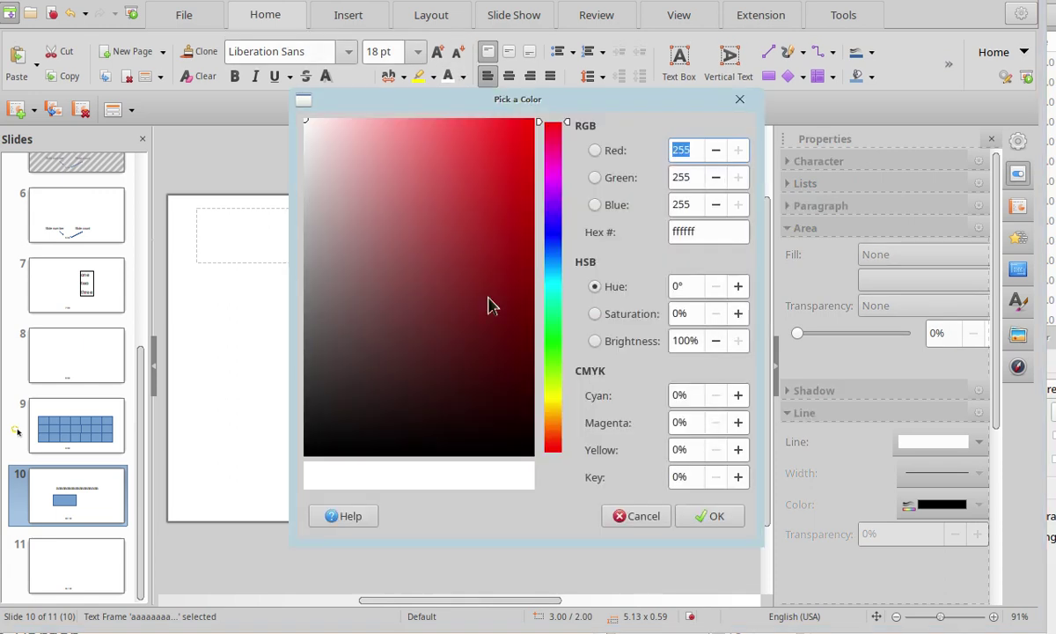
mouse_move(387, 103)
mouse_down()
mouse_move(651, 101)
mouse_move(664, 254)
mouse_move(691, 341)
mouse_move(636, 208)
mouse_move(647, 361)
mouse_move(729, 200)
mouse_move(708, 264)
mouse_move(710, 191)
mouse_move(734, 165)
mouse_up()
click(665, 136)
mouse_move(821, 141)
mouse_down()
mouse_move(817, 425)
mouse_move(818, 196)
mouse_move(817, 406)
mouse_up()
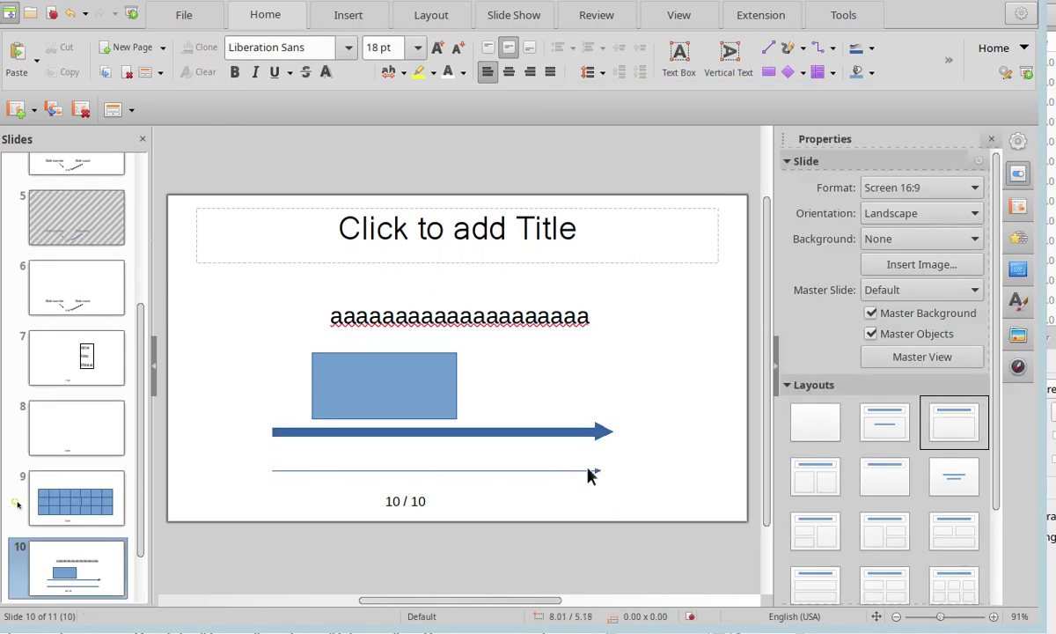
Select the thick blue arrow and bring up its line width options
click(587, 471)
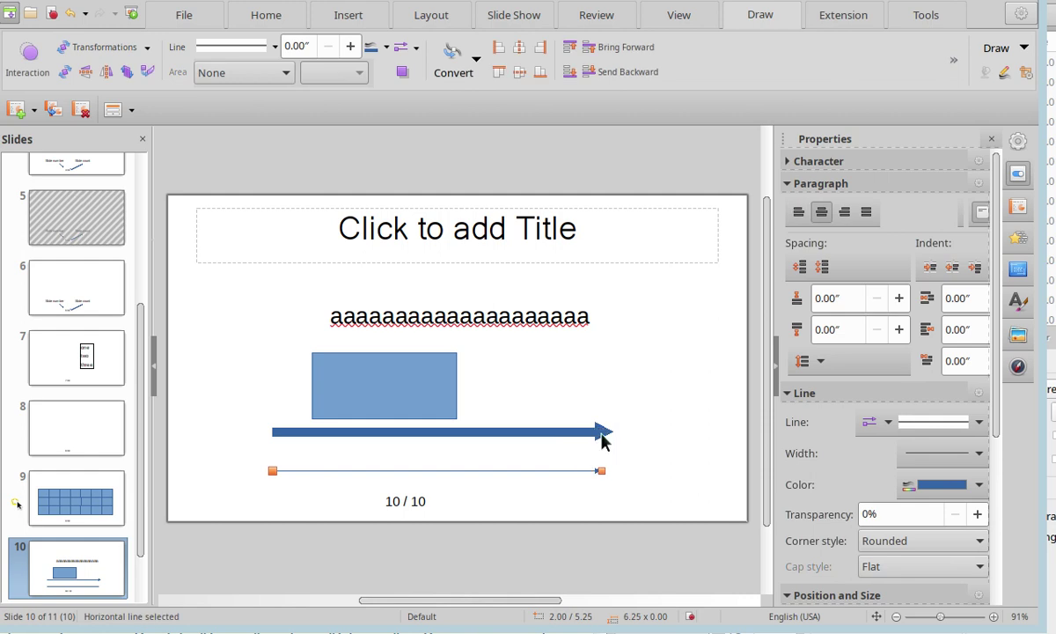
click(602, 433)
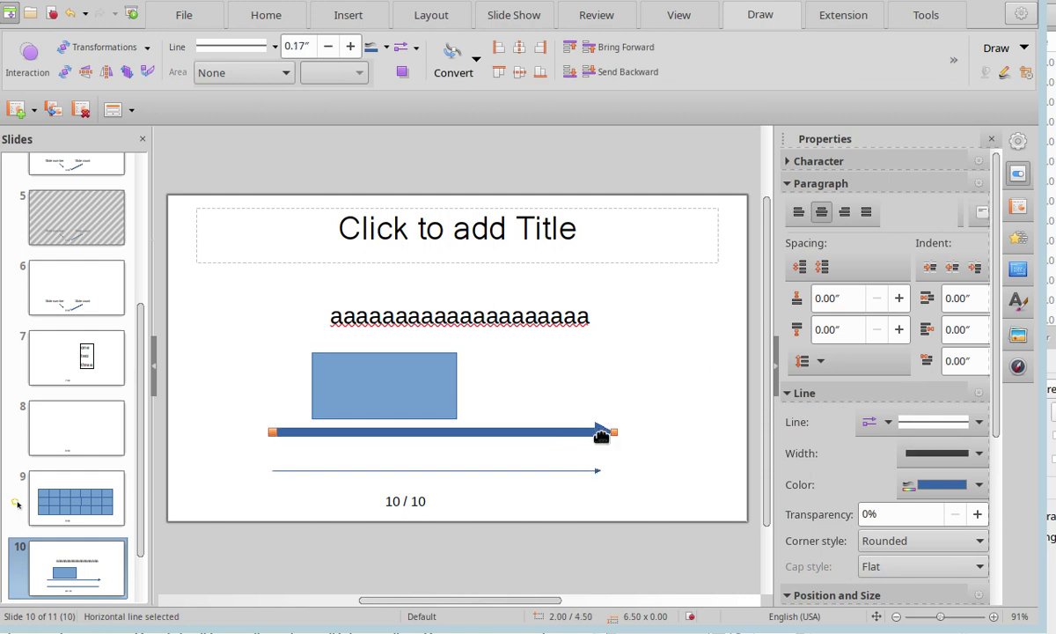
click(979, 453)
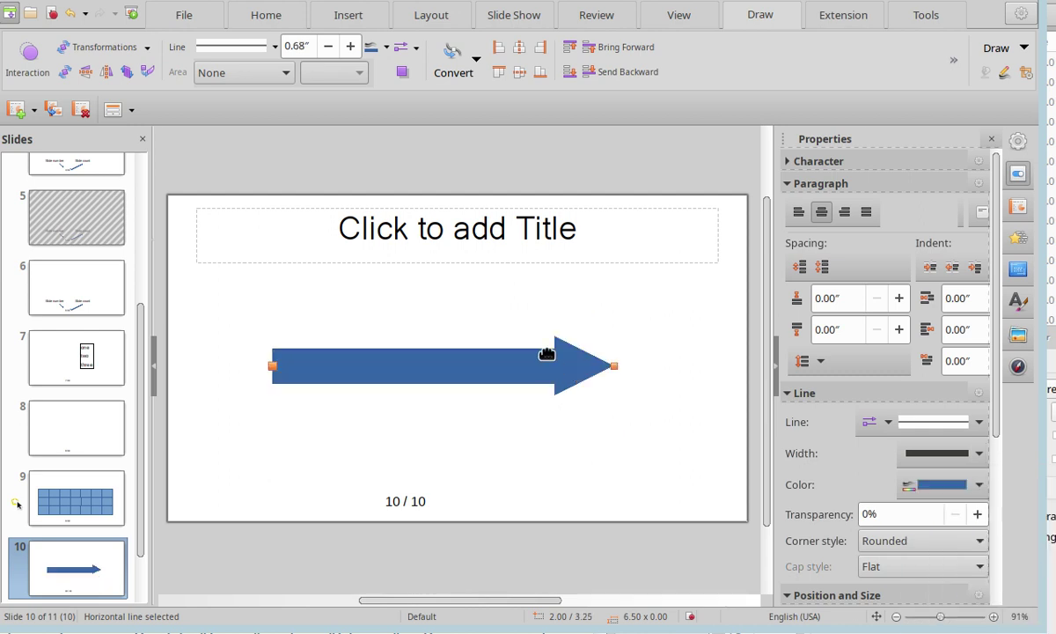
Try concave, filled triangle and circle arrowheads on the blue line's right end
click(415, 51)
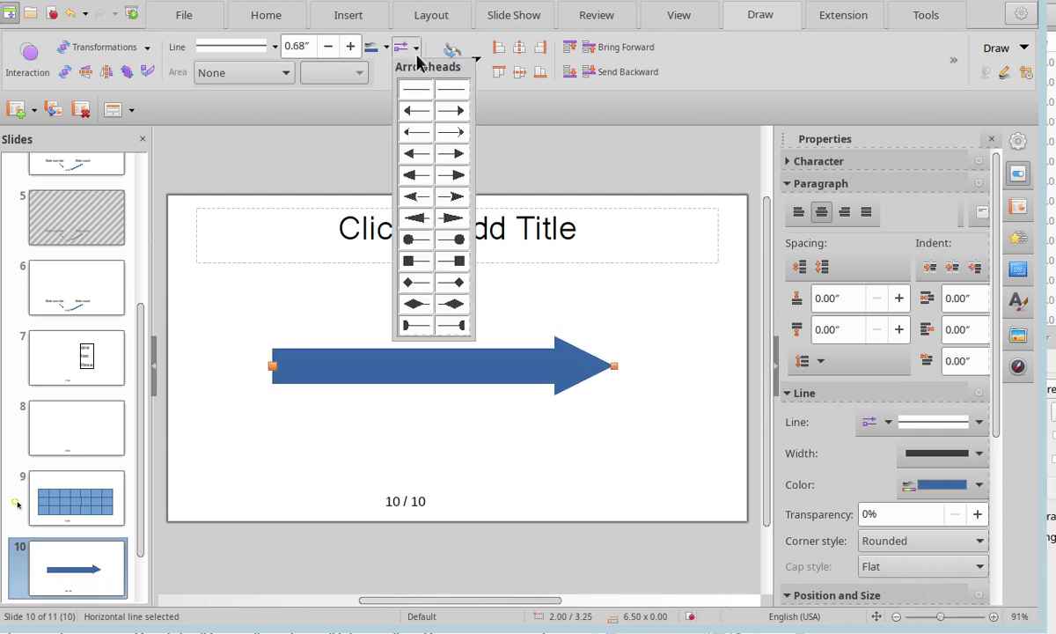
click(449, 133)
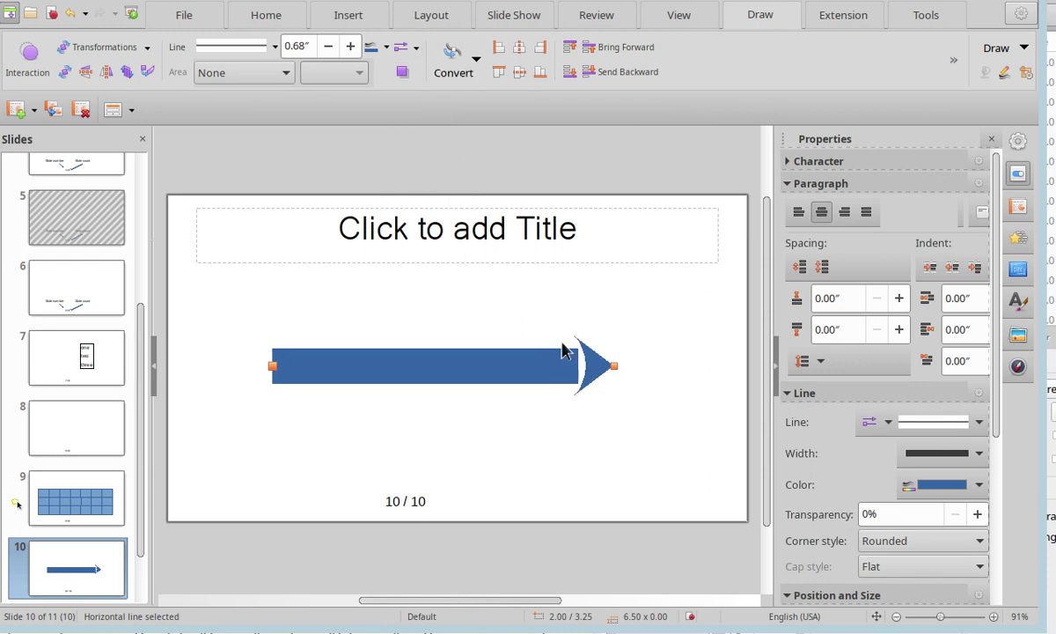
click(415, 51)
click(464, 157)
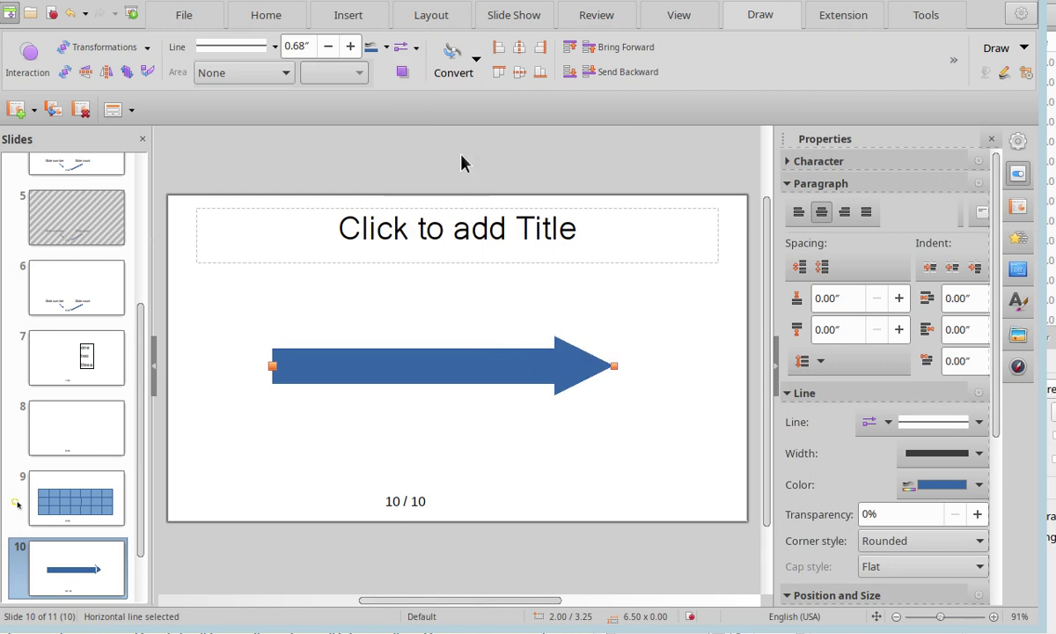
click(416, 53)
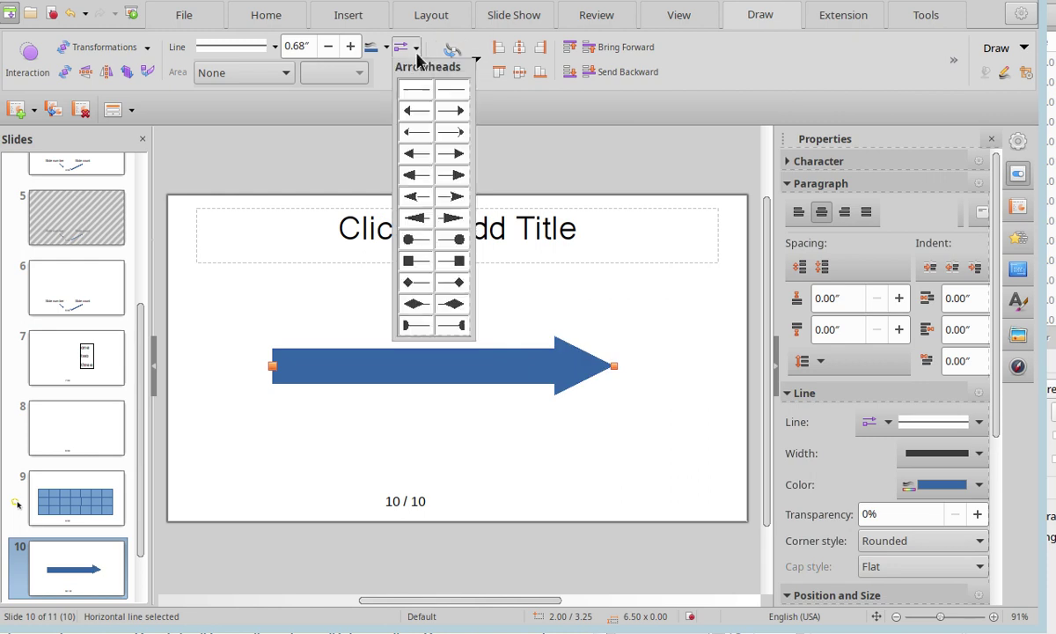
click(456, 198)
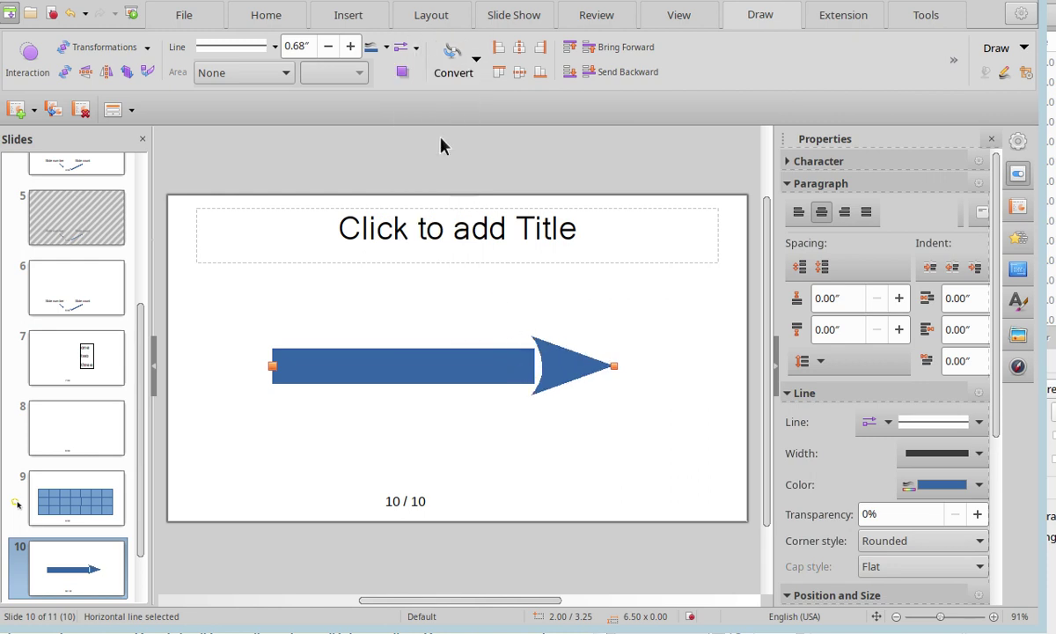
click(415, 51)
click(453, 239)
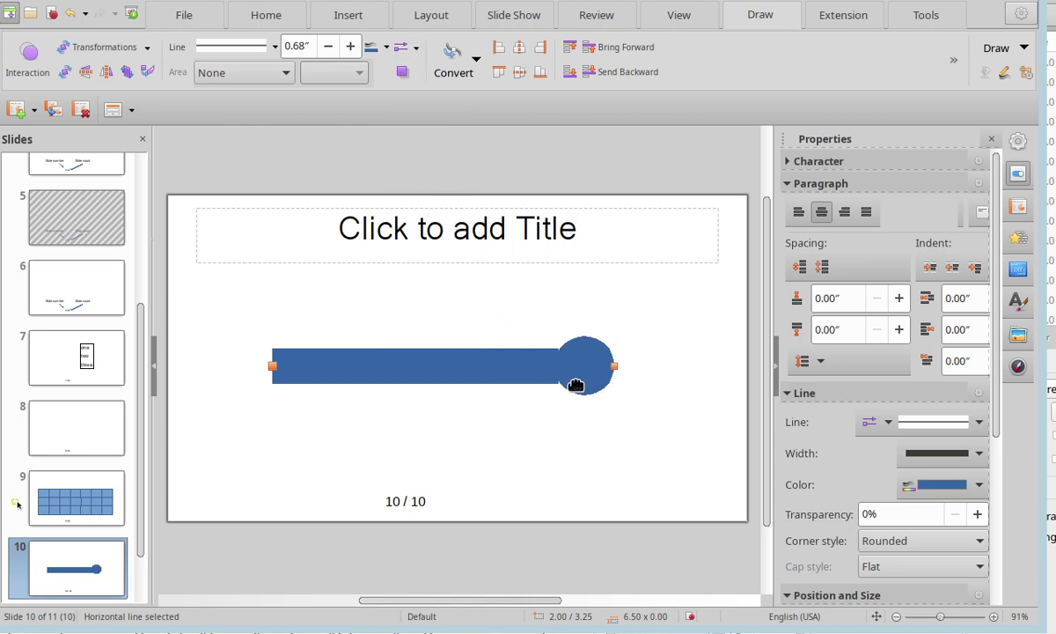
Switch the line's end to a large diamond, a smaller diamond, then a half-circle
scroll(579, 393, up, 6)
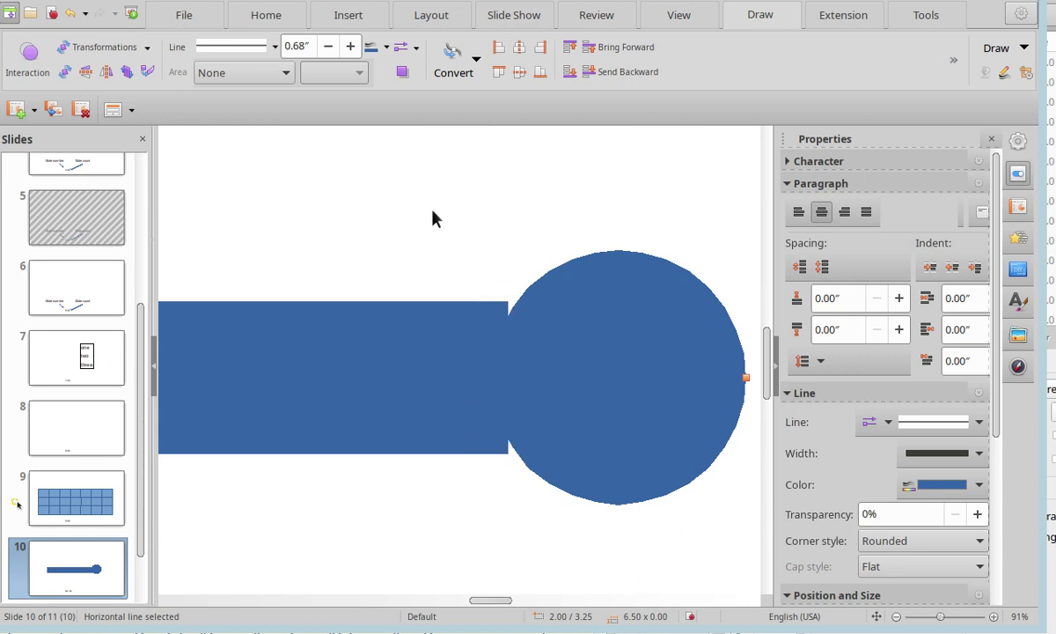
scroll(370, 361, down, 2)
scroll(356, 405, down, 3)
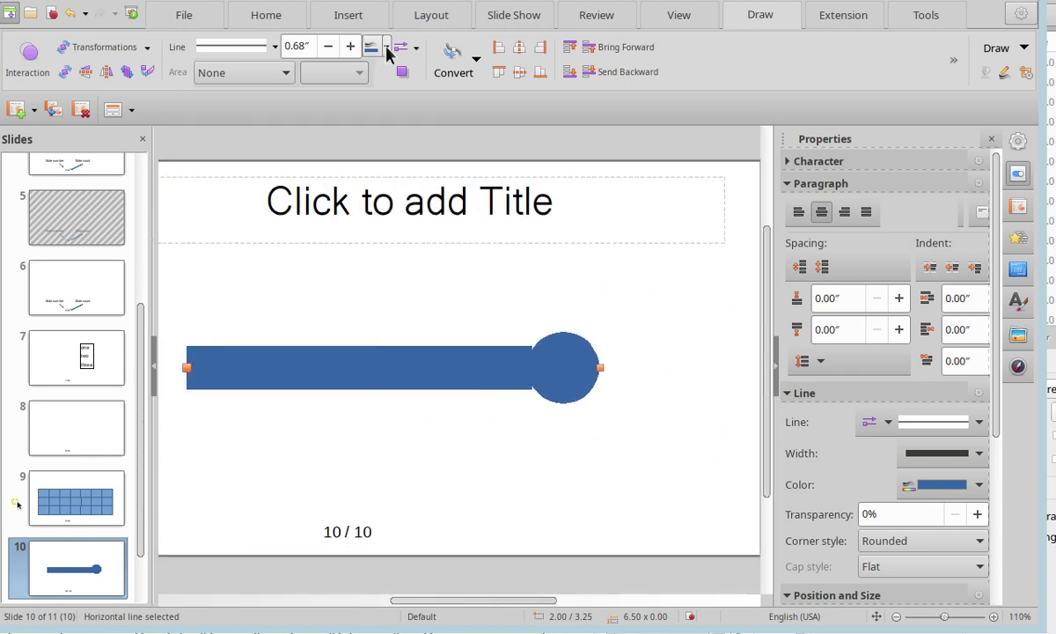
click(405, 49)
click(453, 303)
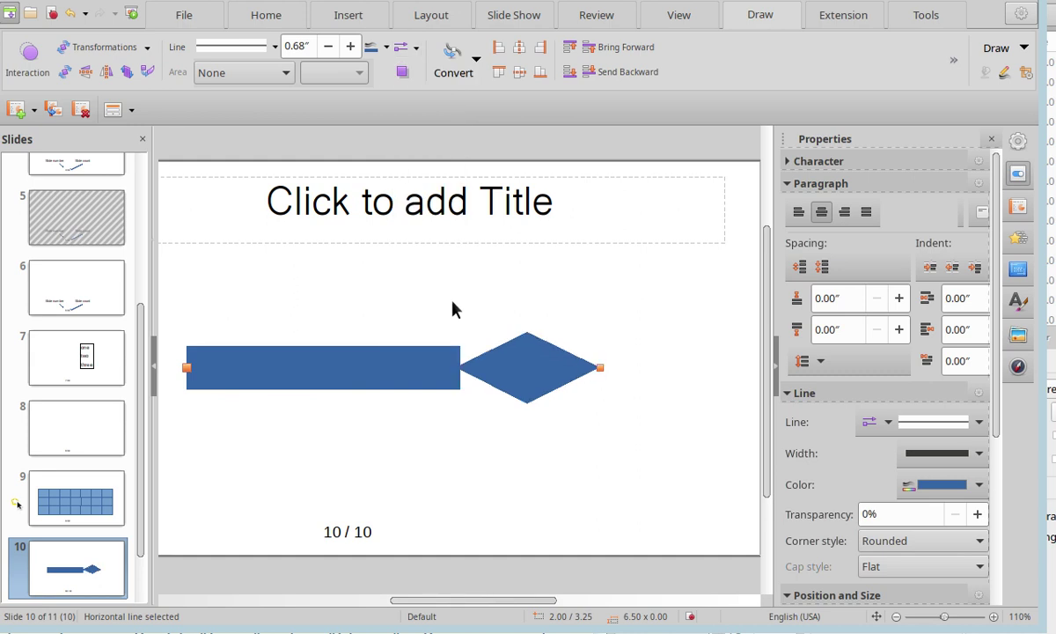
scroll(441, 397, up, 1)
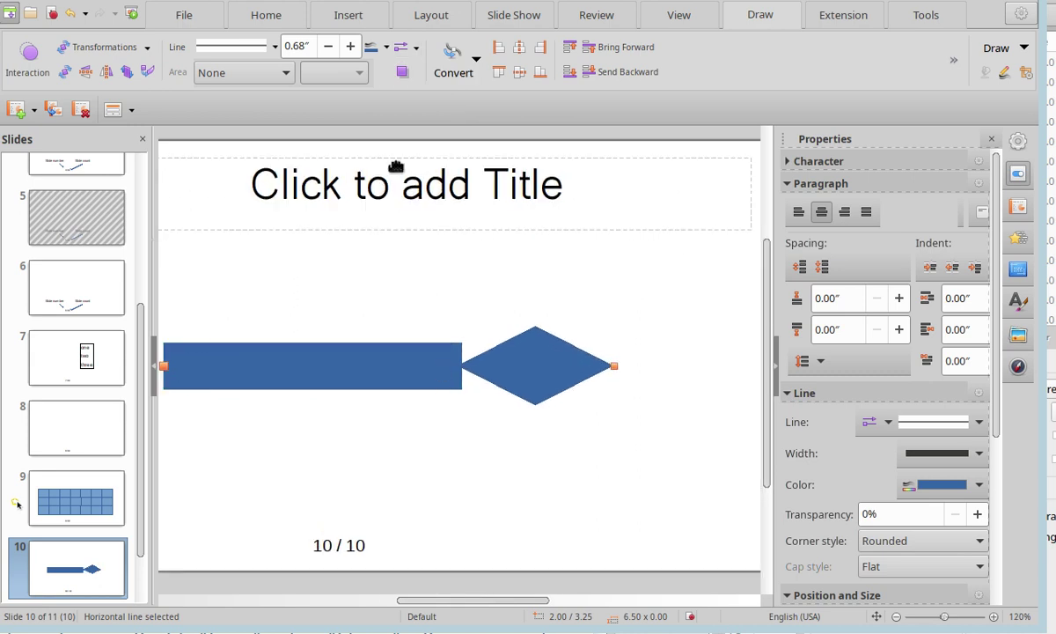
click(407, 51)
click(457, 281)
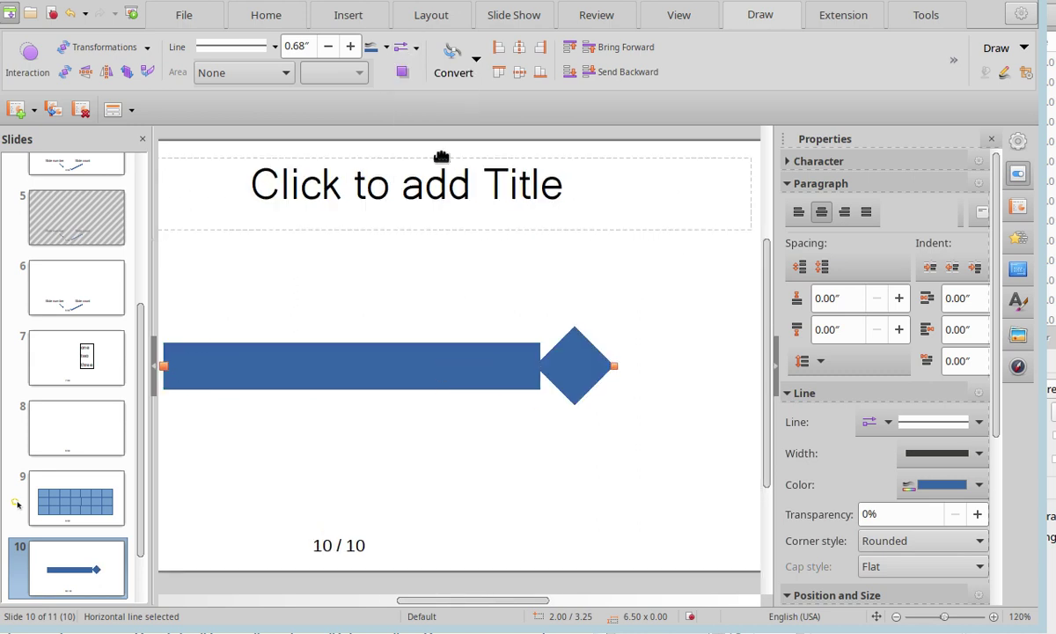
click(413, 49)
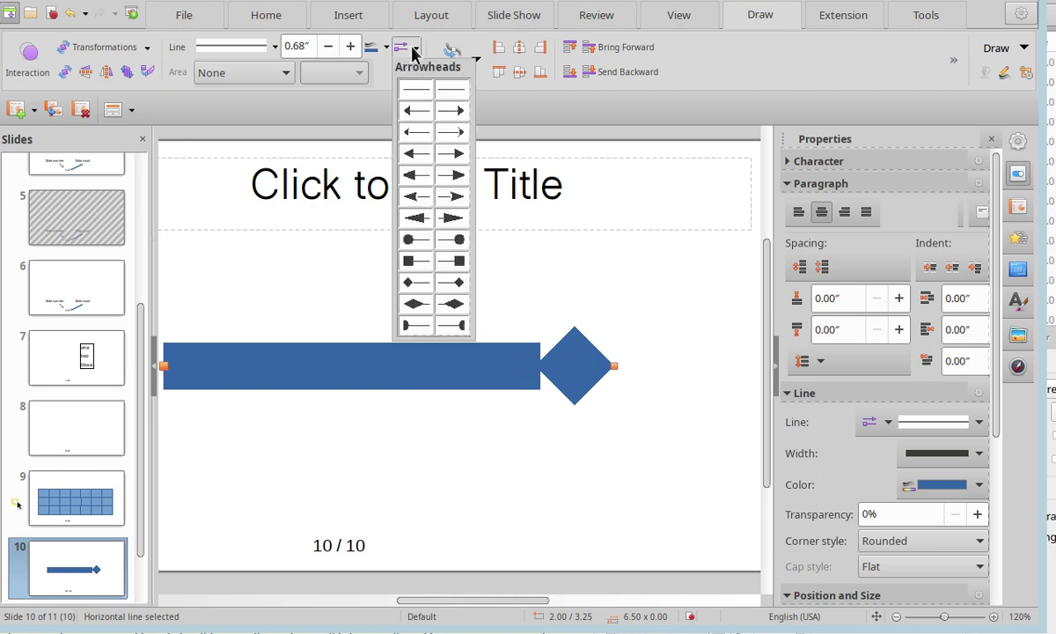
click(451, 326)
Give the line an outlined diamond end, then a circle-and-bar end, and check it
scroll(580, 385, up, 5)
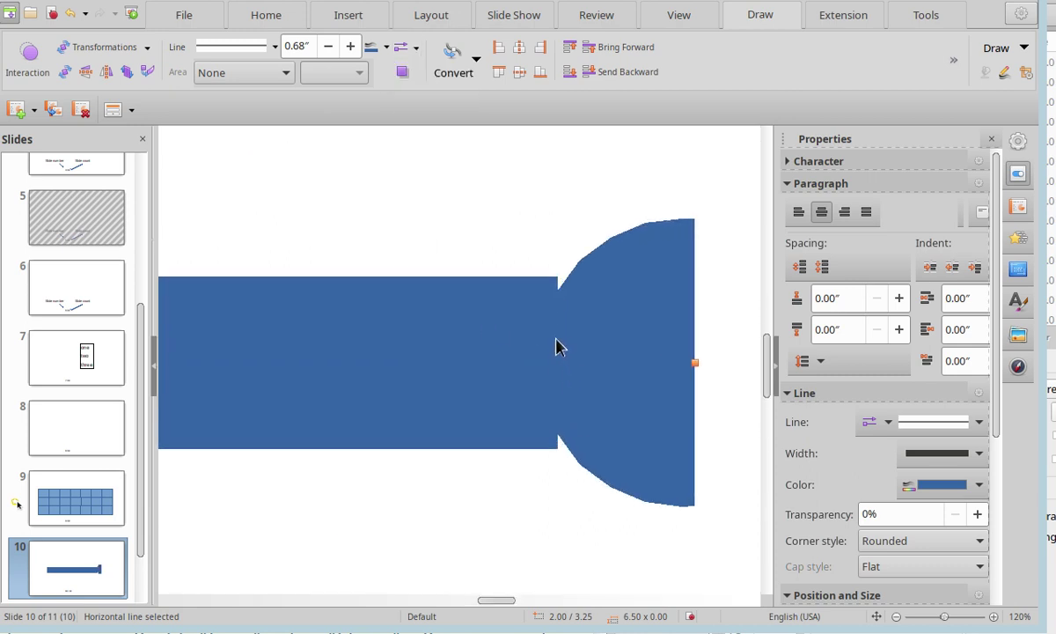
scroll(451, 373, down, 4)
click(404, 49)
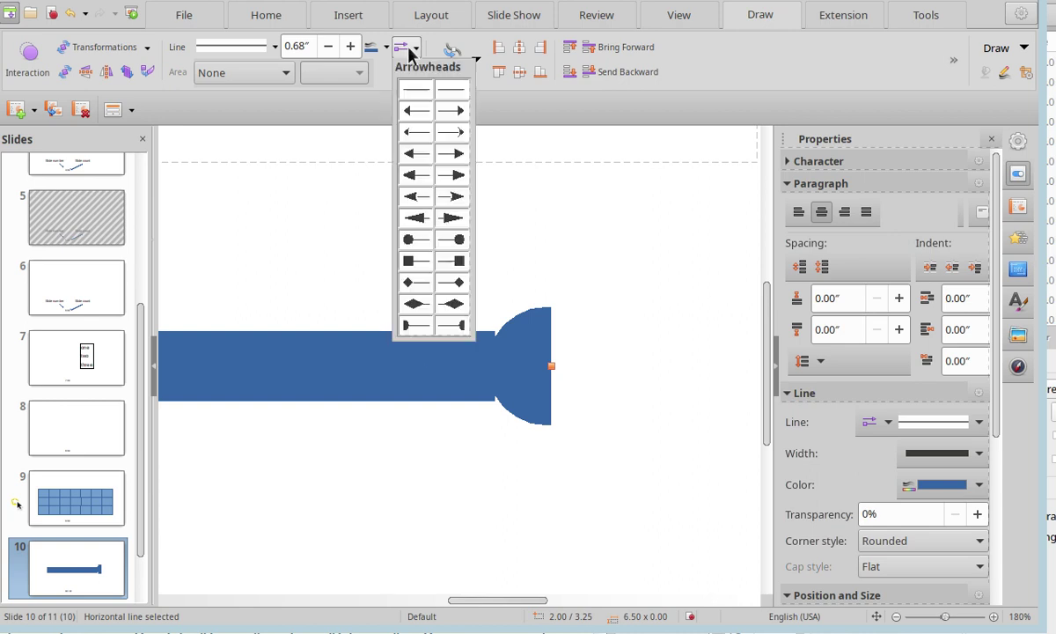
scroll(446, 303, down, 5)
click(451, 156)
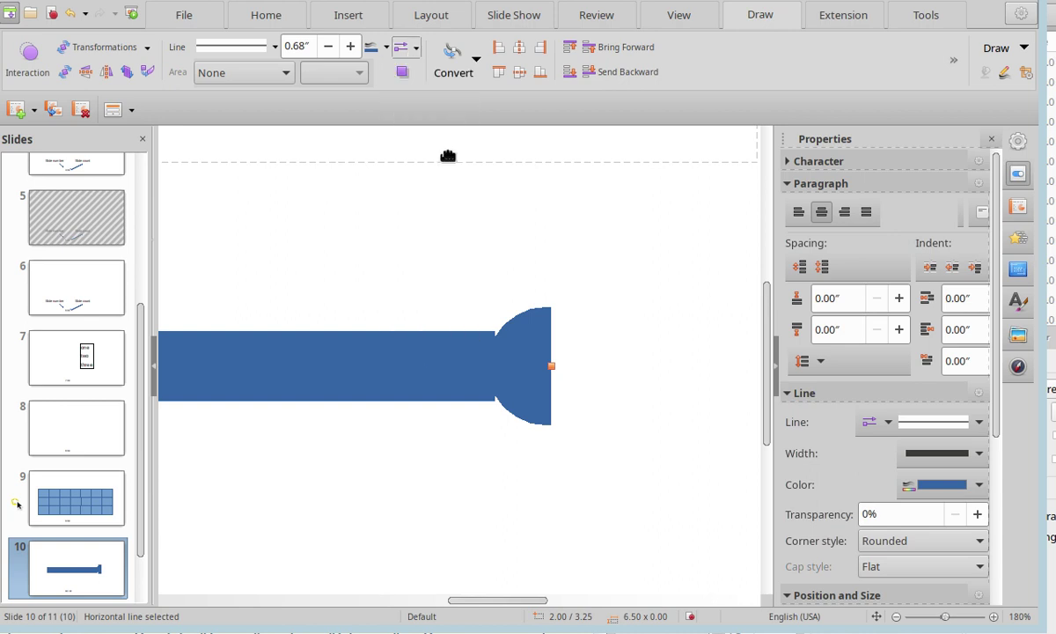
scroll(403, 361, left, 3)
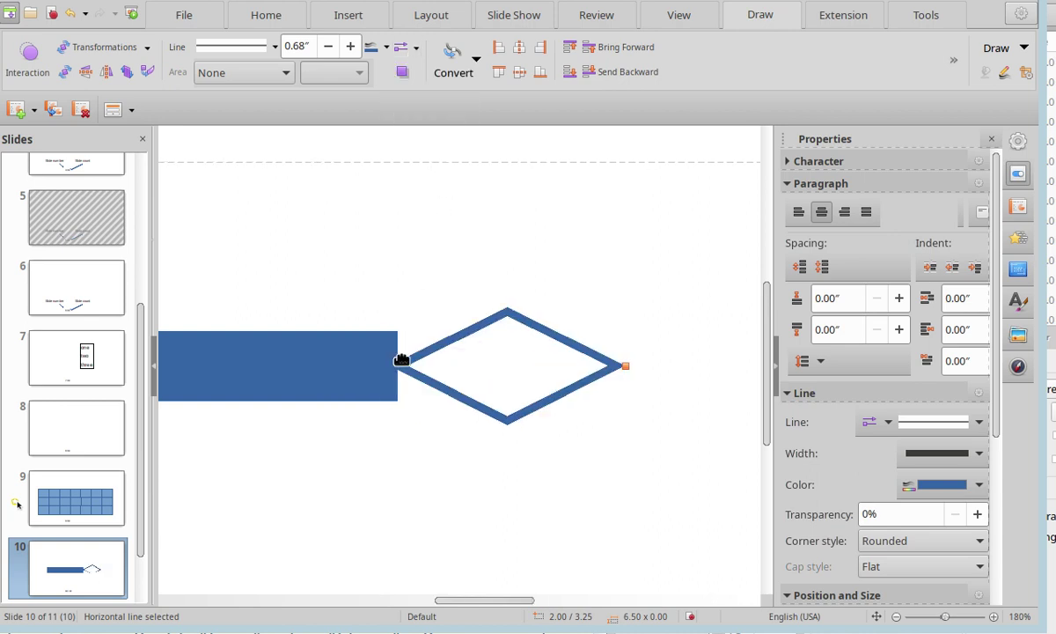
scroll(403, 356, down, 3)
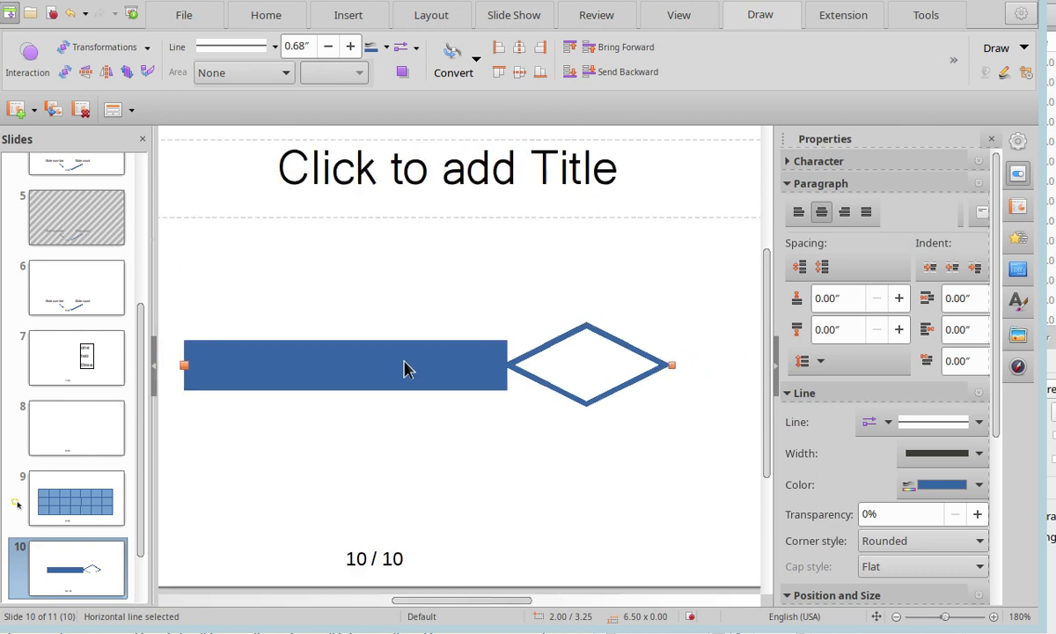
click(410, 53)
click(574, 399)
click(565, 307)
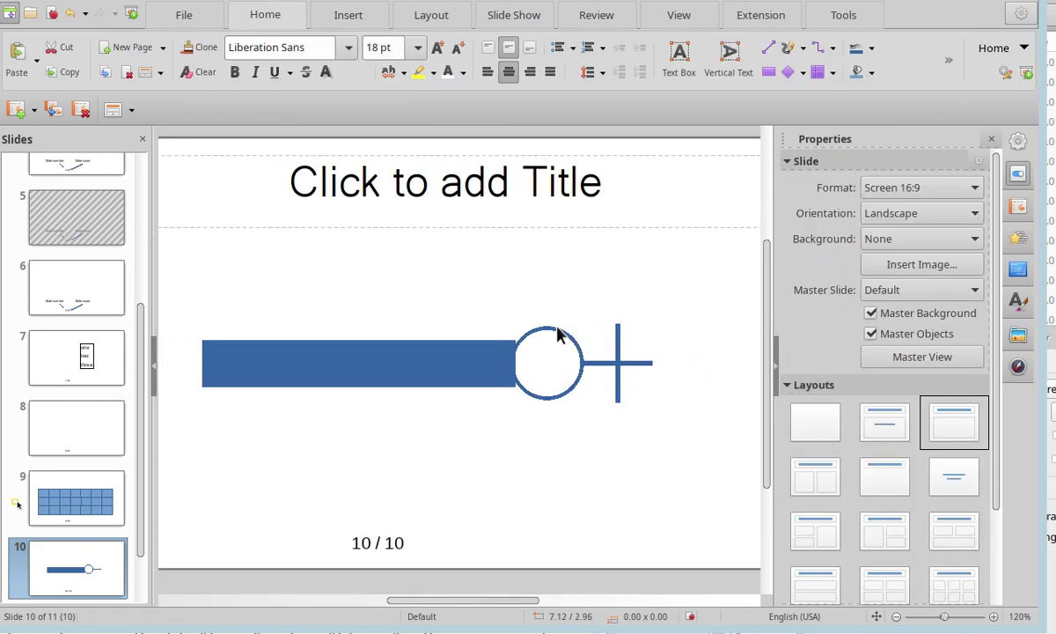
click(554, 327)
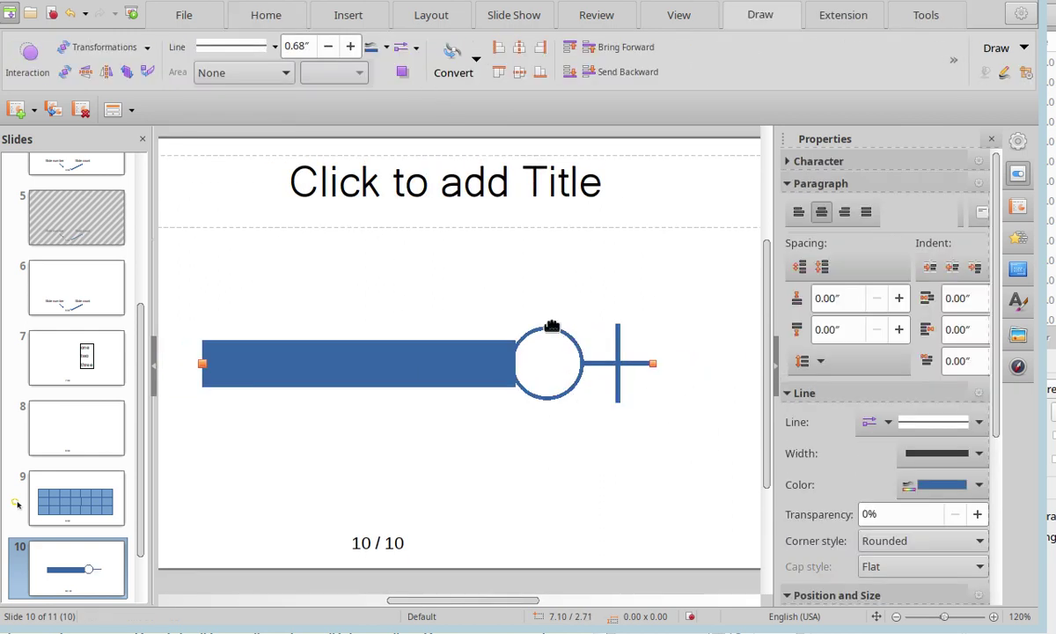
Change the line's end to an open arrow, then an unfilled circle style
click(410, 51)
click(410, 53)
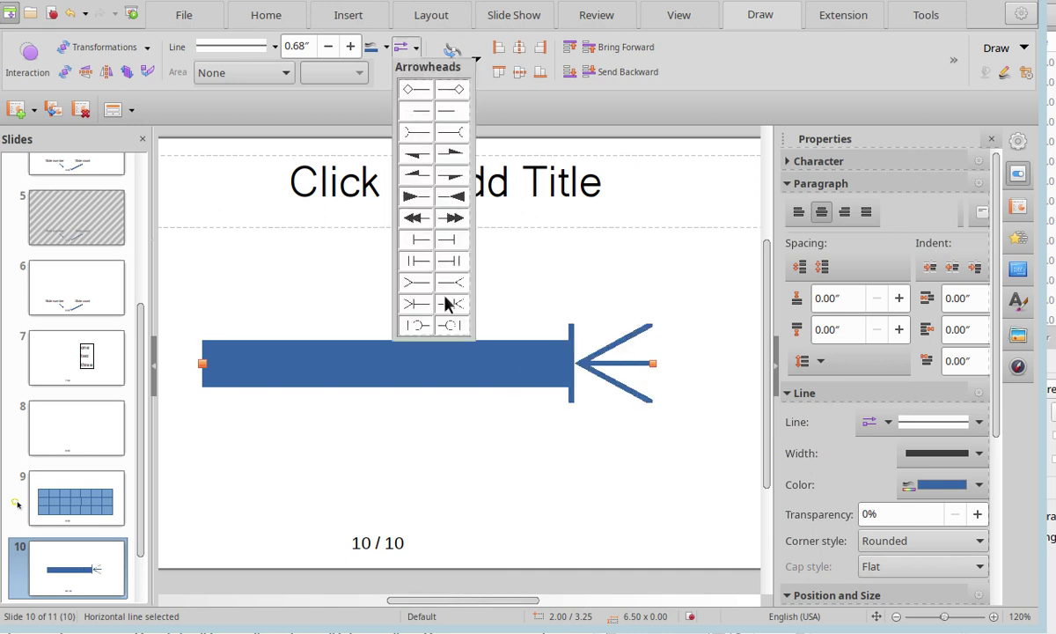
scroll(444, 302, down, 3)
click(453, 326)
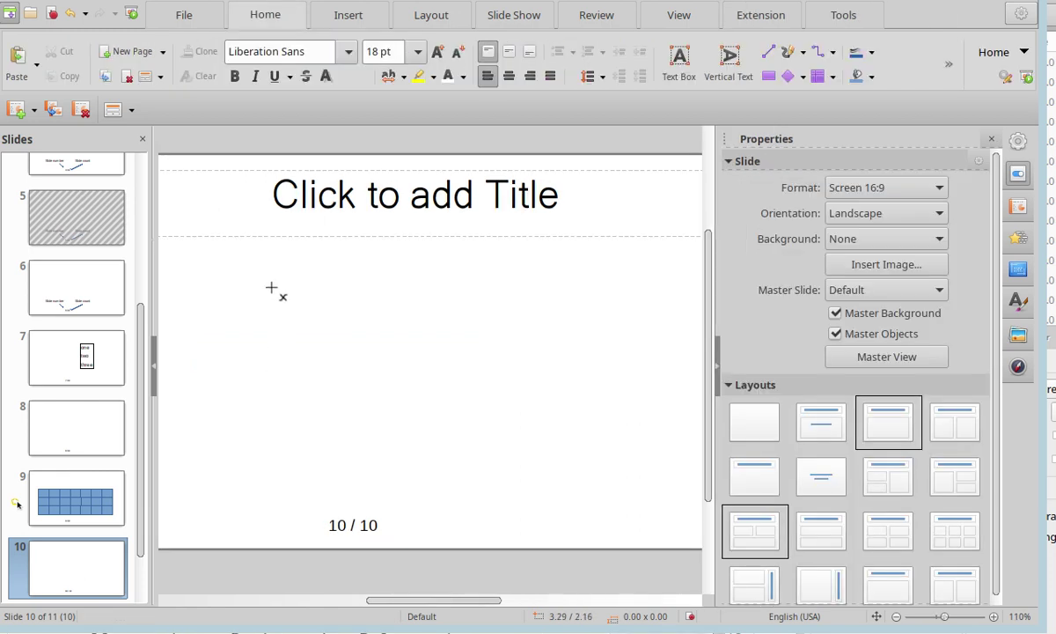
mouse_move(265, 279)
mouse_down()
mouse_move(288, 342)
mouse_move(269, 347)
mouse_up()
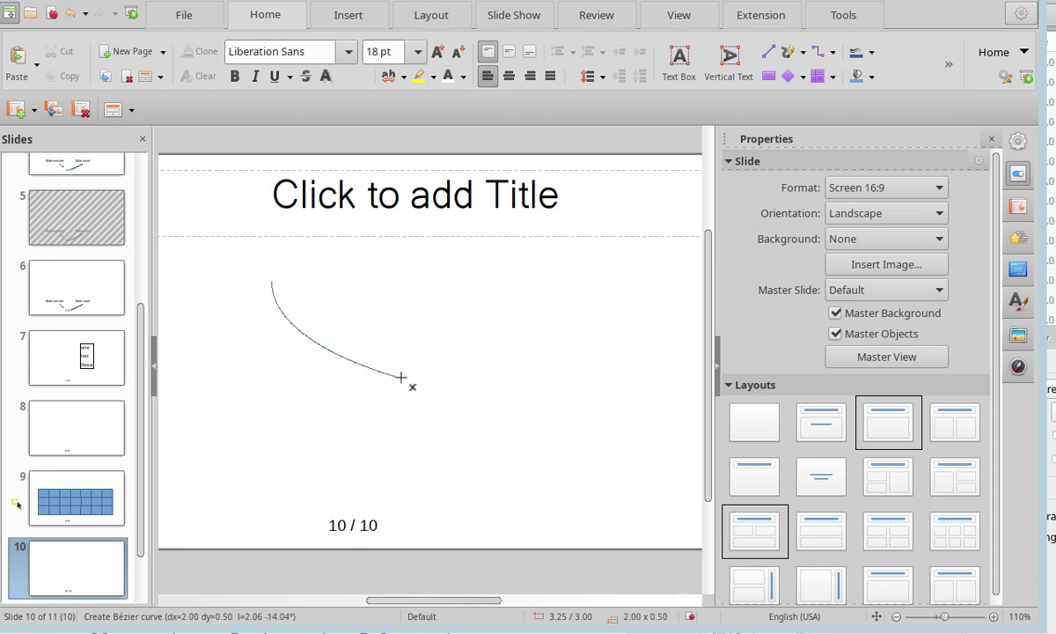
click(401, 377)
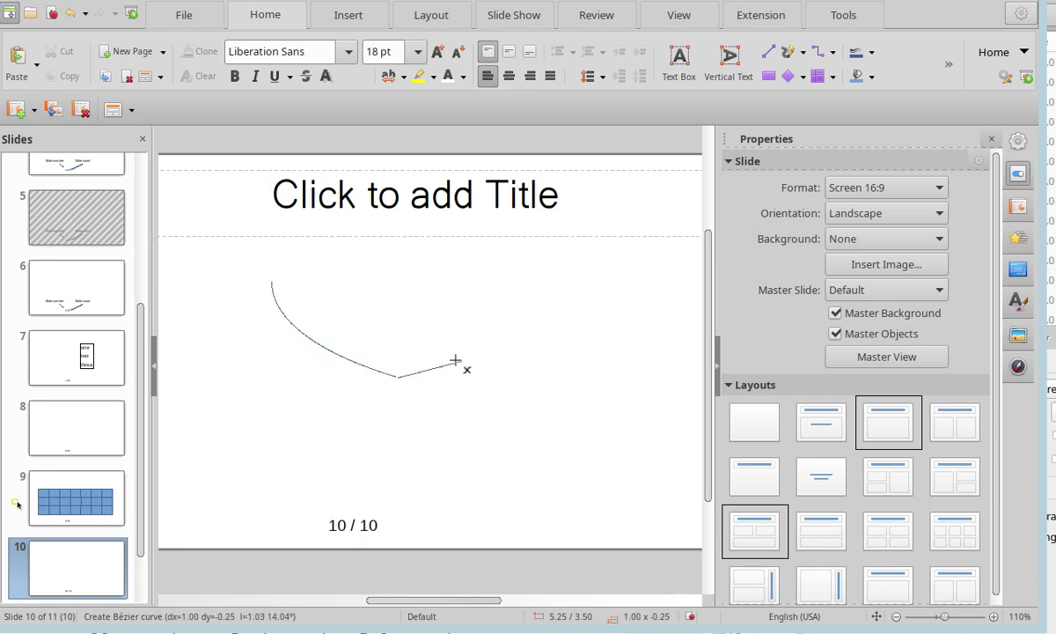
click(526, 378)
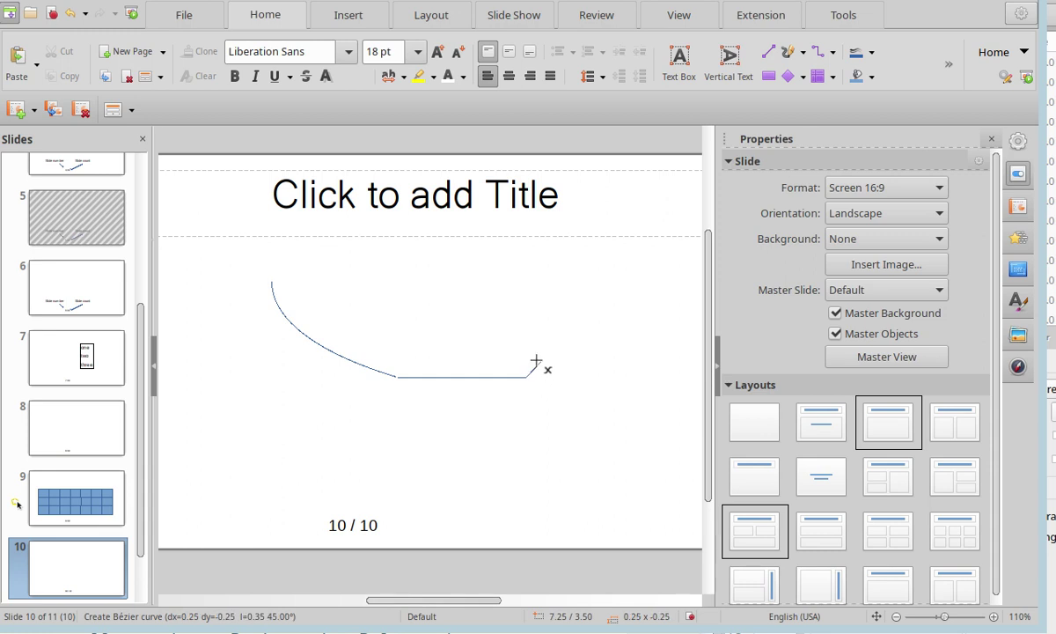
click(573, 424)
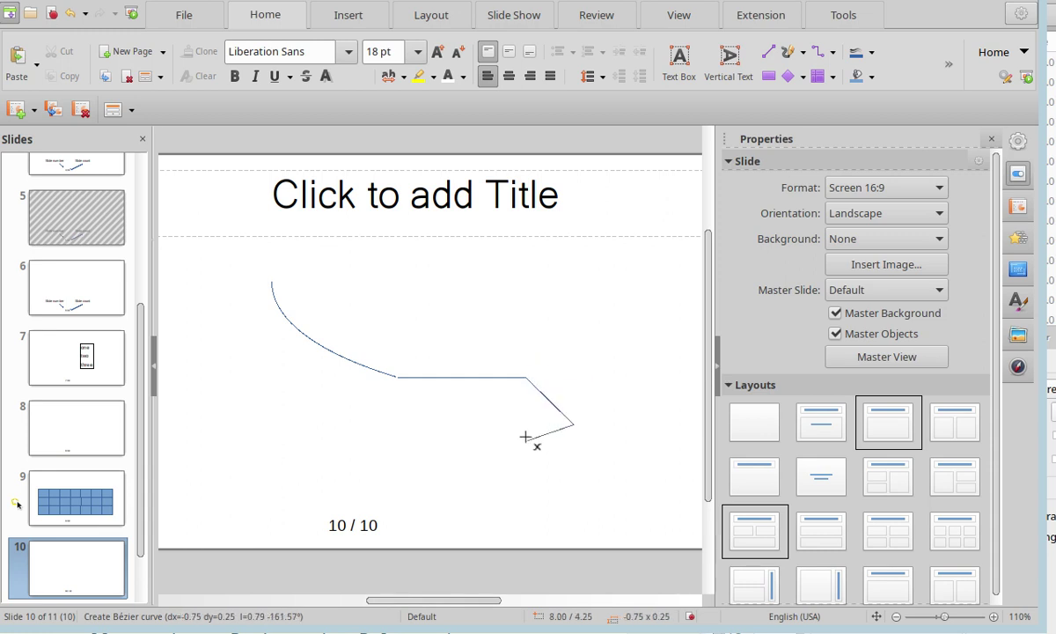
mouse_move(455, 445)
mouse_down()
mouse_move(396, 483)
mouse_move(403, 494)
mouse_move(497, 506)
mouse_move(430, 514)
mouse_move(576, 510)
mouse_move(471, 326)
mouse_move(323, 407)
mouse_move(293, 373)
mouse_move(270, 314)
mouse_move(379, 425)
mouse_move(589, 505)
mouse_move(651, 515)
mouse_move(569, 504)
mouse_move(514, 524)
mouse_up()
key(Escape)
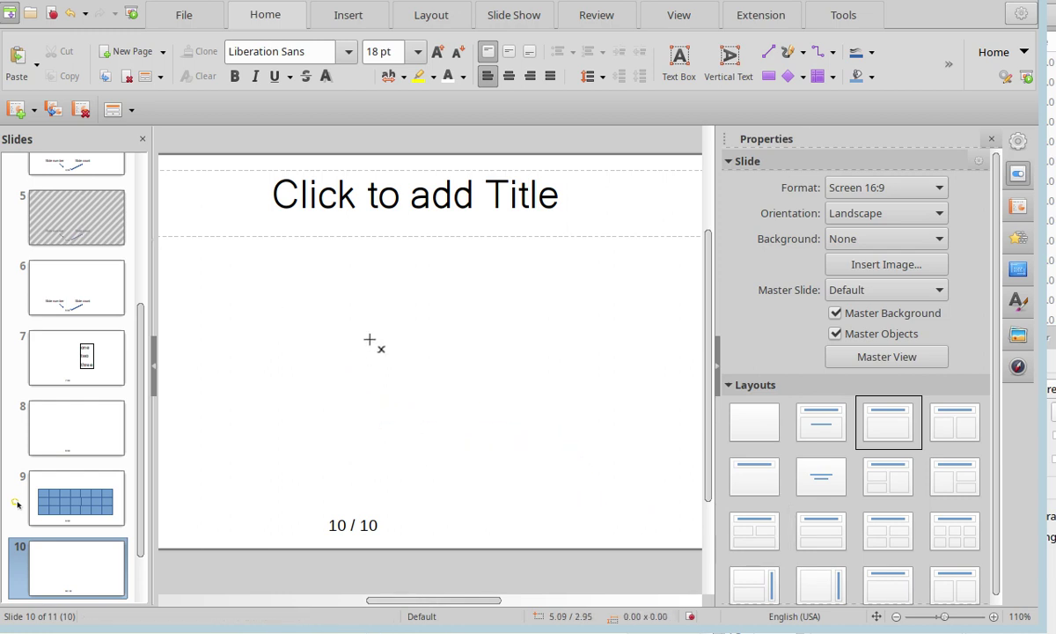
Start a Bézier curve near the slide's upper left, then cancel it with Esc
drag(287, 282, 287, 361)
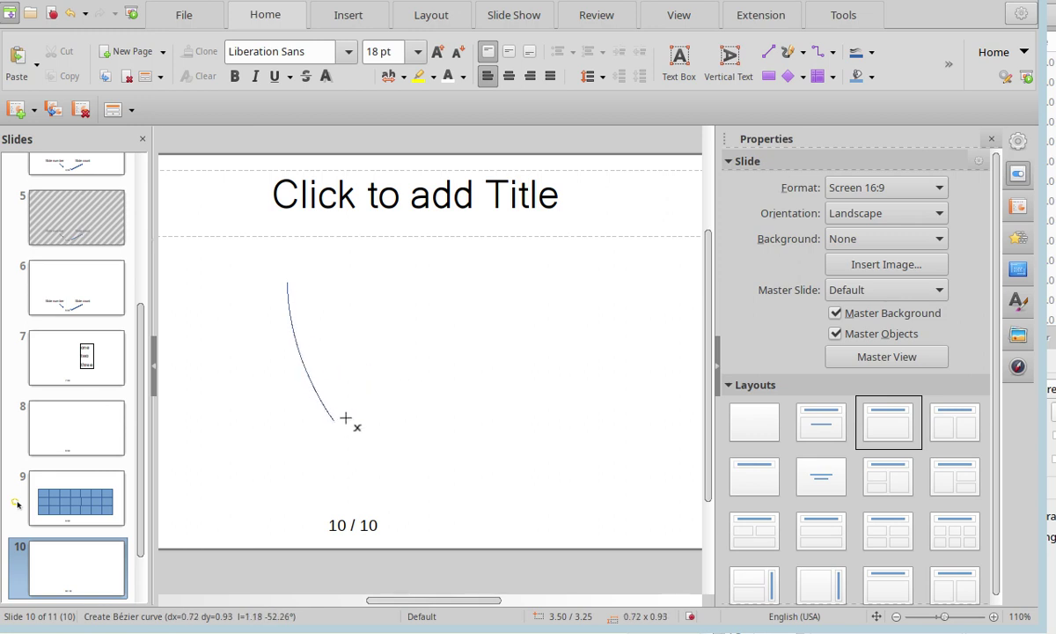
click(410, 353)
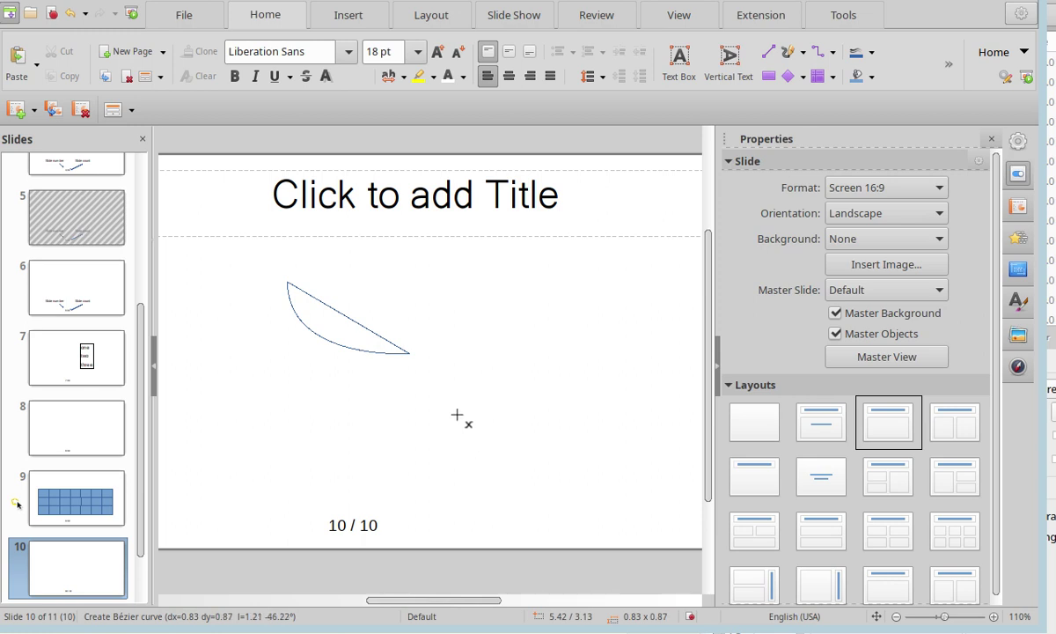
key(Escape)
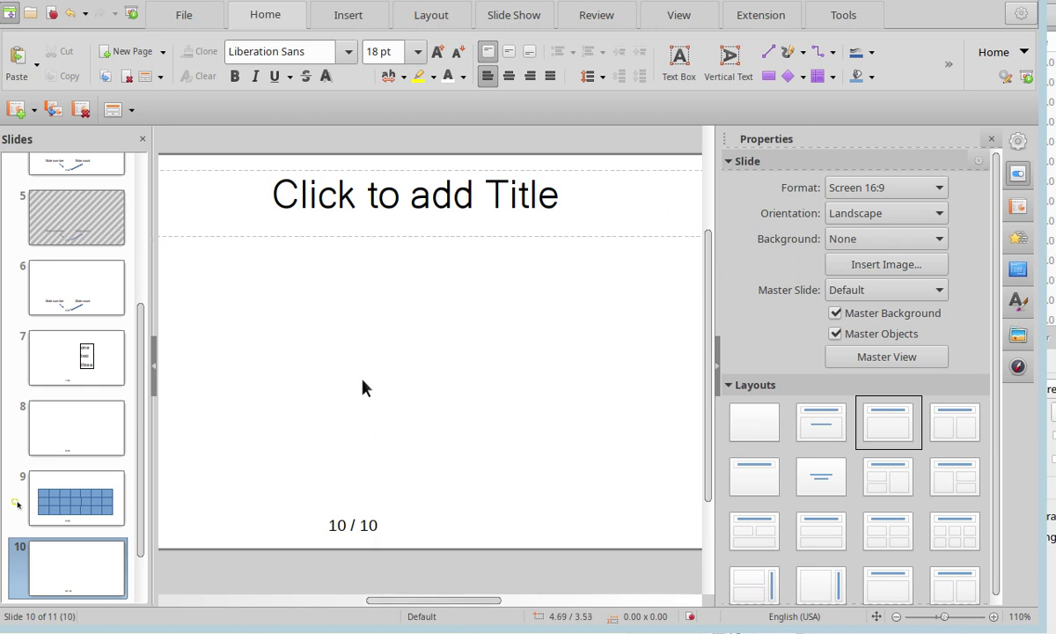
Set the blue rectangle's red outline to the thinnest width, 0.00"
click(405, 341)
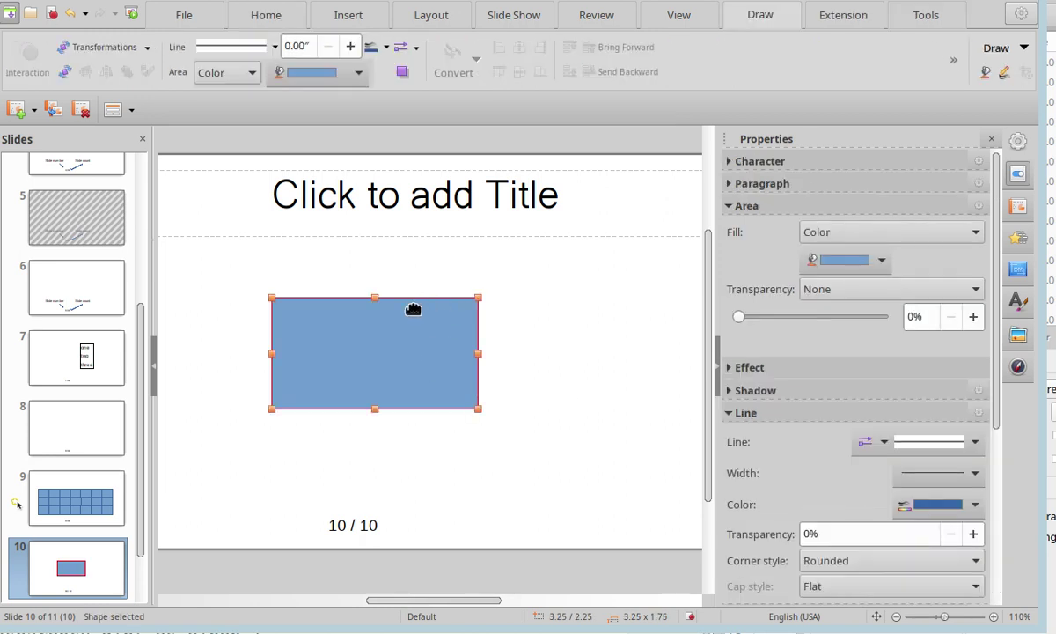
click(976, 474)
scroll(977, 616, down, 4)
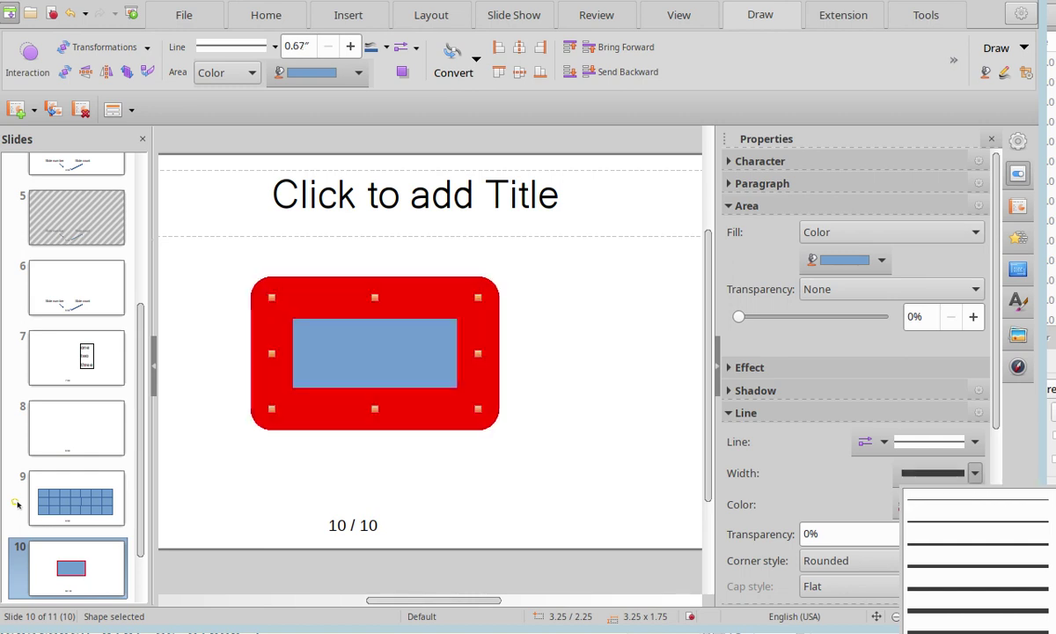
click(1031, 500)
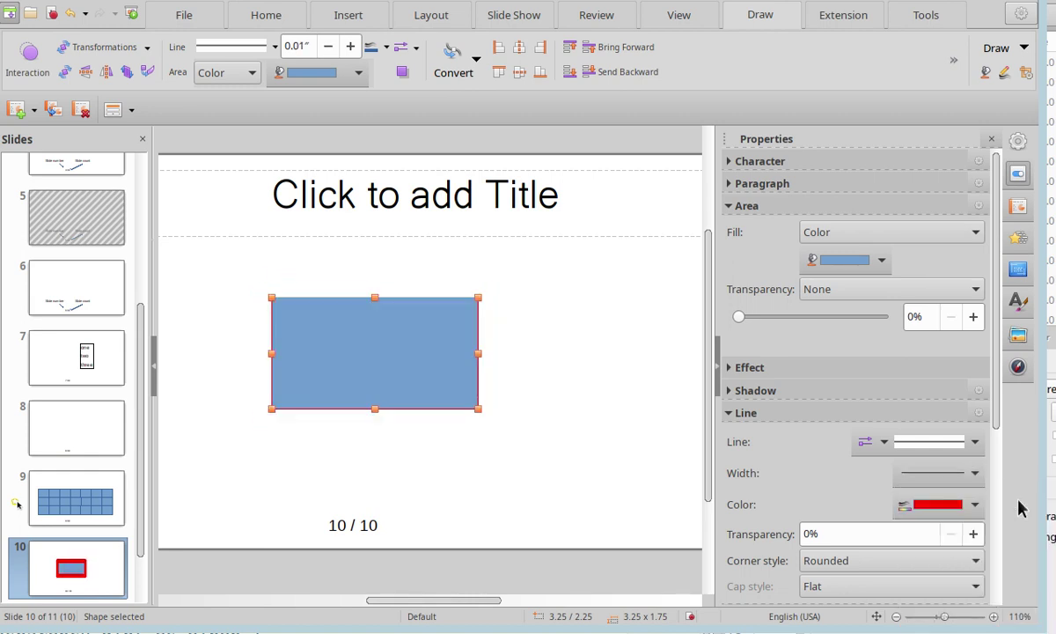
click(974, 472)
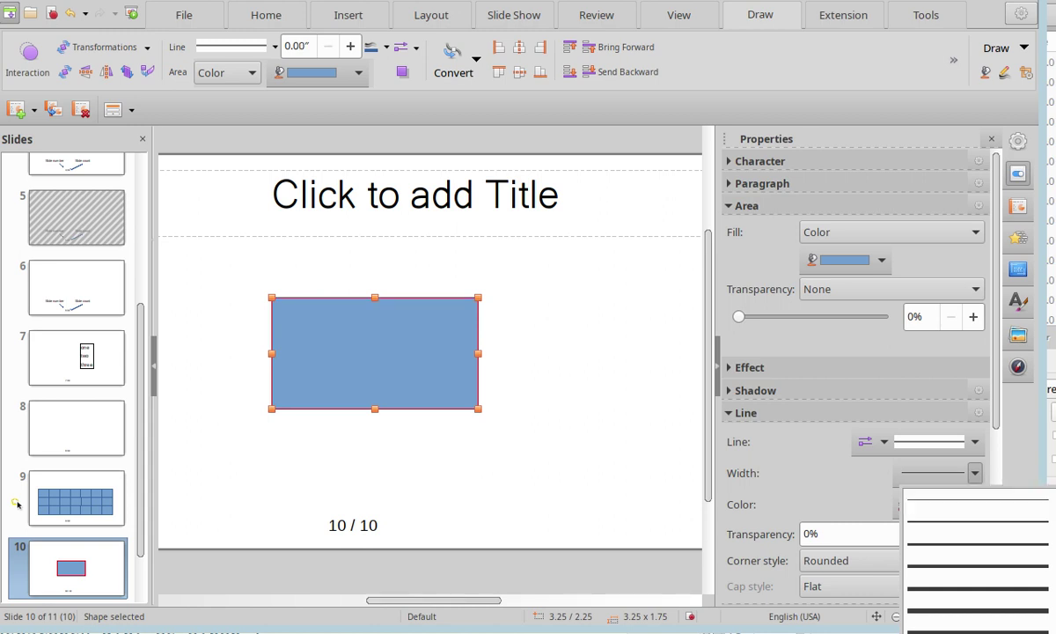
key(Escape)
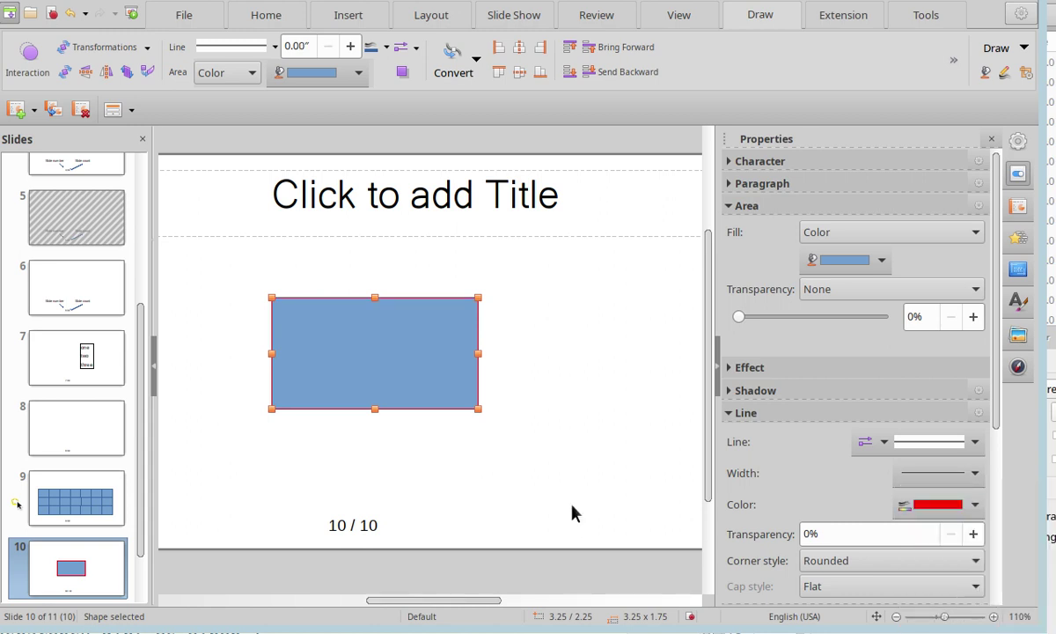
click(909, 475)
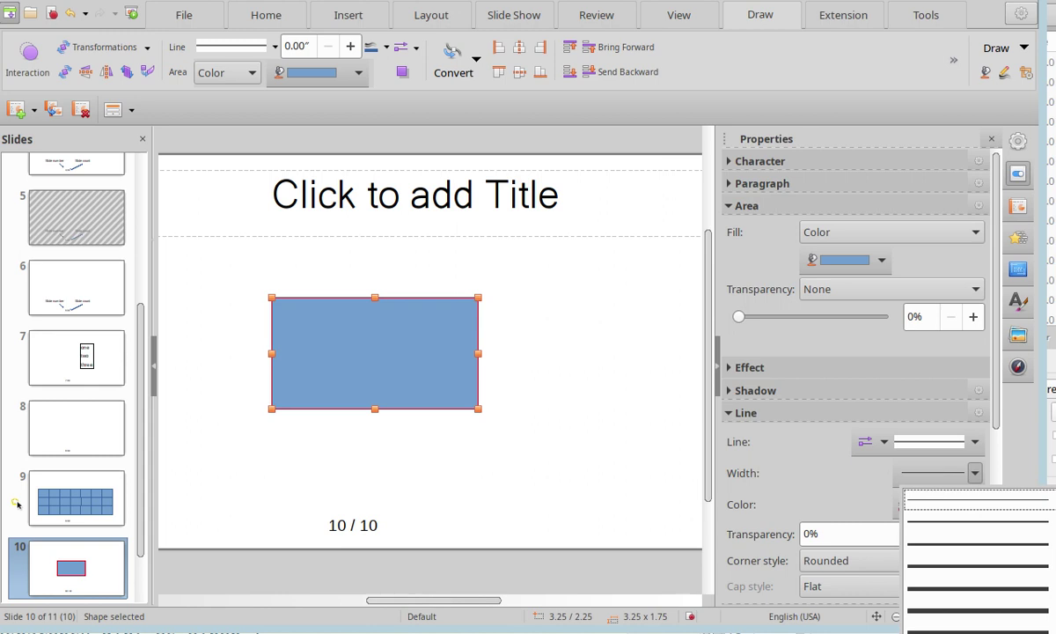
key(Escape)
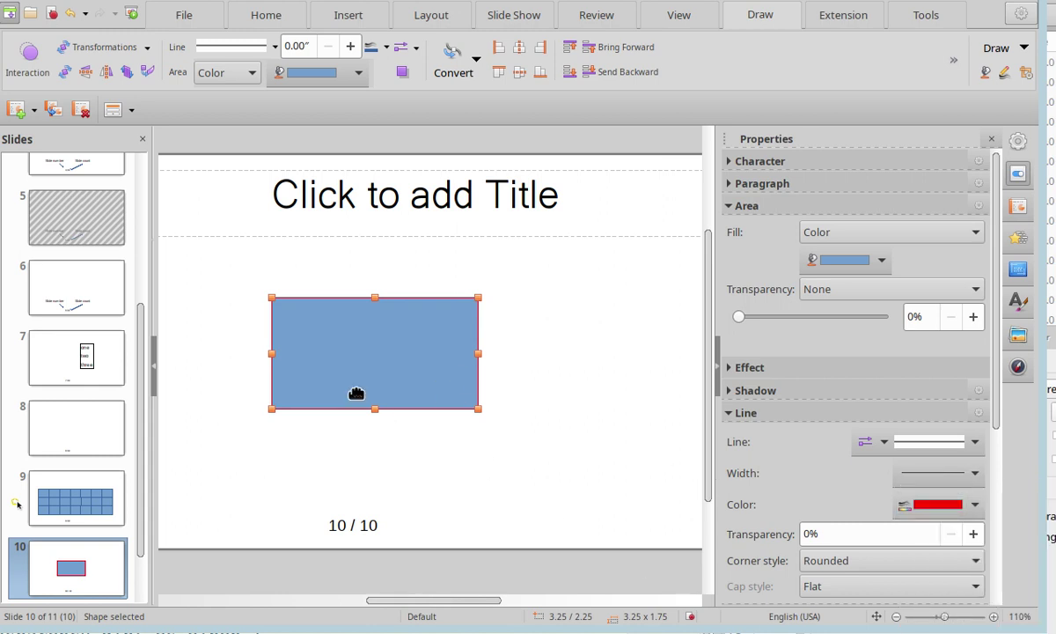
Nudge the rectangle upward and change its outline corners from Mitered to Beveled
drag(360, 400, 415, 383)
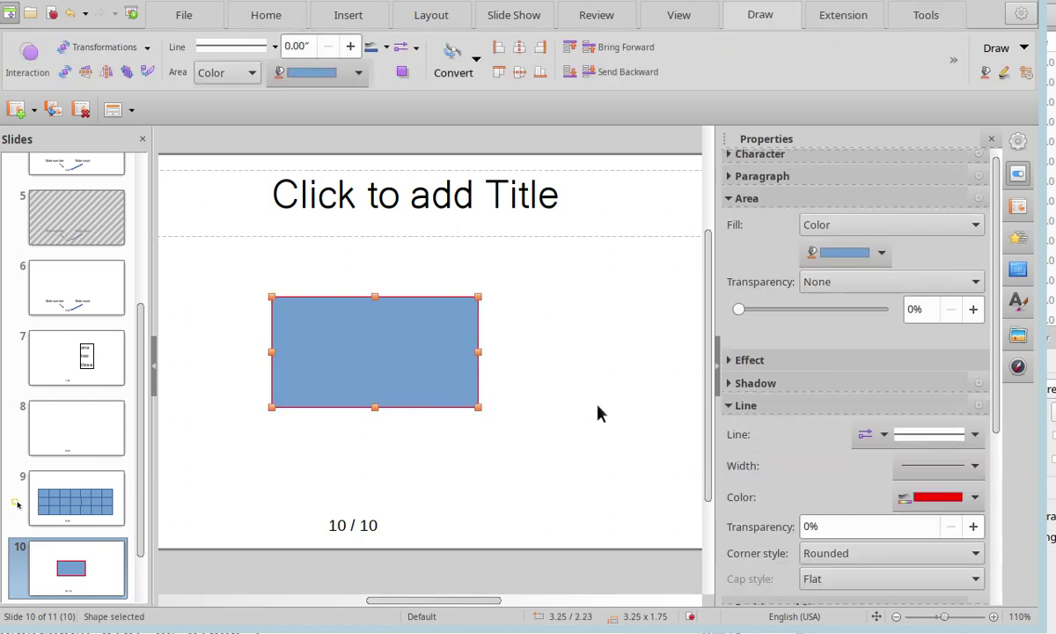
click(853, 554)
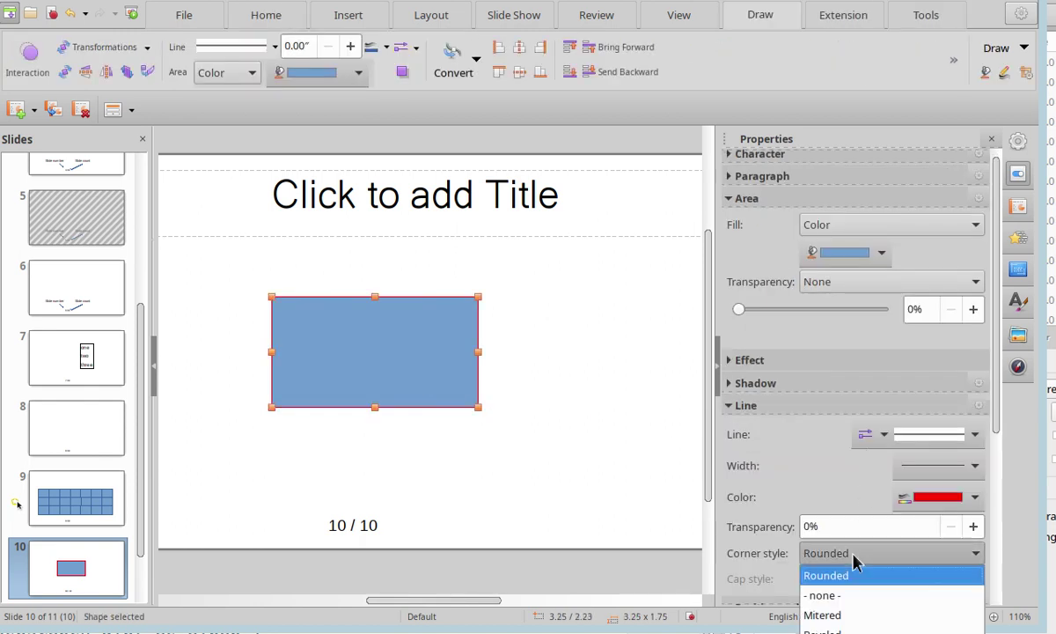
click(852, 615)
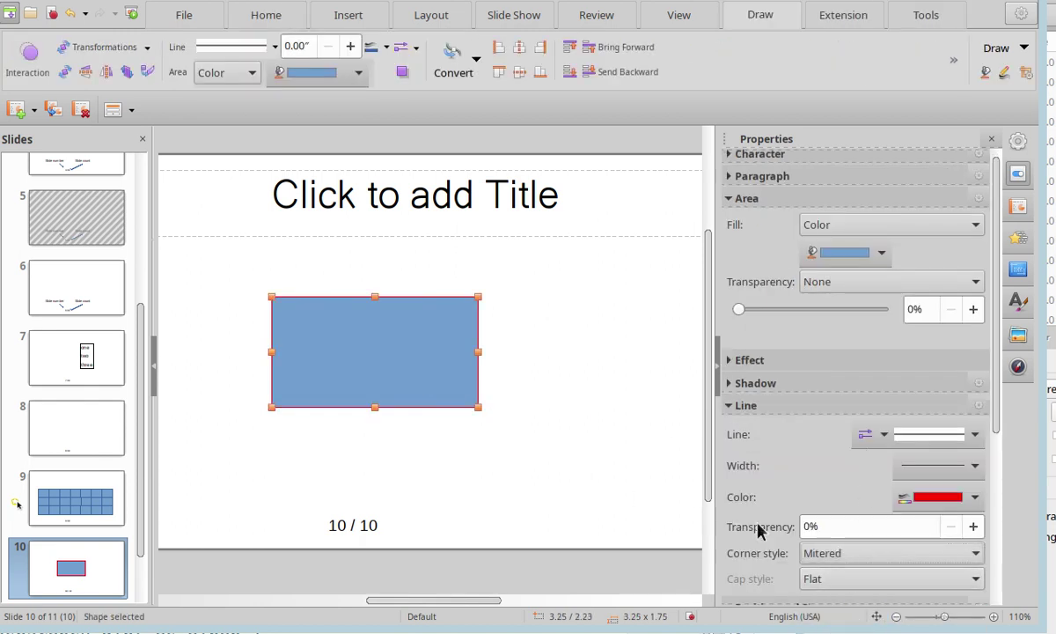
click(903, 552)
click(902, 553)
scroll(902, 553, down, 1)
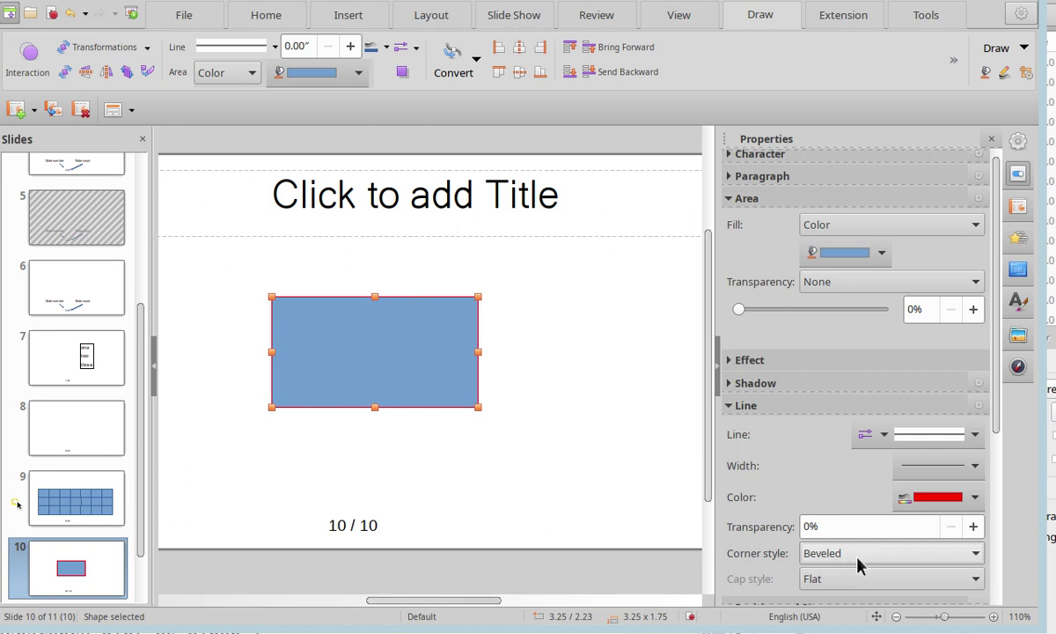
scroll(860, 563, down, 4)
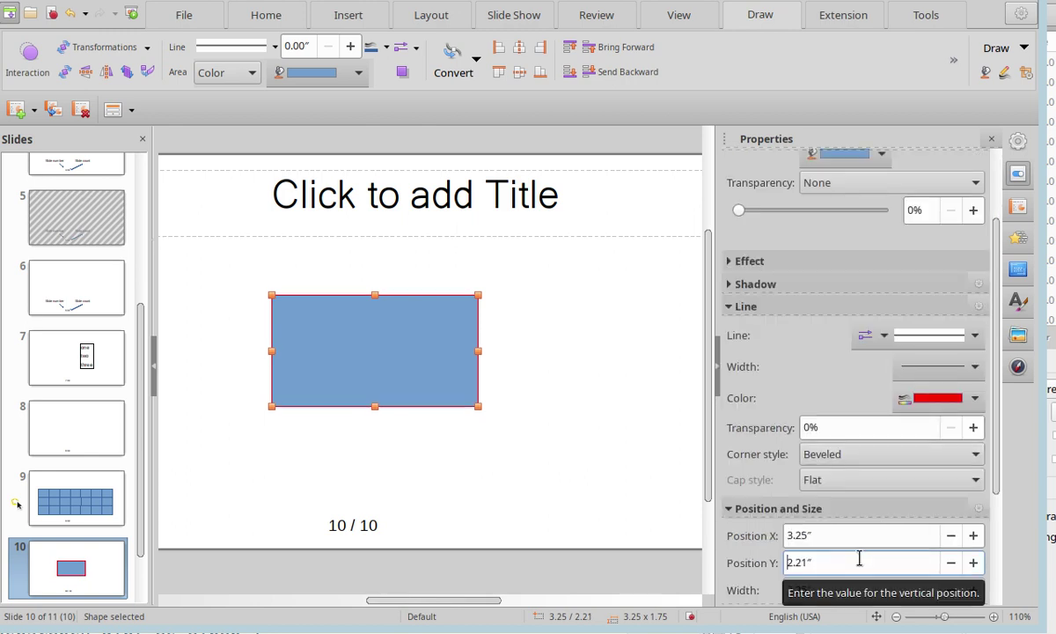
Keep the Beveled corner style and shift the rectangle's horizontal position slightly
click(860, 461)
click(860, 461)
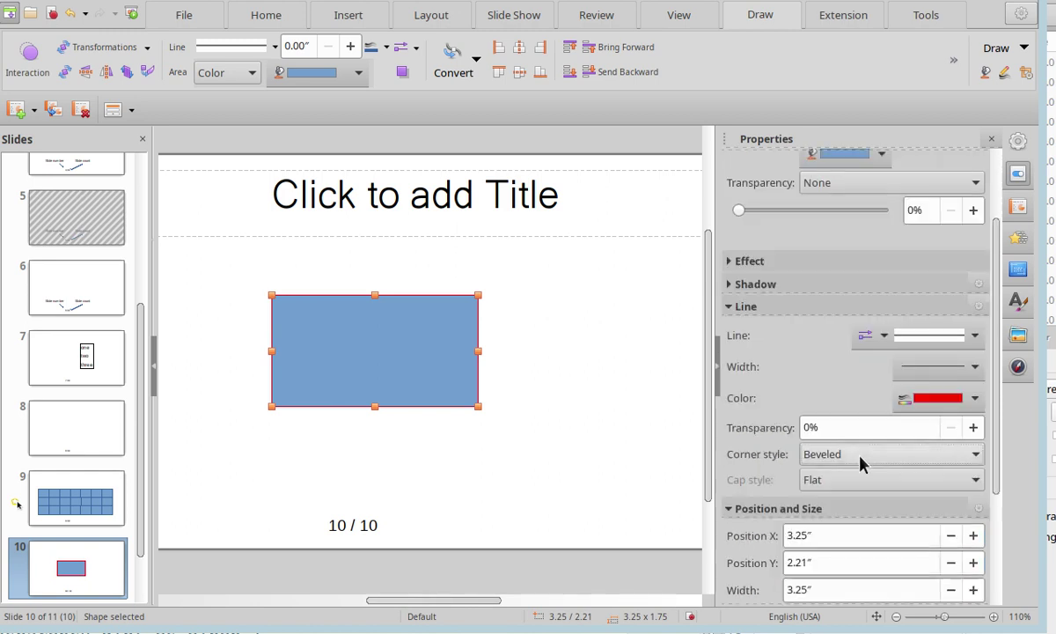
click(860, 461)
click(863, 463)
click(861, 461)
click(851, 455)
scroll(844, 457, down, 3)
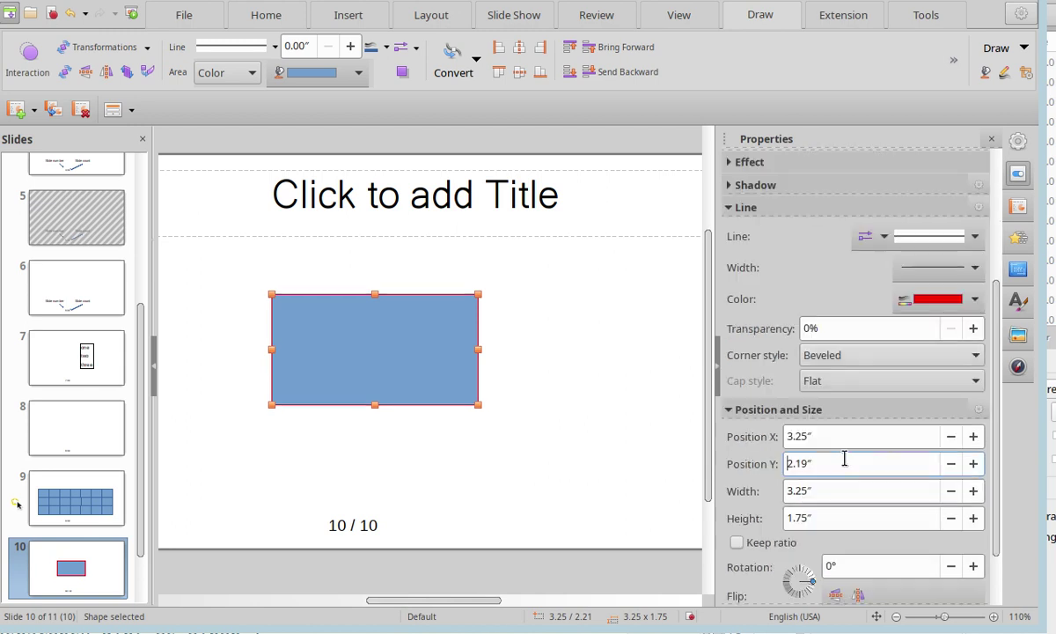
key(Return)
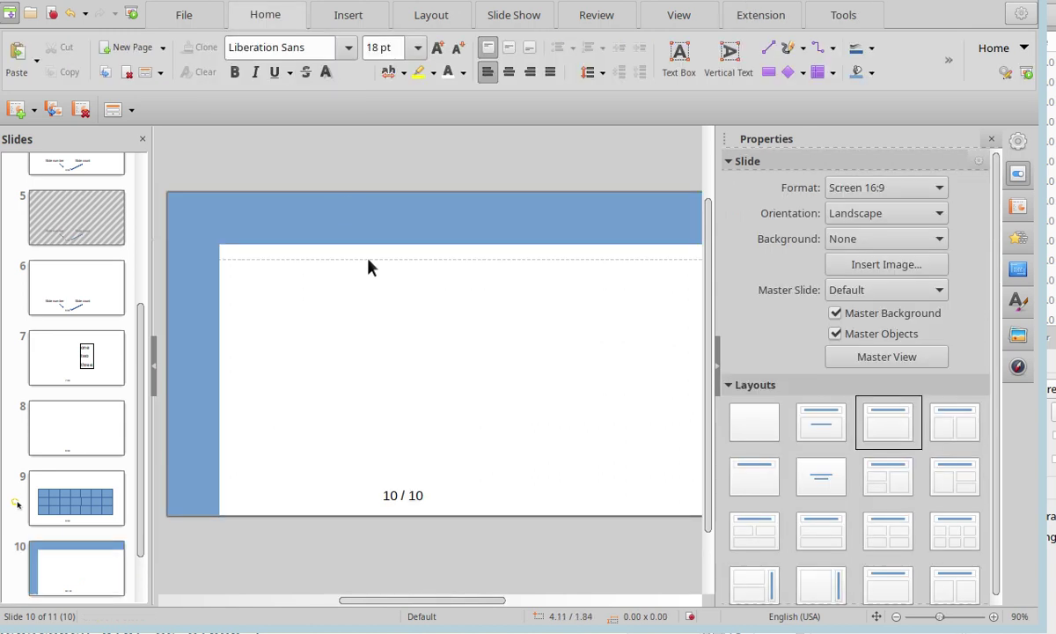
Fill the top bar with a linear gradient from Light Green 4 to White
click(318, 219)
click(875, 233)
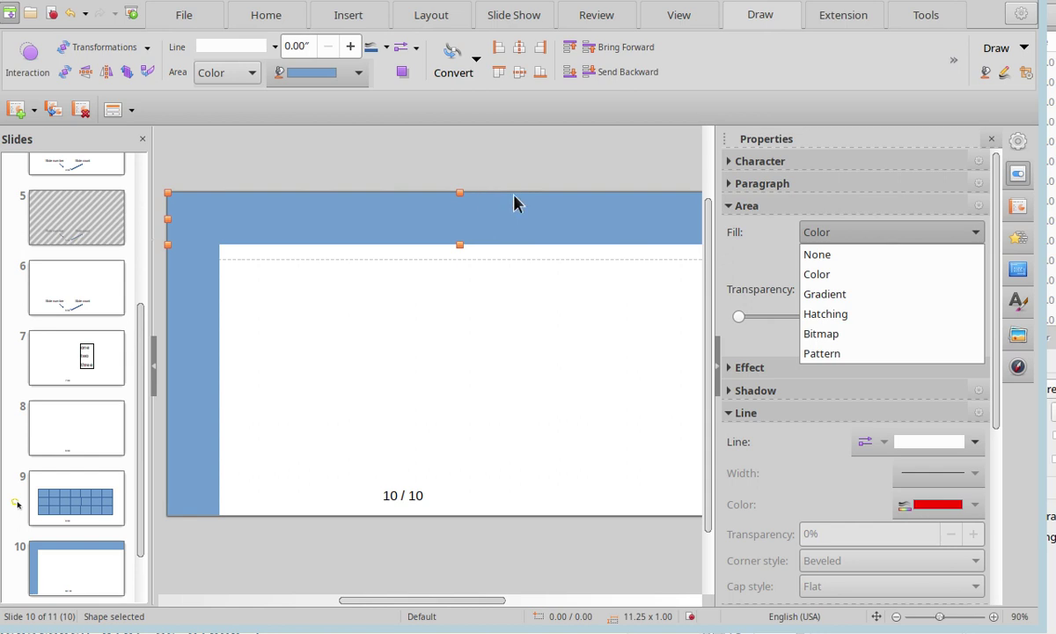
click(874, 295)
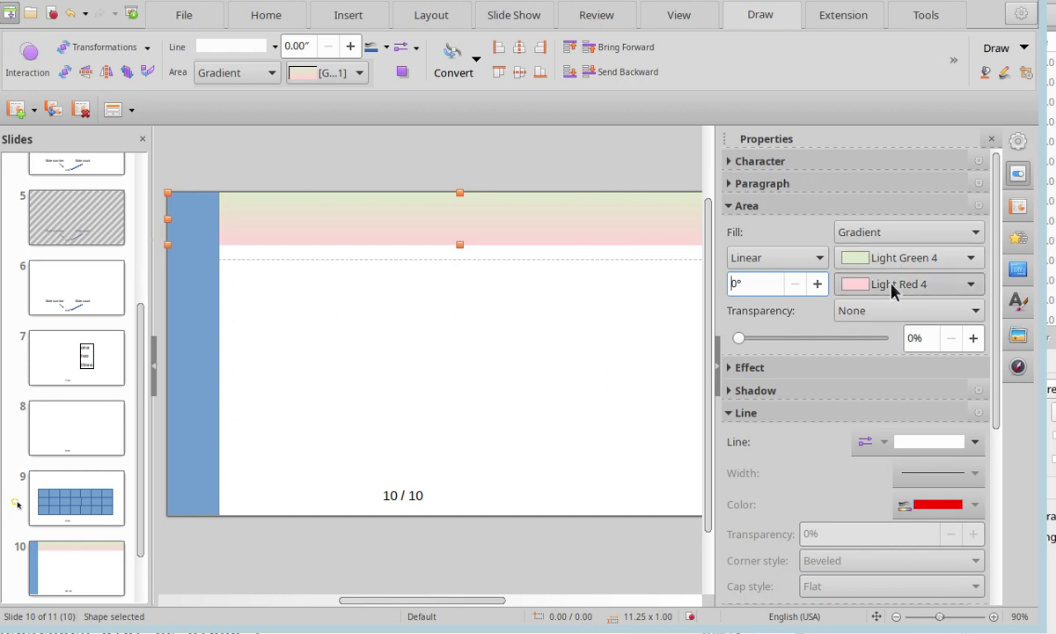
click(896, 287)
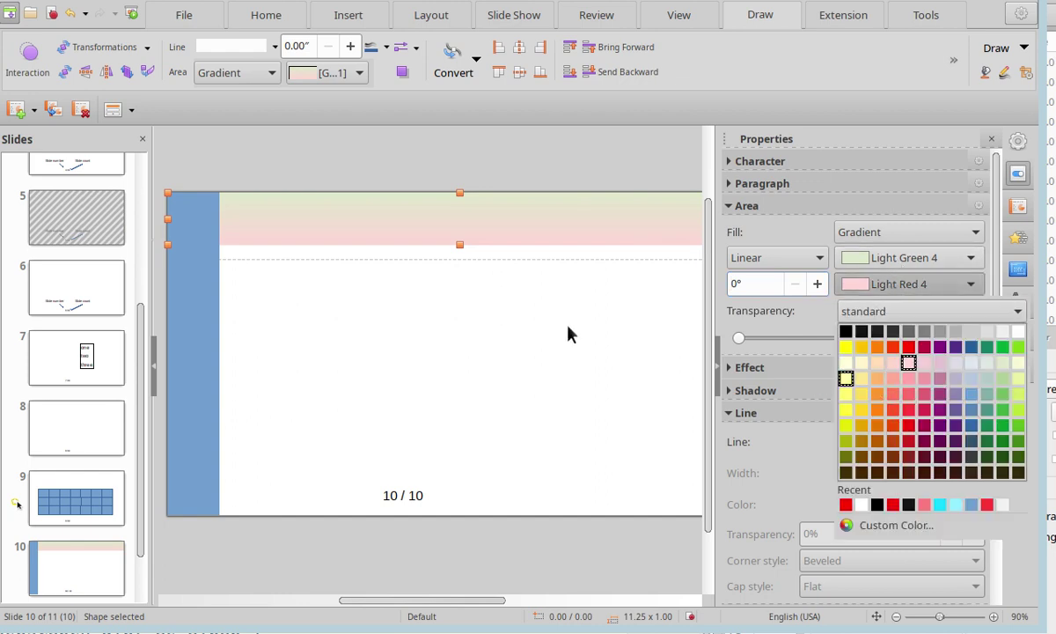
click(1019, 331)
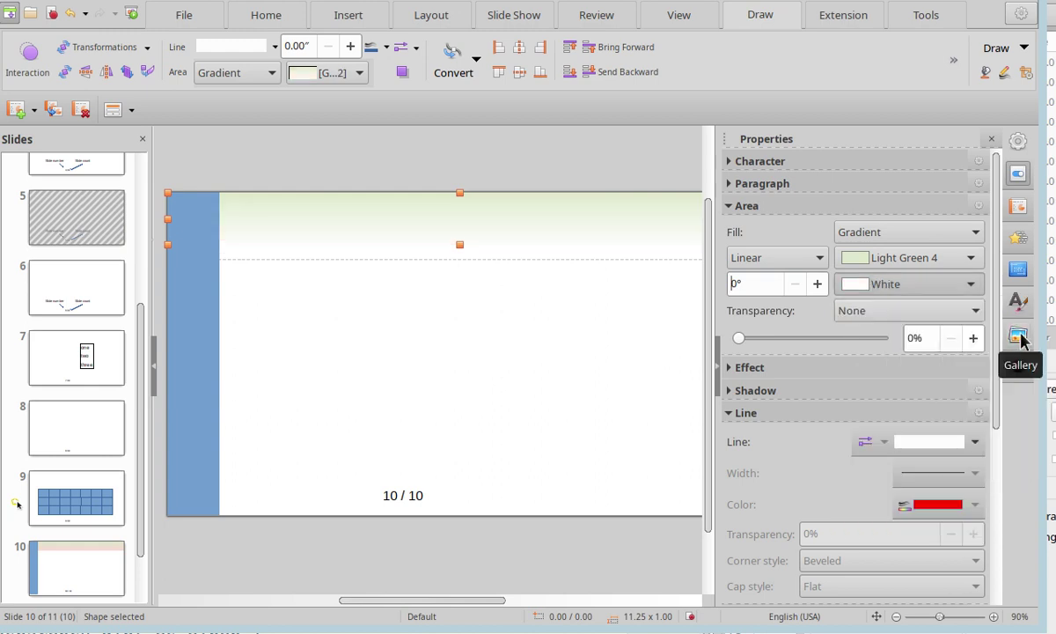
click(392, 315)
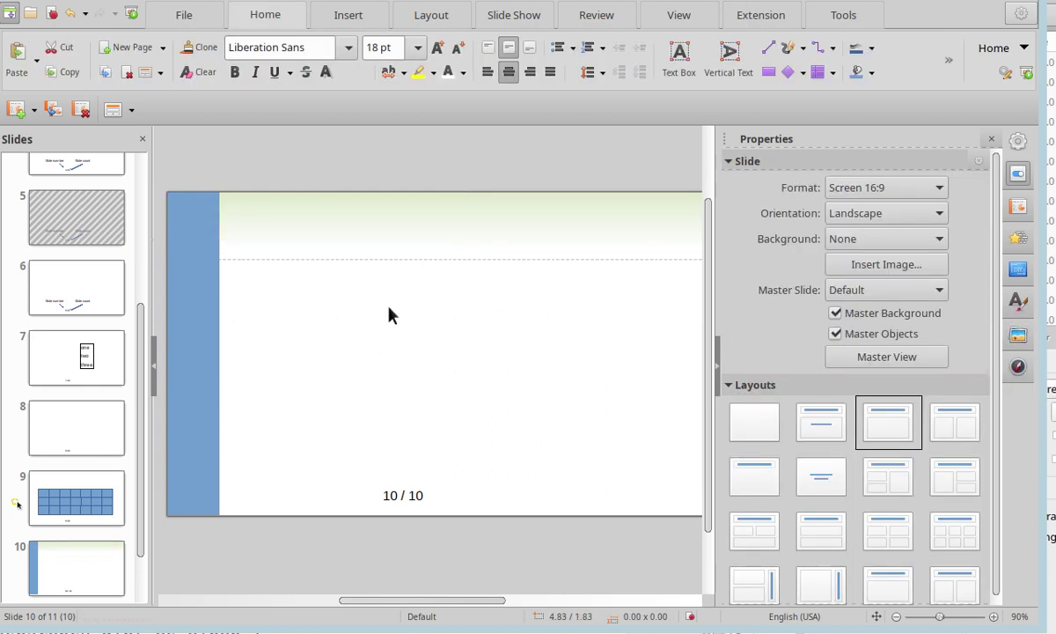
Delete the solid blue left bar and shorten the left gradient strip from its top
click(211, 323)
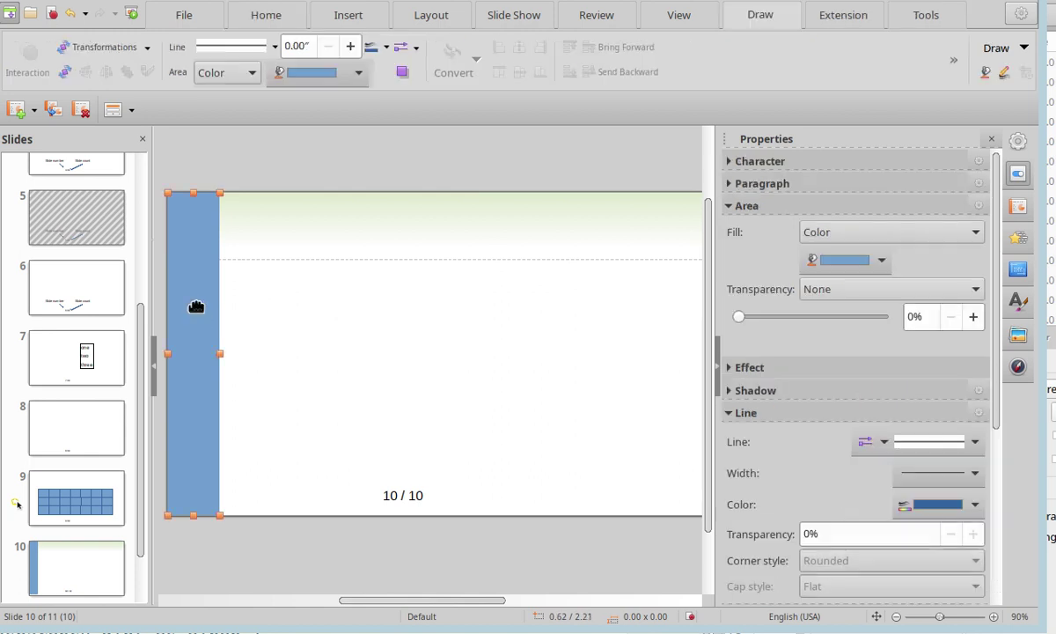
key(Delete)
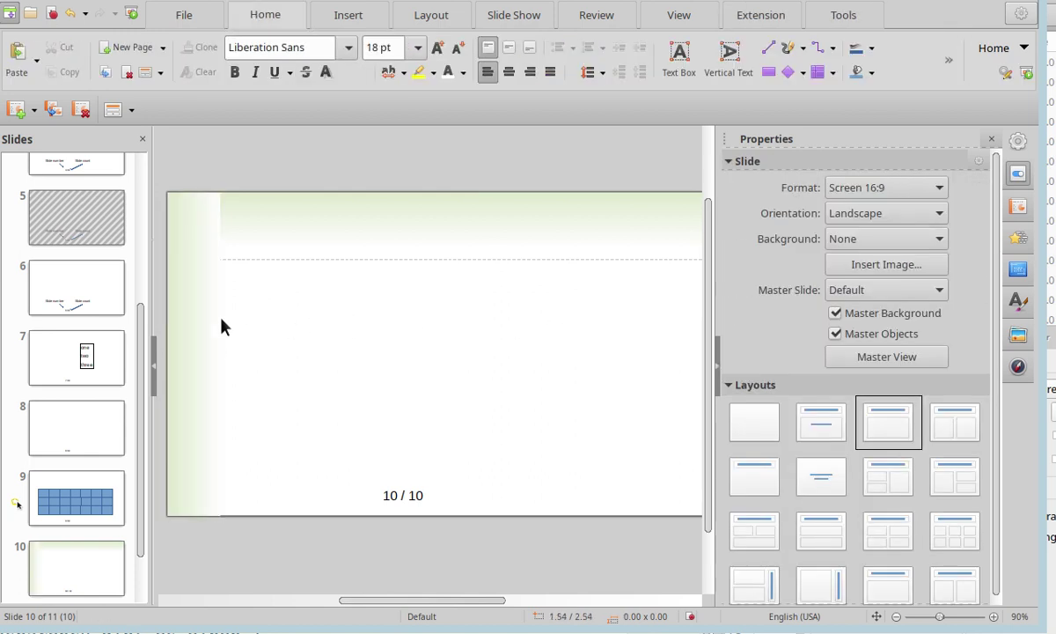
click(203, 291)
click(236, 231)
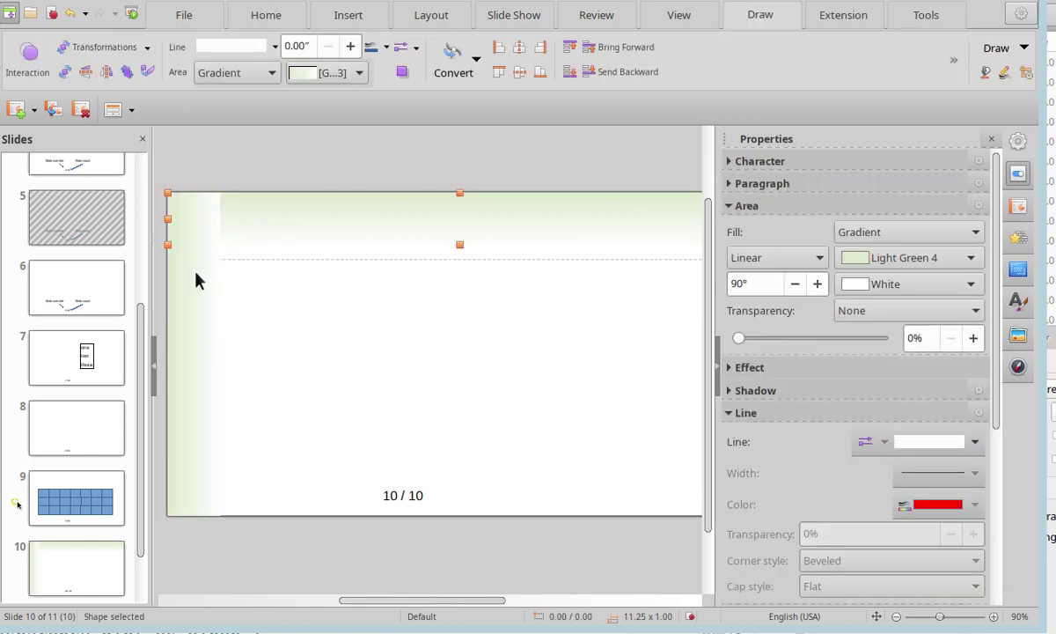
click(198, 208)
drag(195, 194, 200, 231)
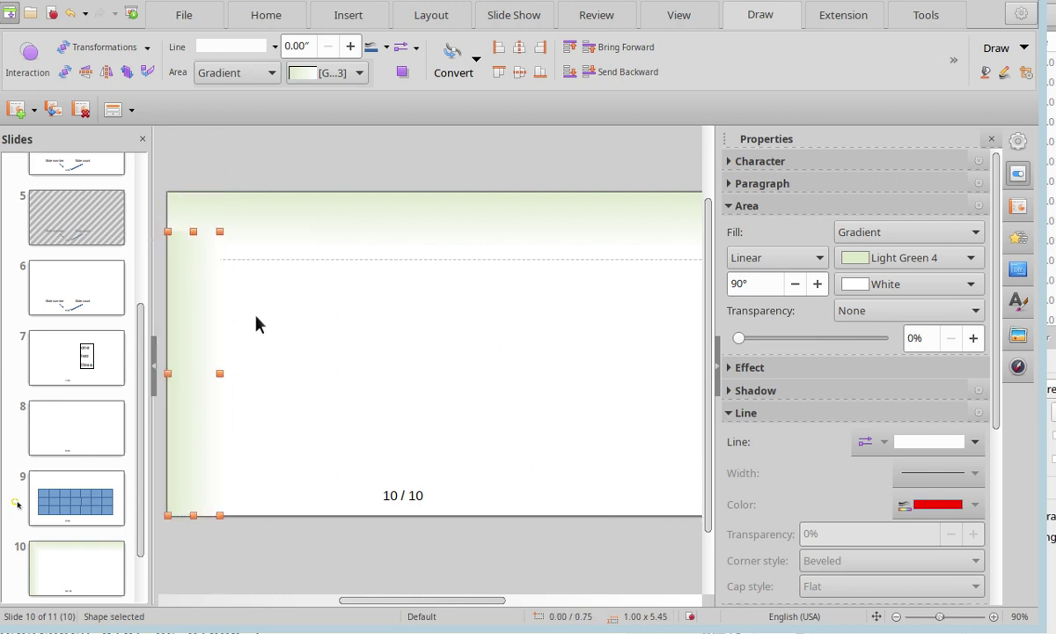
click(258, 324)
click(196, 229)
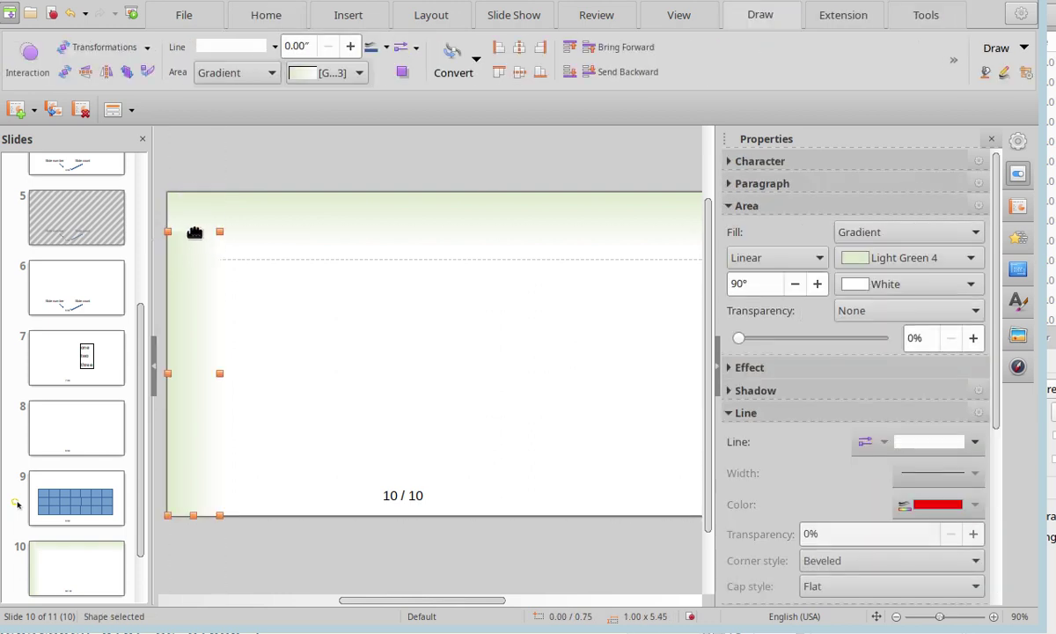